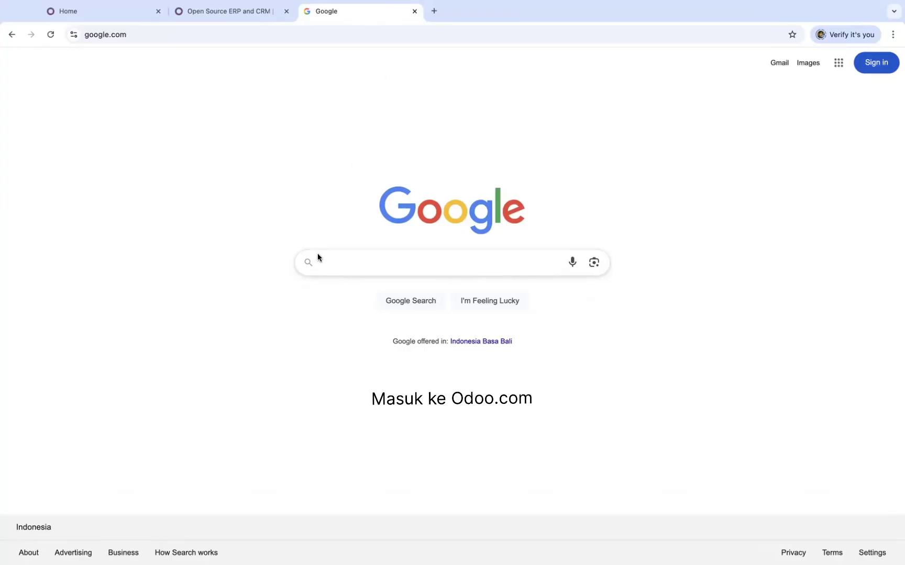
Search Google for odoo.com and open the Odoo homepage
{"action": "type", "text": "odoo.com"}
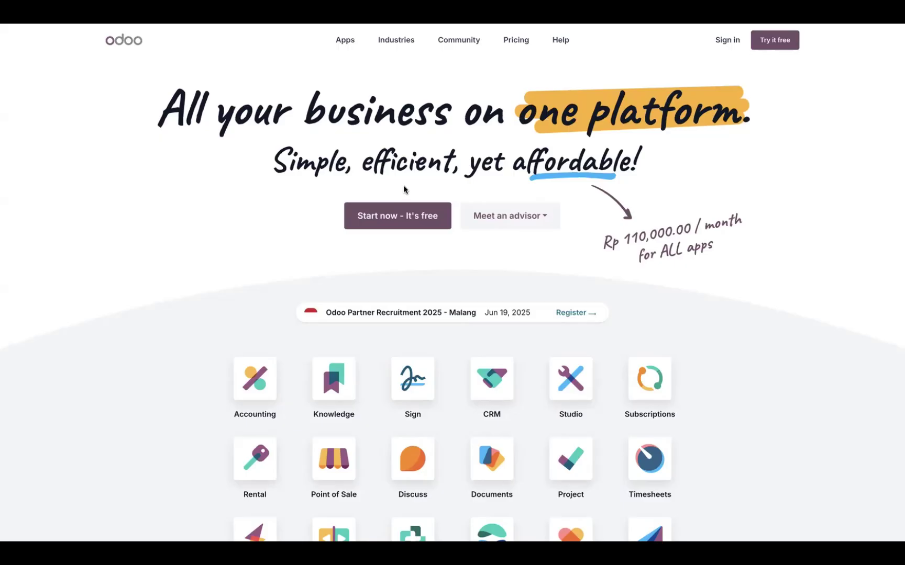
Start the free trial with Website, Sales, Accounting, Employees and Recruitment selected, then continue
{"action": "left_click", "coordinate": [383, 218]}
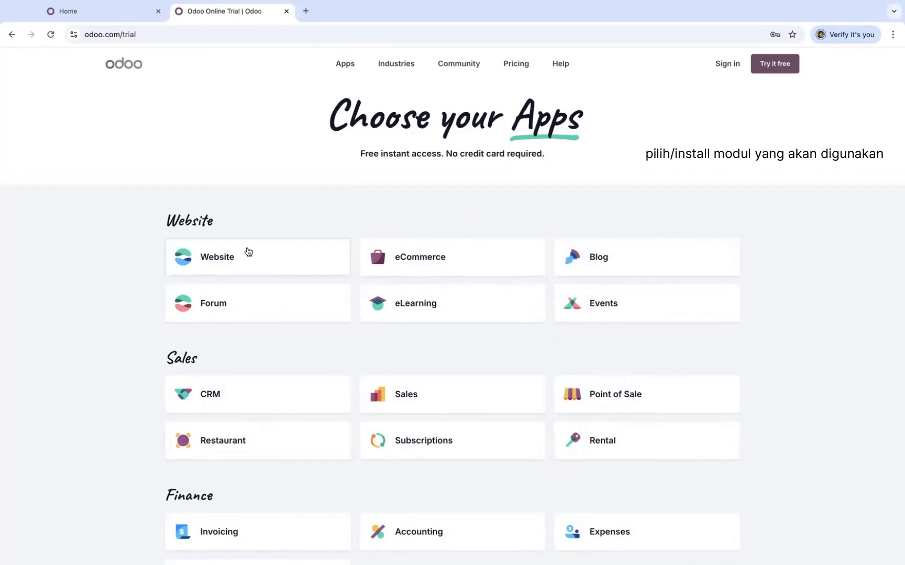
{"action": "left_click", "coordinate": [242, 263]}
{"action": "scroll", "coordinate": [240, 263], "scroll_direction": "down", "scroll_amount": 5}
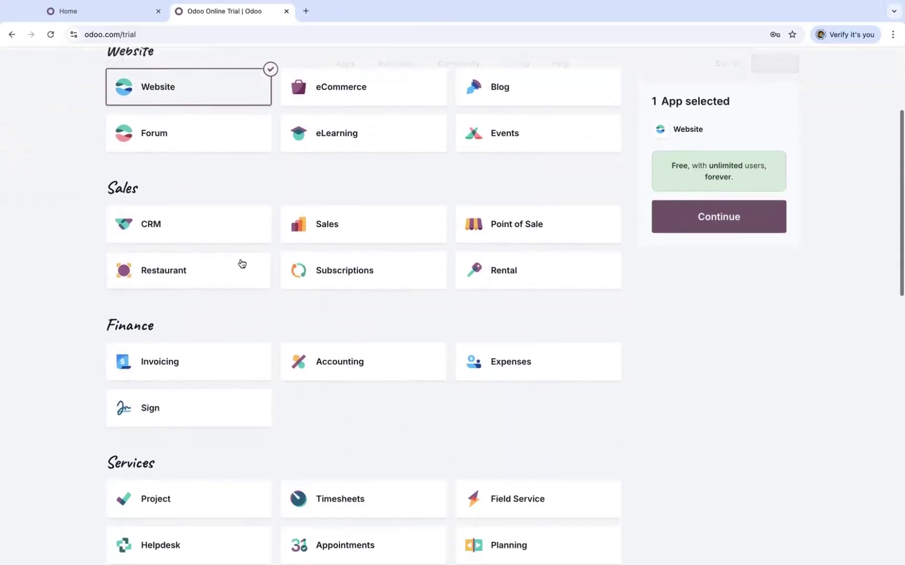
{"action": "left_click", "coordinate": [346, 203]}
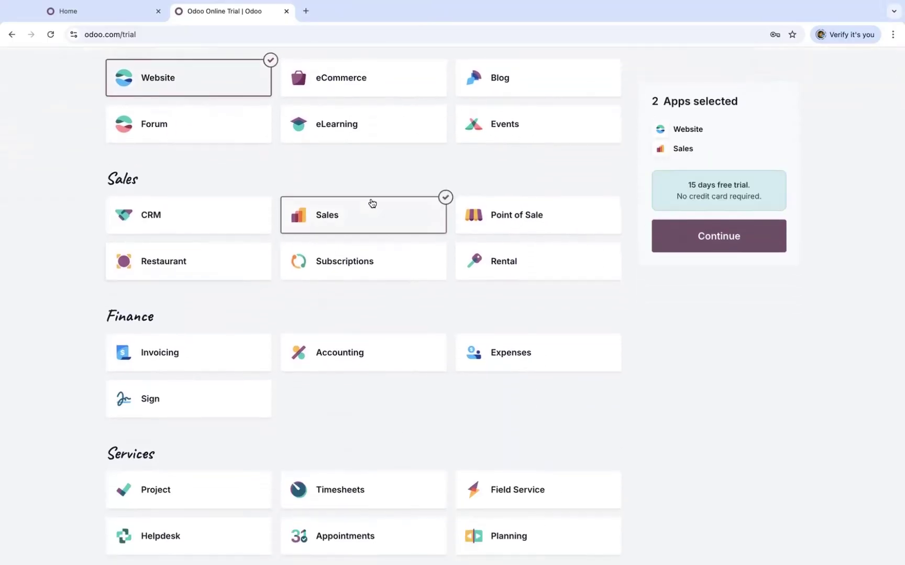
{"action": "left_click", "coordinate": [358, 364]}
{"action": "scroll", "coordinate": [358, 365], "scroll_direction": "down", "scroll_amount": 10}
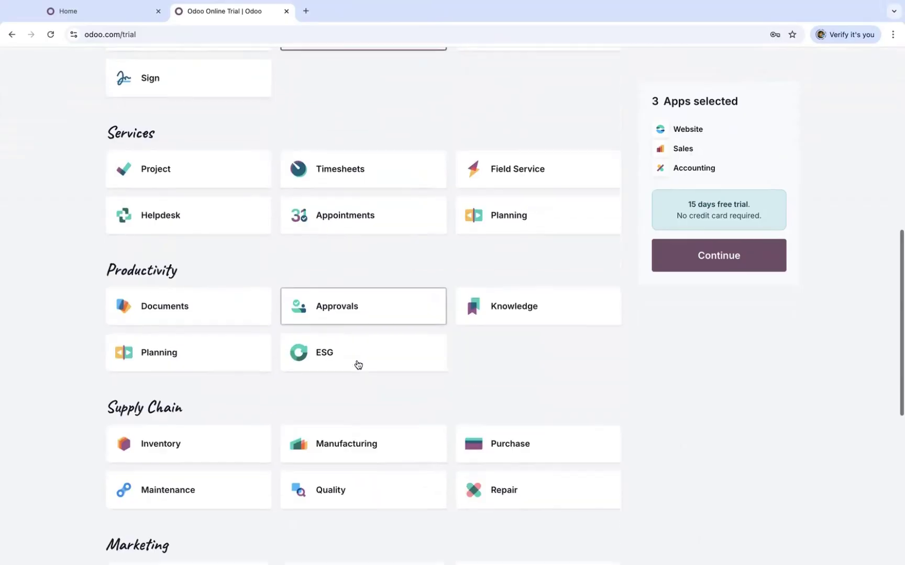
{"action": "scroll", "coordinate": [358, 364], "scroll_direction": "down", "scroll_amount": 3}
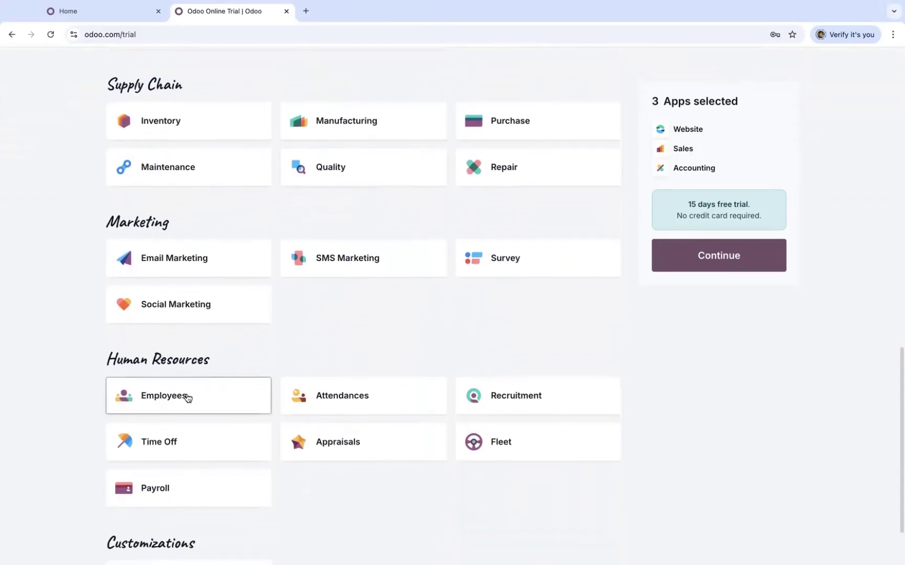
{"action": "left_click", "coordinate": [187, 398]}
{"action": "left_click", "coordinate": [528, 397]}
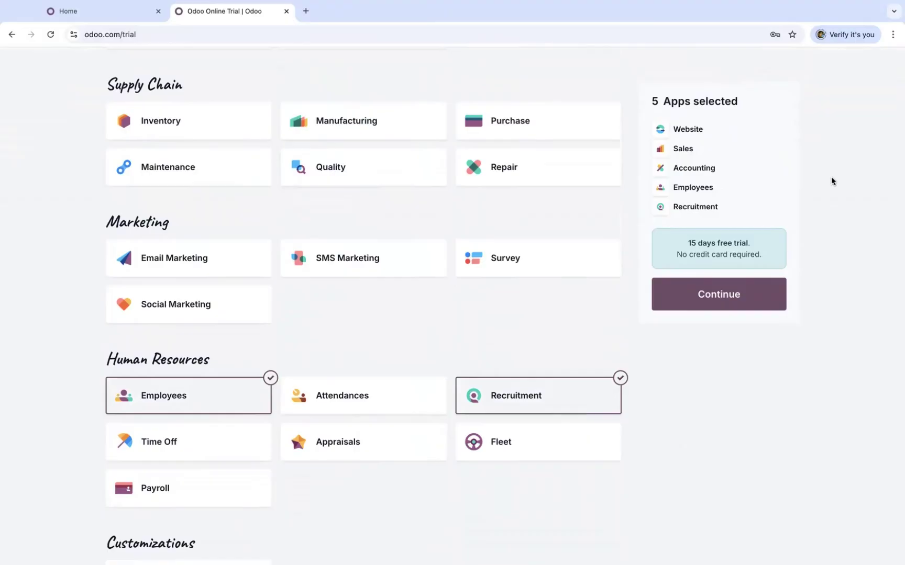
{"action": "left_click", "coordinate": [728, 303]}
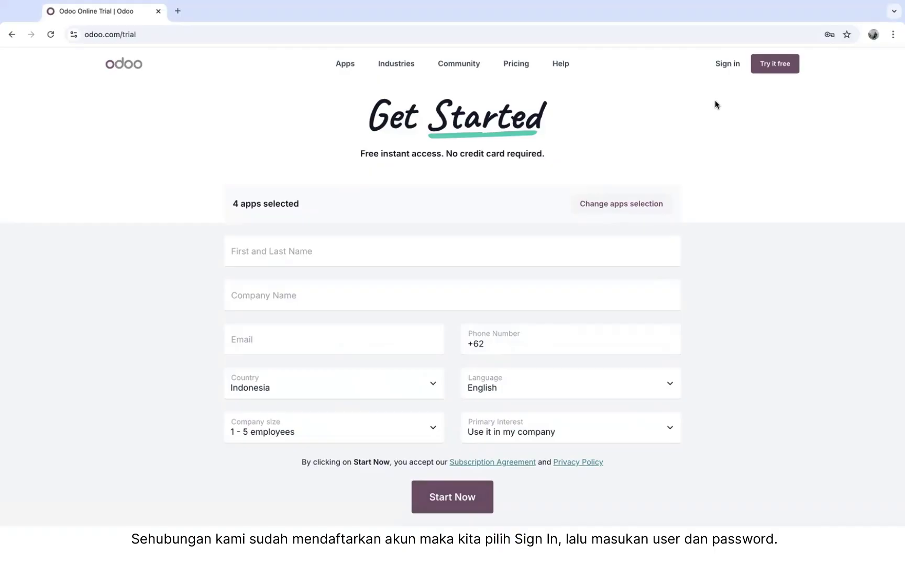
Sign in with the saved credentials and connect to the yayasan-bimantara-al-furqon database
{"action": "left_click", "coordinate": [724, 64]}
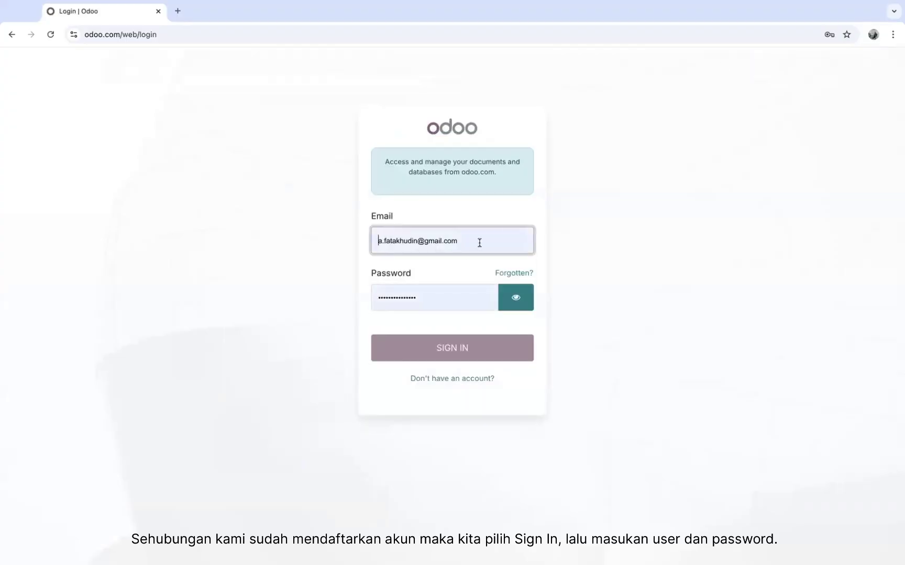
{"action": "left_click", "coordinate": [449, 348]}
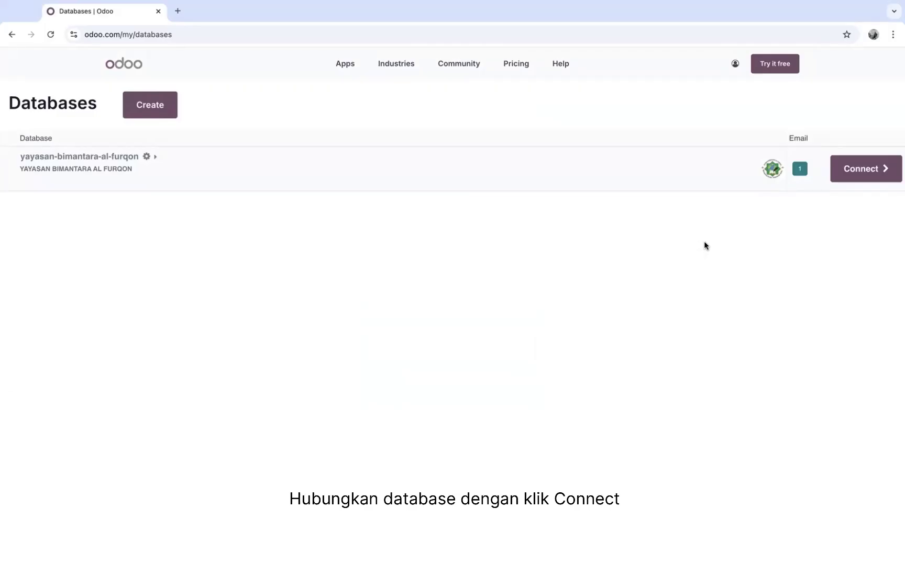
{"action": "left_click", "coordinate": [868, 173]}
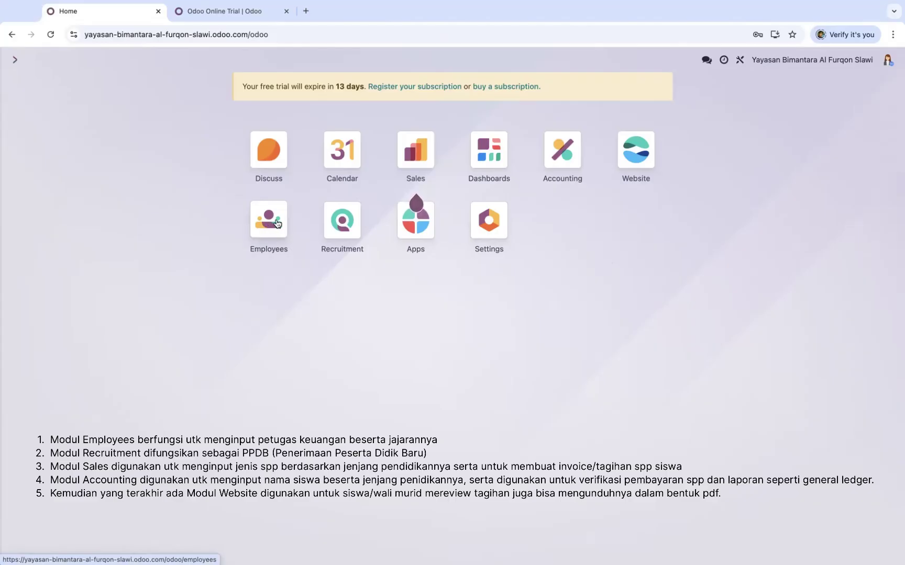
{"action": "left_click", "coordinate": [268, 227]}
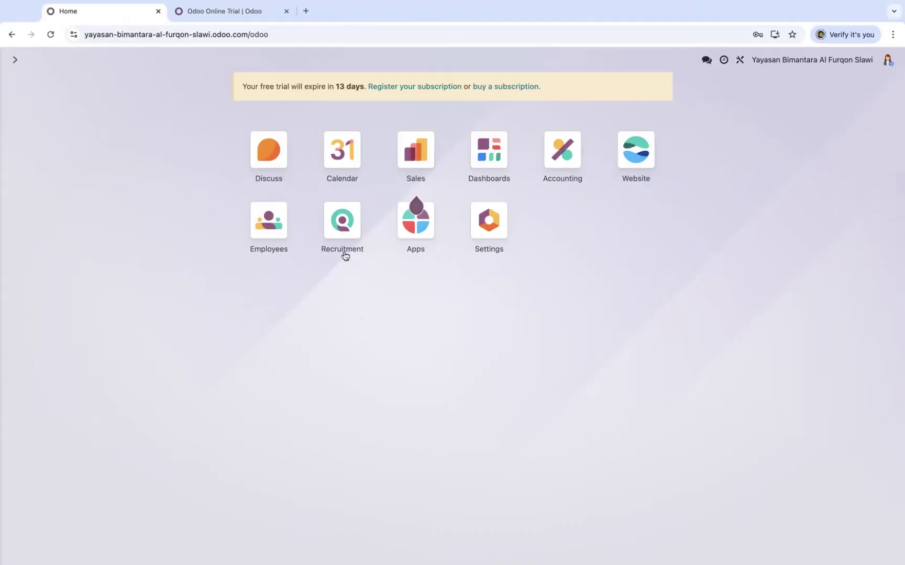
In Recruitment, create the Siswa KB/RA job position with email alias ppdb-kb-ra
{"action": "left_click", "coordinate": [342, 222]}
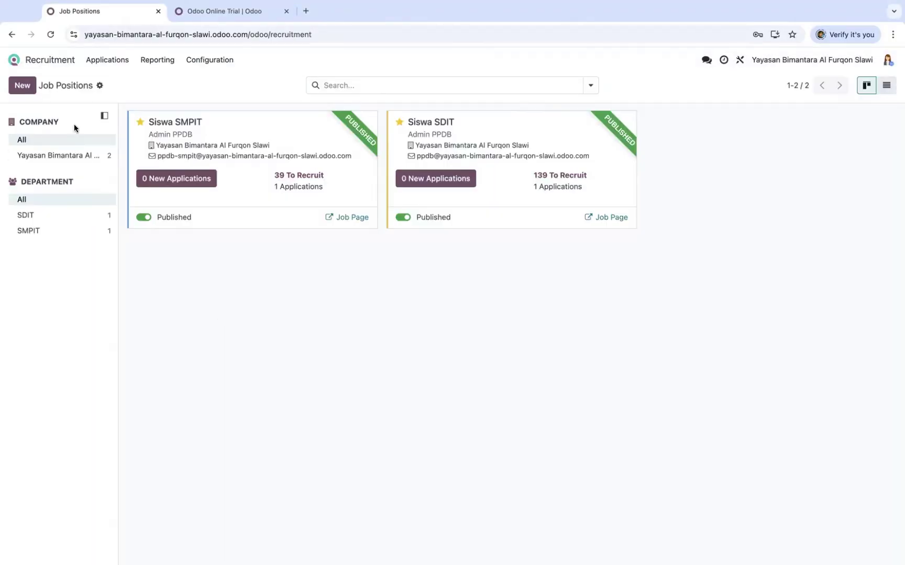
{"action": "left_click", "coordinate": [22, 87]}
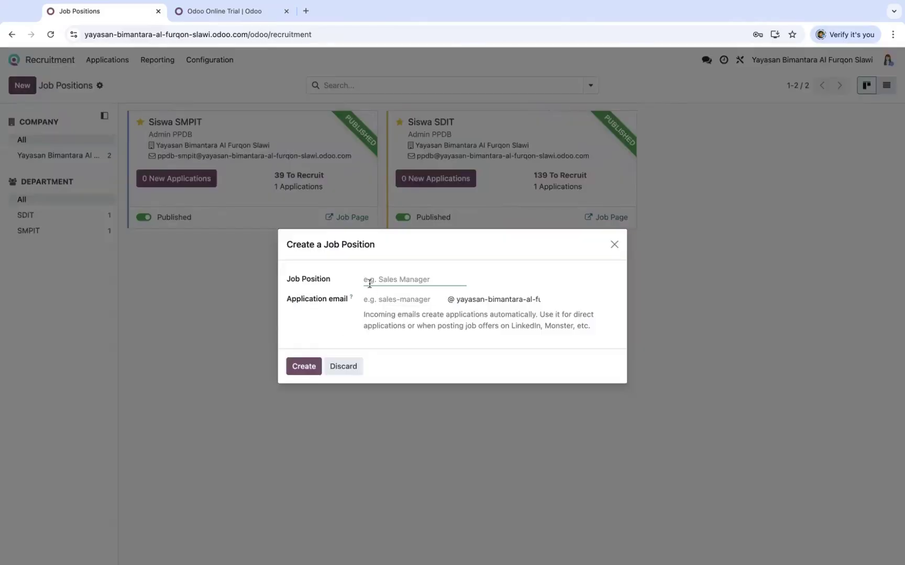
{"action": "type", "text": "Siswa KB/RA"}
{"action": "left_click", "coordinate": [382, 302]}
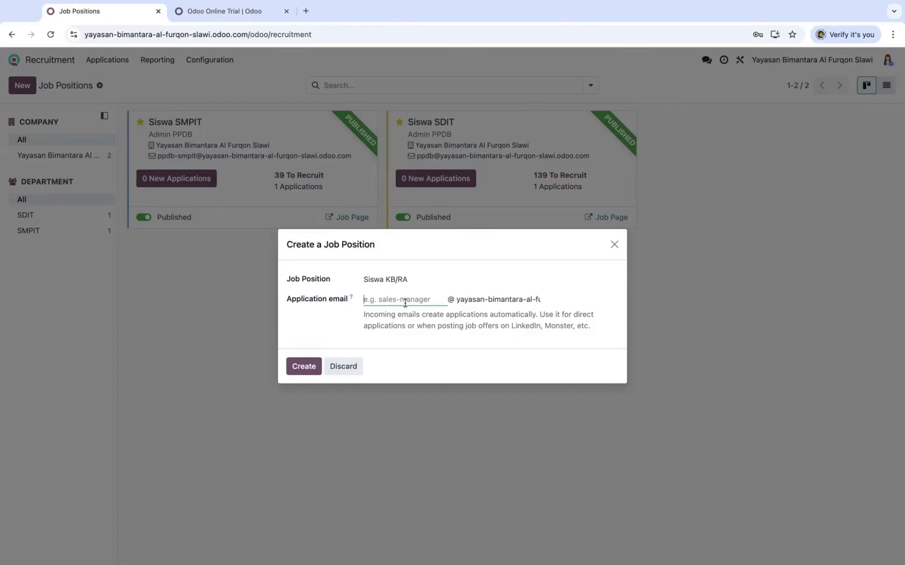
{"action": "type", "text": "ppdb-kb-ra"}
{"action": "left_click", "coordinate": [303, 368]}
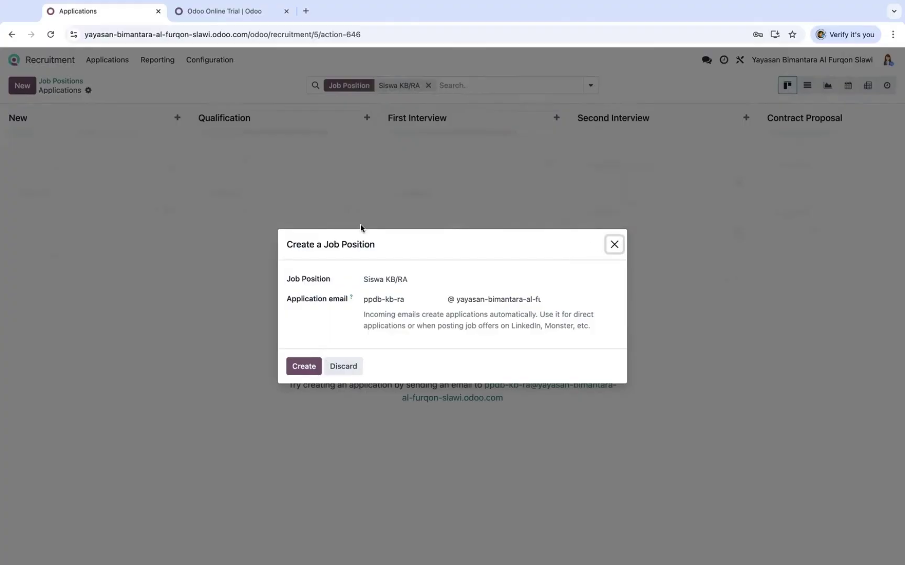
Reload the page, return to Job Positions and open the Siswa KB/RA card's options
{"action": "left_click", "coordinate": [51, 34]}
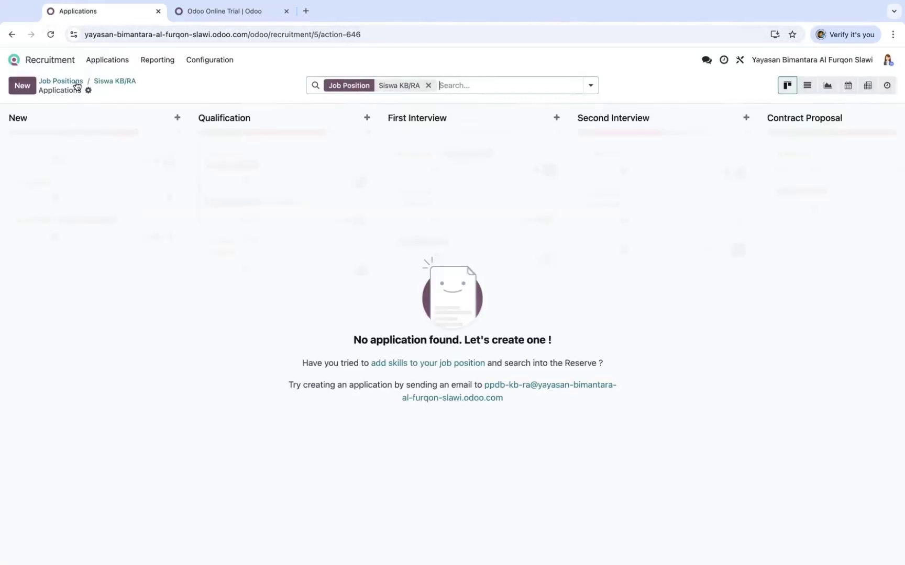
{"action": "left_click", "coordinate": [63, 82]}
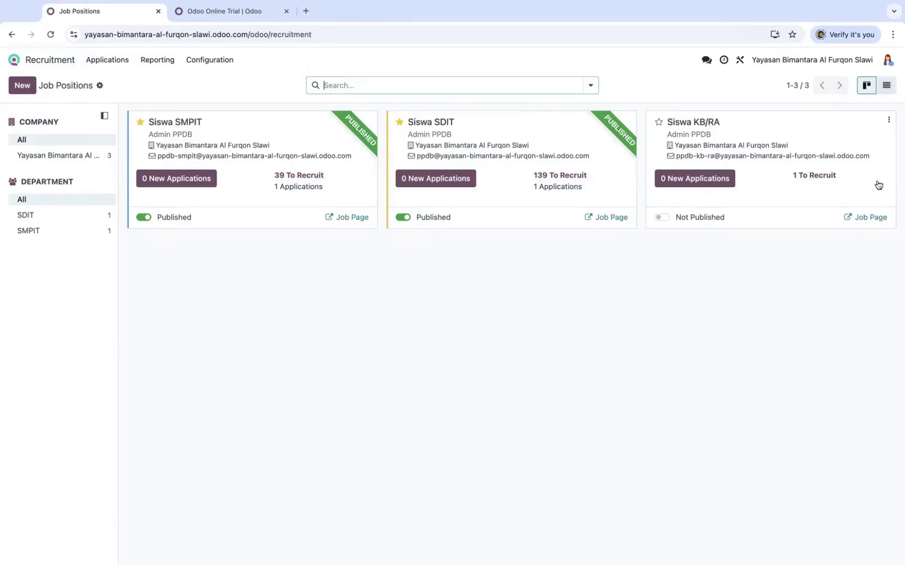
{"action": "left_click", "coordinate": [889, 124]}
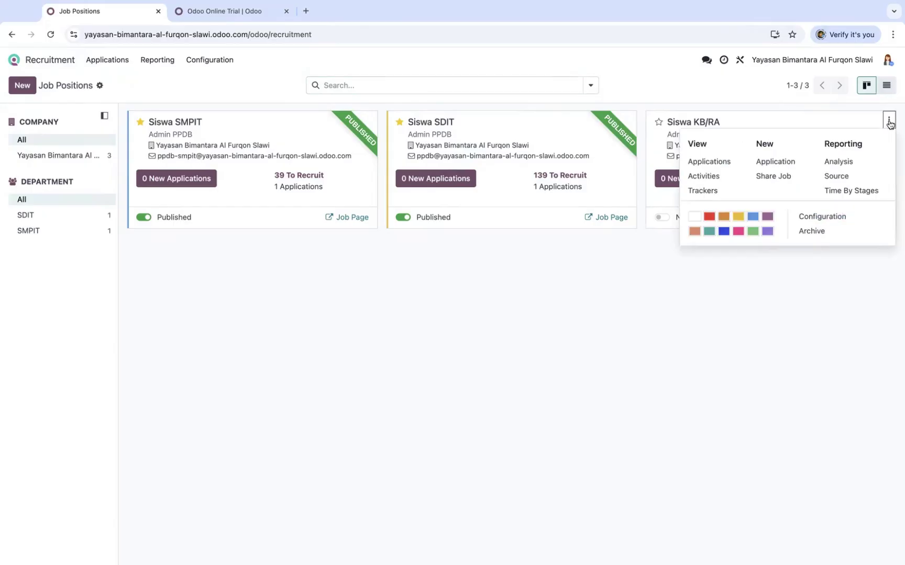
Create a new KB/RA department and assign it to the Siswa KB/RA position
{"action": "left_click", "coordinate": [805, 221]}
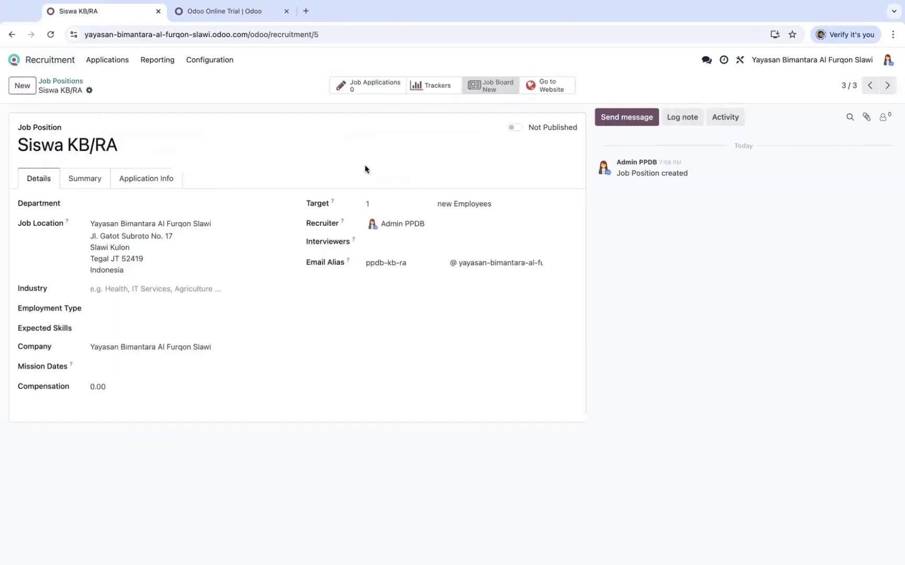
{"action": "left_click", "coordinate": [97, 203]}
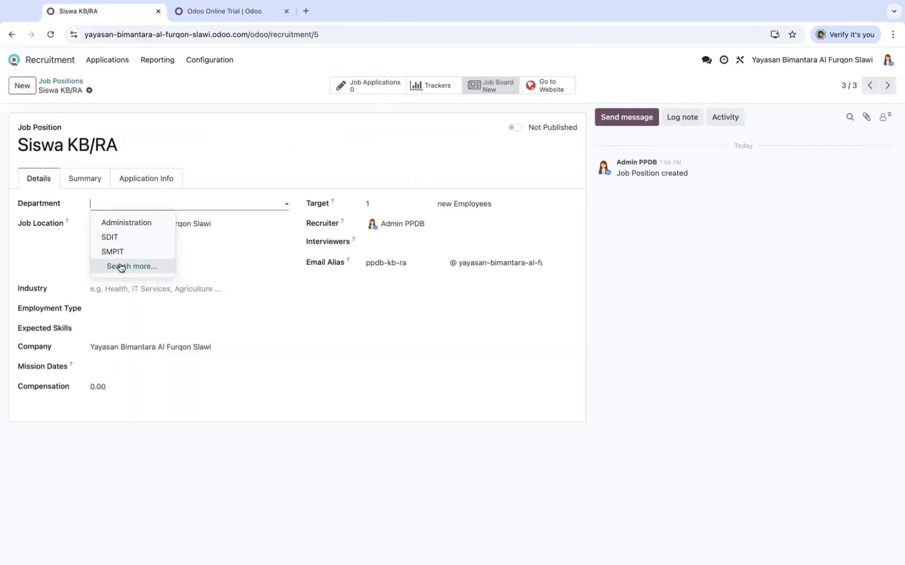
{"action": "left_click", "coordinate": [121, 265]}
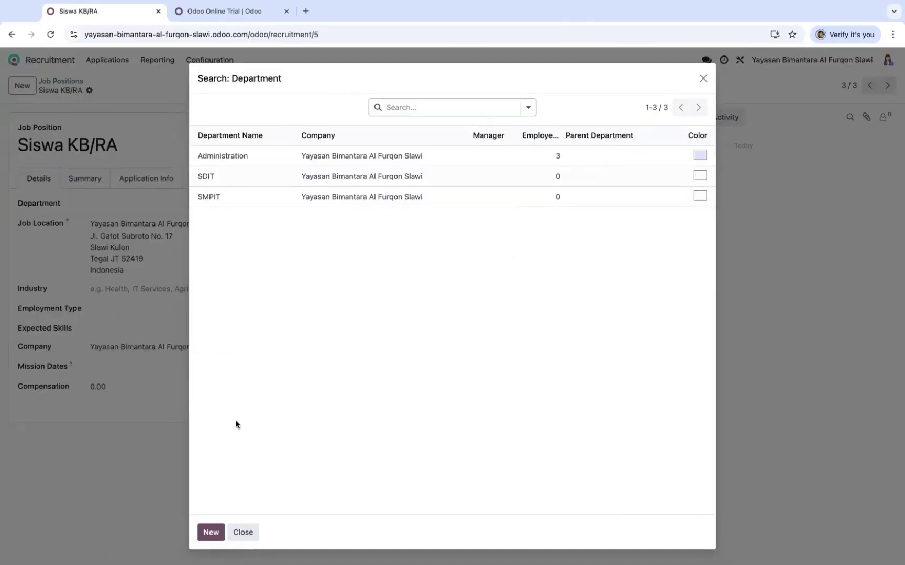
{"action": "left_click_drag", "start_coordinate": [313, 90], "coordinate": [315, 76]}
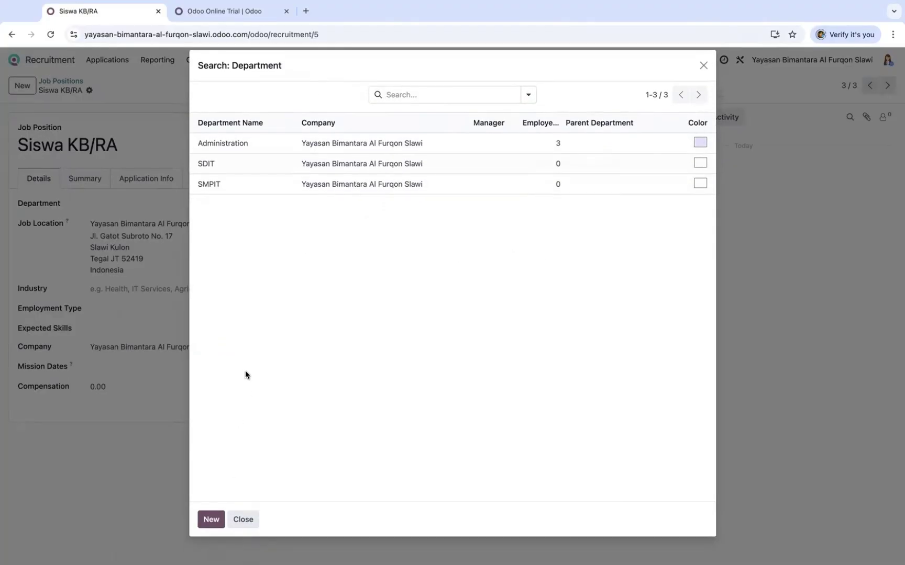
{"action": "left_click", "coordinate": [212, 518]}
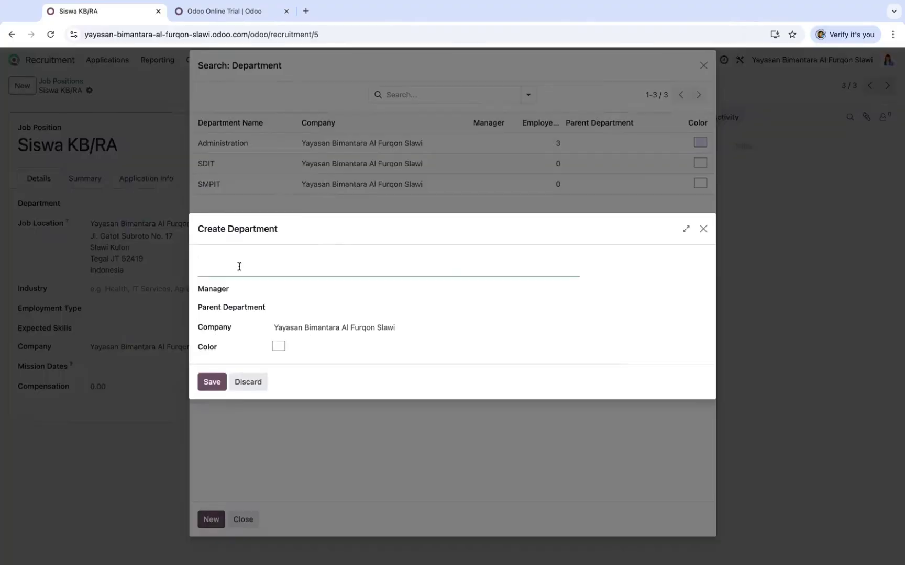
{"action": "type", "text": "KB/RA"}
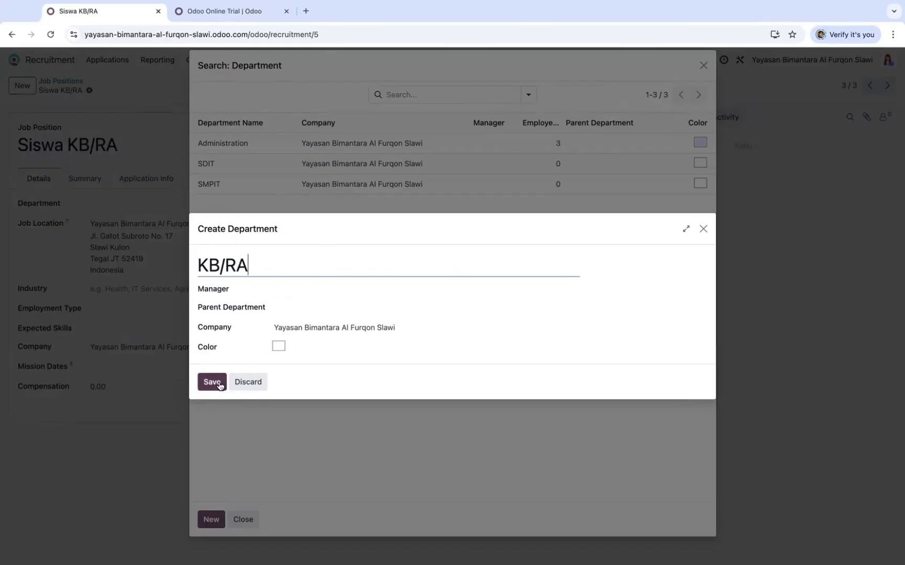
{"action": "left_click", "coordinate": [214, 383]}
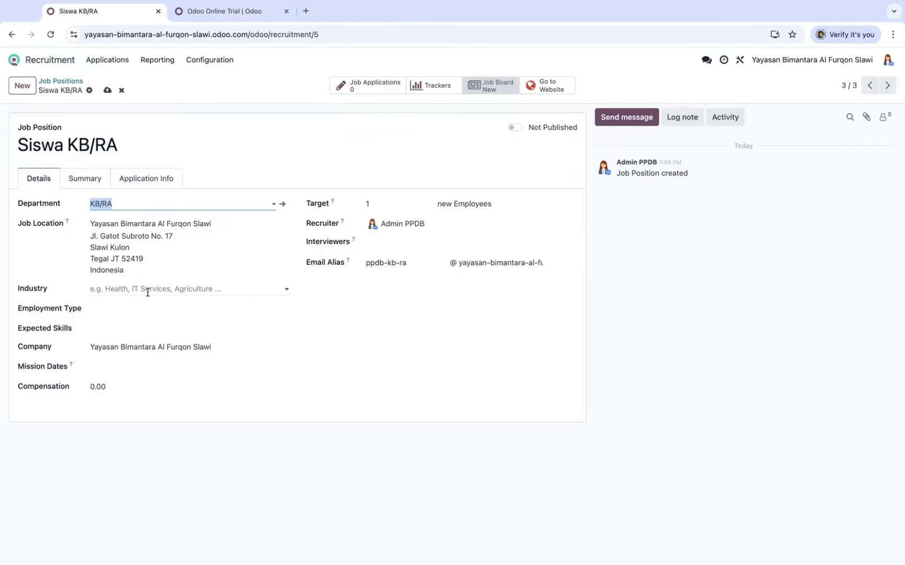
Set industry Education, employment type Student and expected skill Communication
{"action": "left_click", "coordinate": [148, 290]}
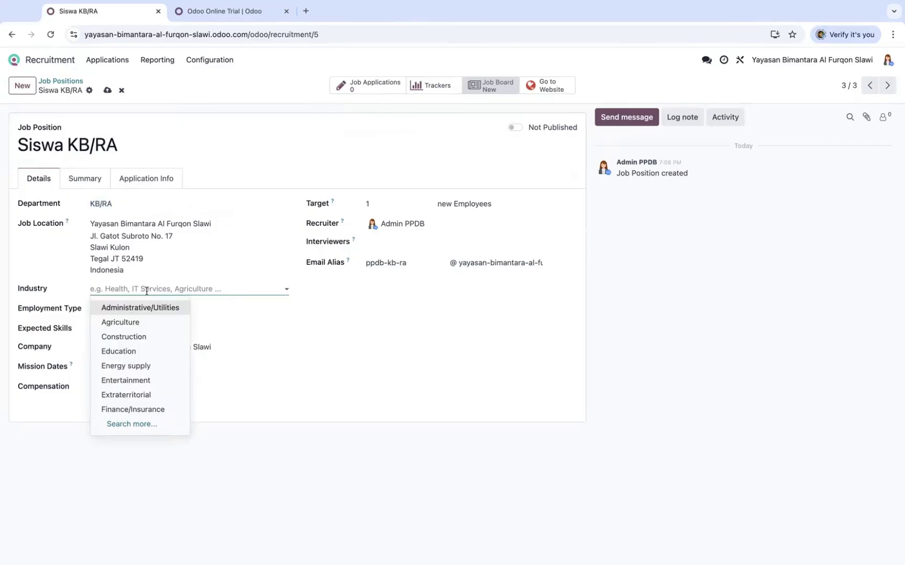
{"action": "left_click", "coordinate": [152, 311]}
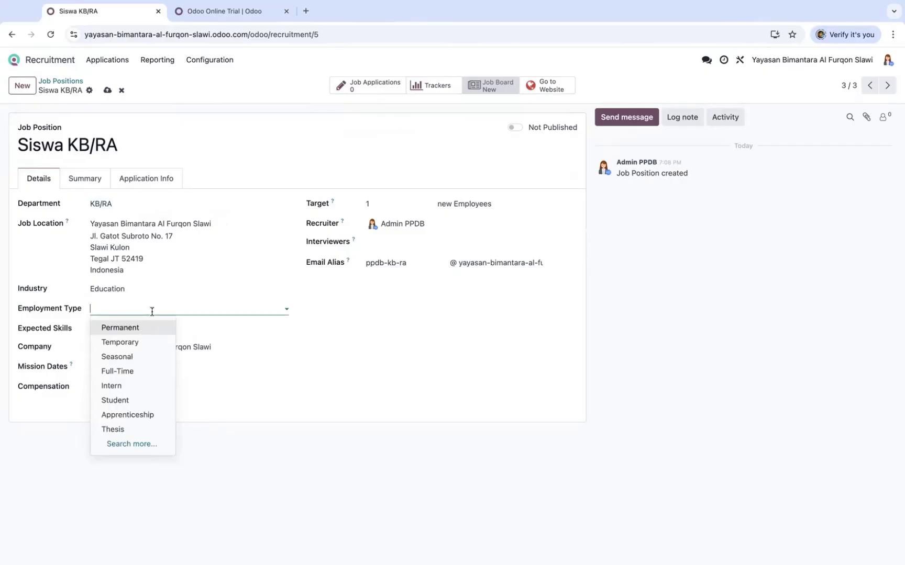
{"action": "left_click", "coordinate": [133, 400]}
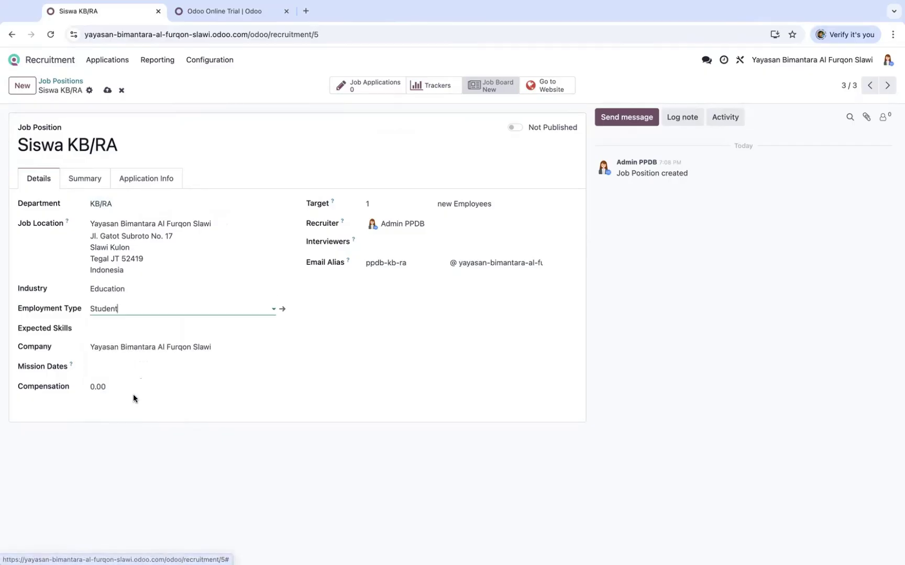
{"action": "left_click", "coordinate": [131, 329]}
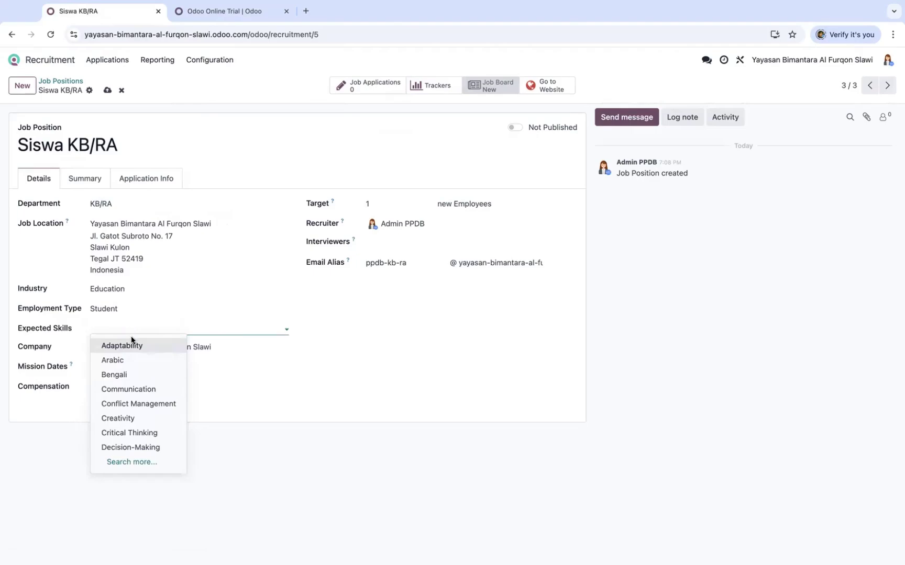
{"action": "left_click", "coordinate": [139, 389]}
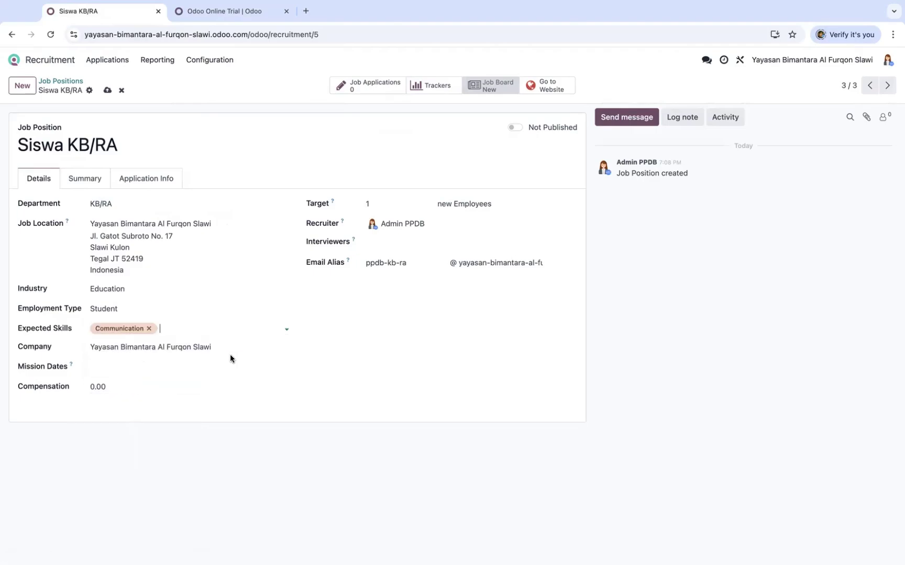
{"action": "left_click", "coordinate": [132, 371]}
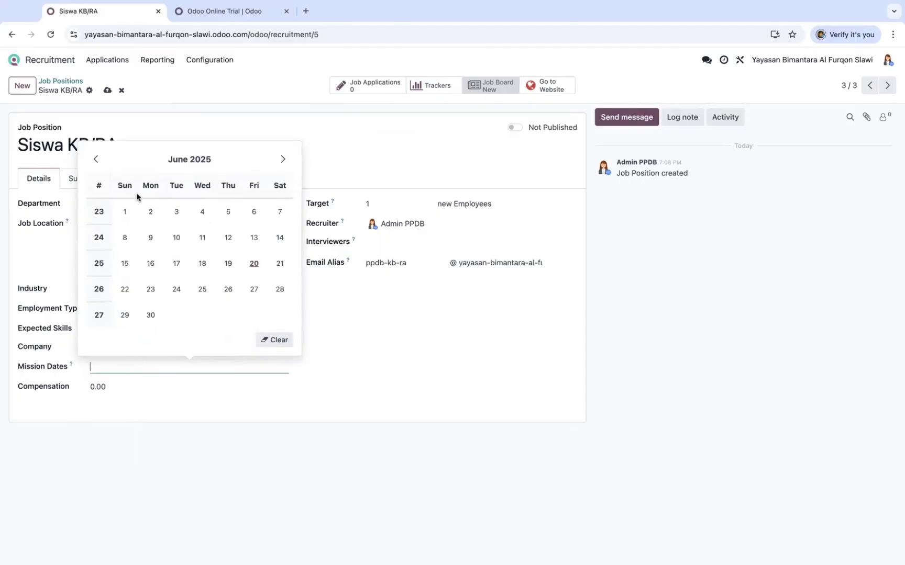
Set the mission dates from 12/01/2024 to 06/30/2025
{"action": "left_click", "coordinate": [180, 159]}
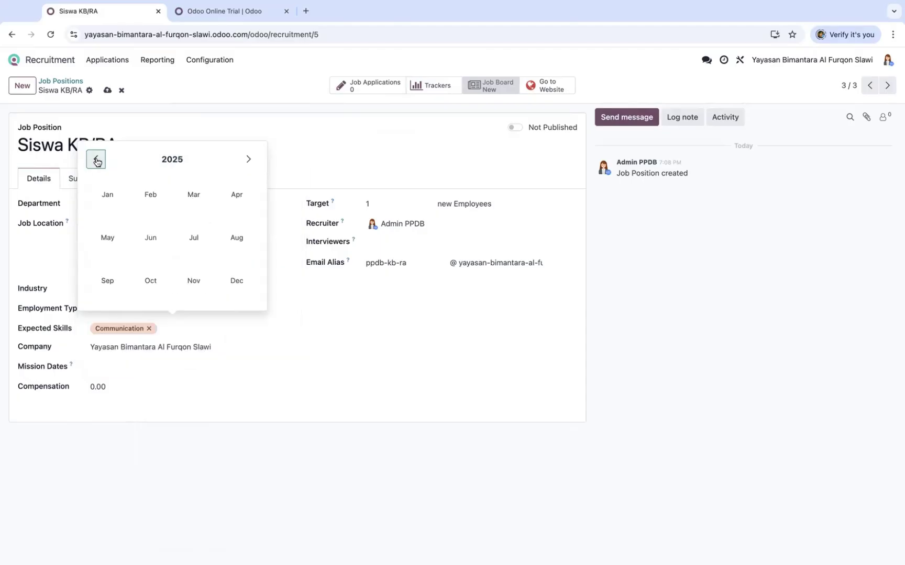
{"action": "left_click", "coordinate": [95, 159]}
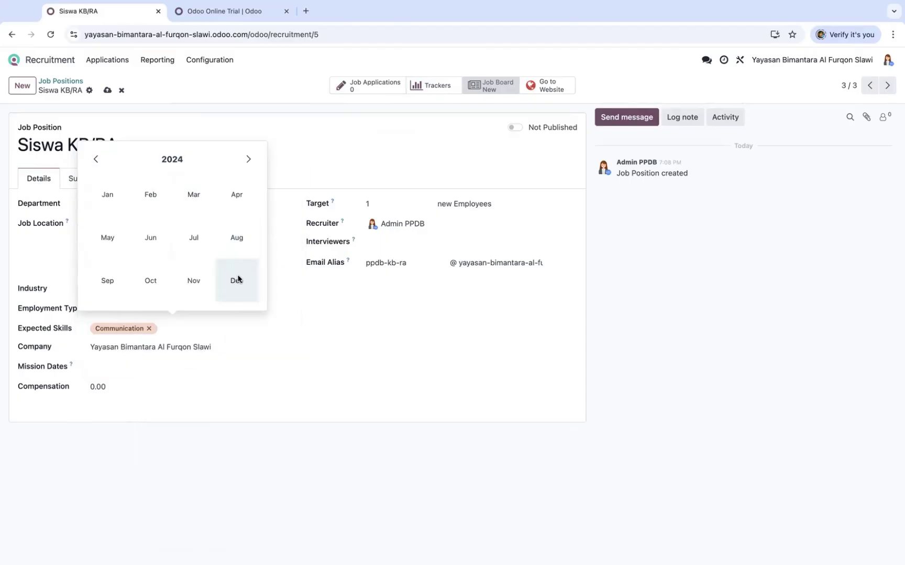
{"action": "left_click", "coordinate": [237, 280]}
{"action": "left_click", "coordinate": [130, 211]}
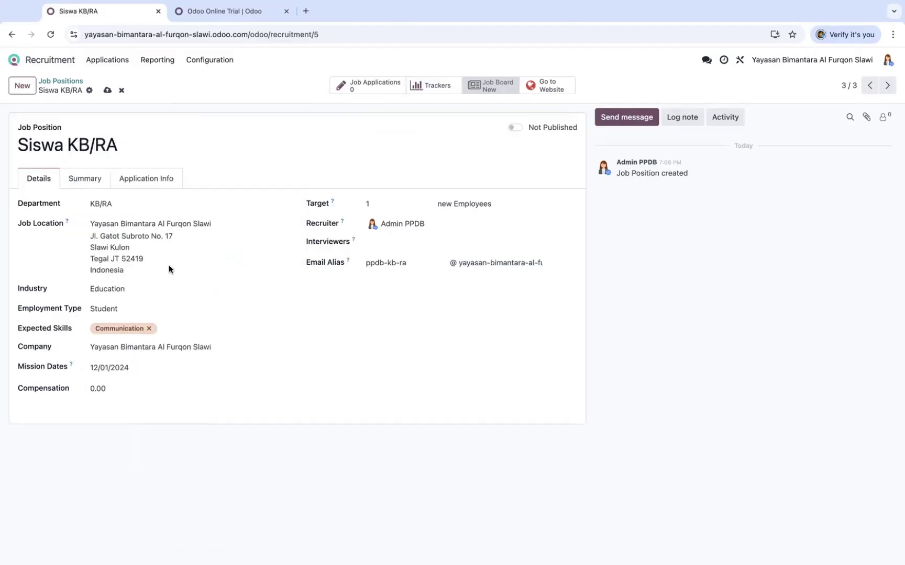
{"action": "mouse_move", "coordinate": [195, 378]}
{"action": "left_click", "coordinate": [227, 372]}
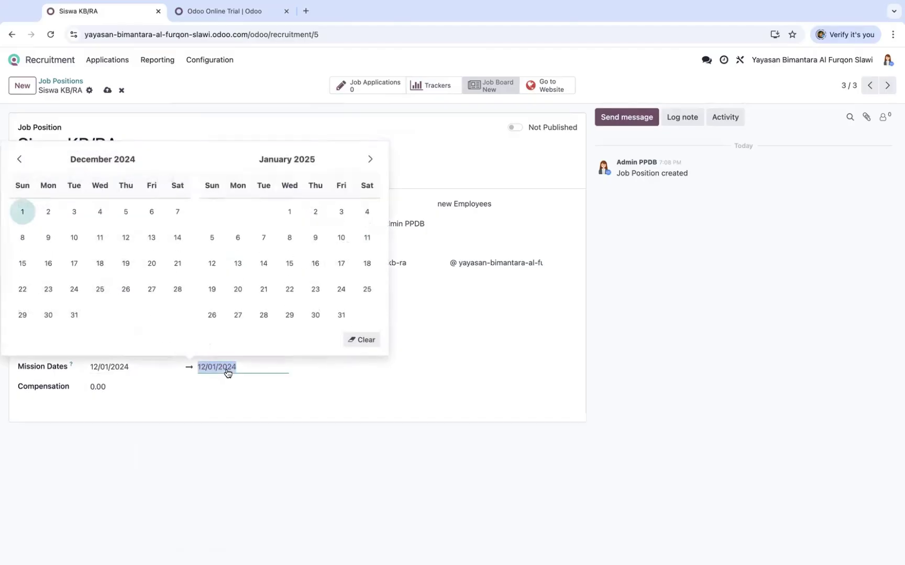
{"action": "left_click", "coordinate": [369, 160]}
{"action": "left_click", "coordinate": [369, 160]}
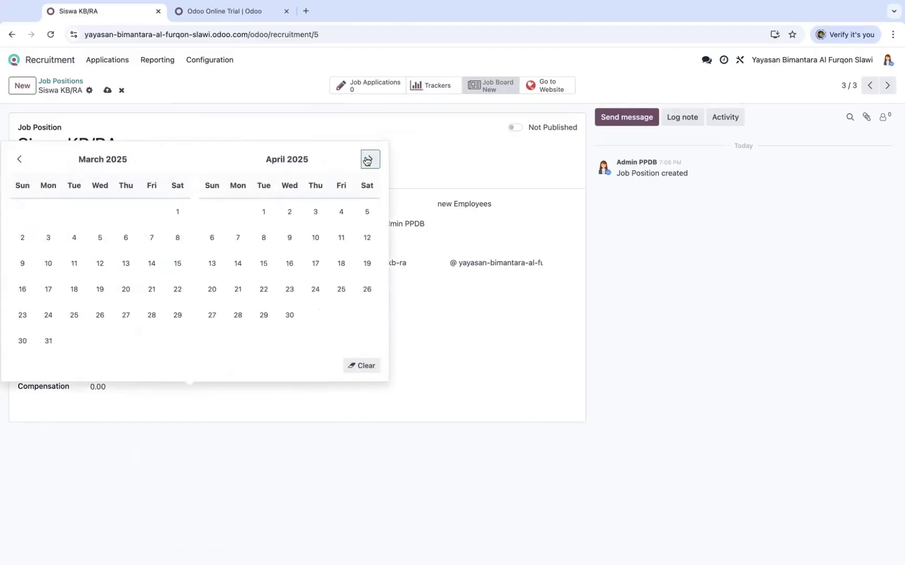
{"action": "left_click", "coordinate": [368, 159]}
{"action": "left_click", "coordinate": [369, 159]}
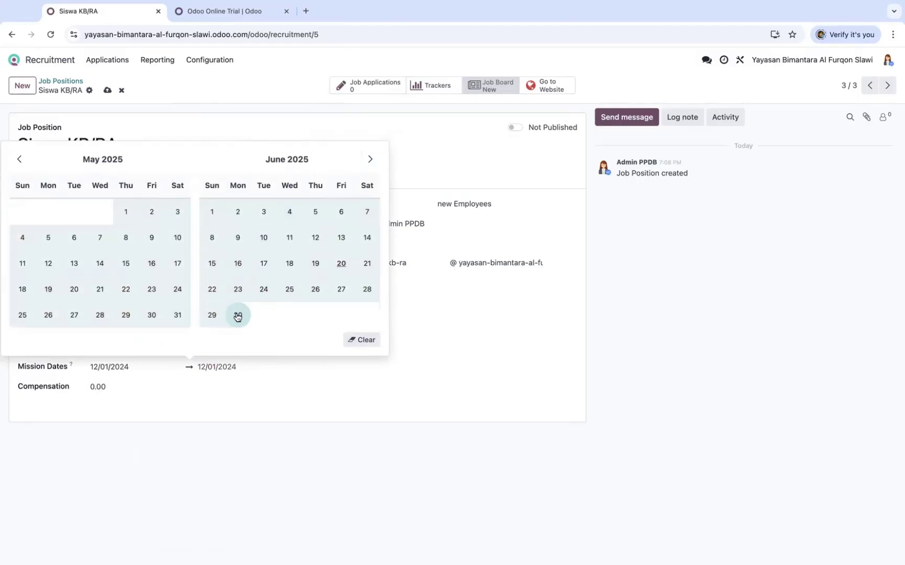
{"action": "left_click", "coordinate": [237, 315]}
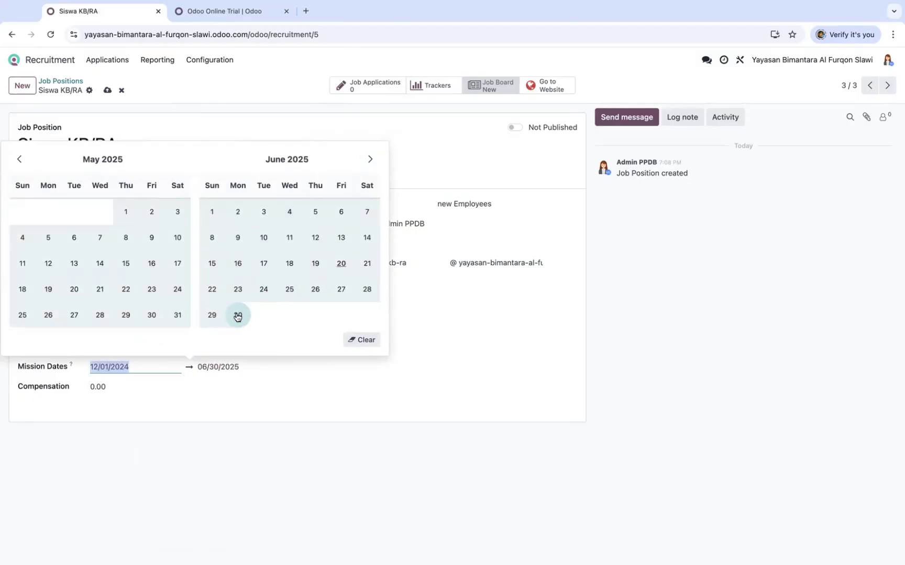
{"action": "left_click", "coordinate": [427, 284]}
Set the recruitment target to 100 and add Admin PPDB as interviewer
{"action": "left_click", "coordinate": [384, 203]}
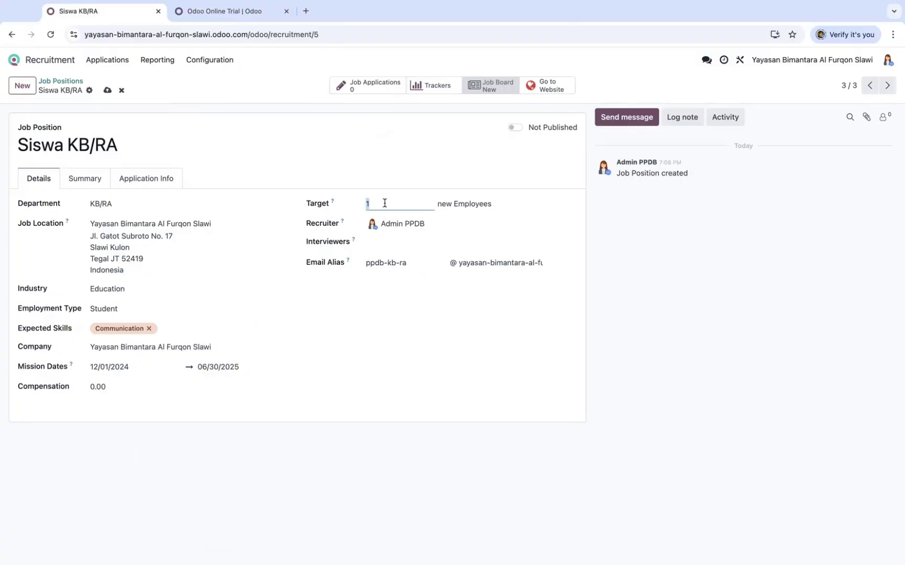
{"action": "type", "text": "100"}
{"action": "left_click", "coordinate": [392, 245]}
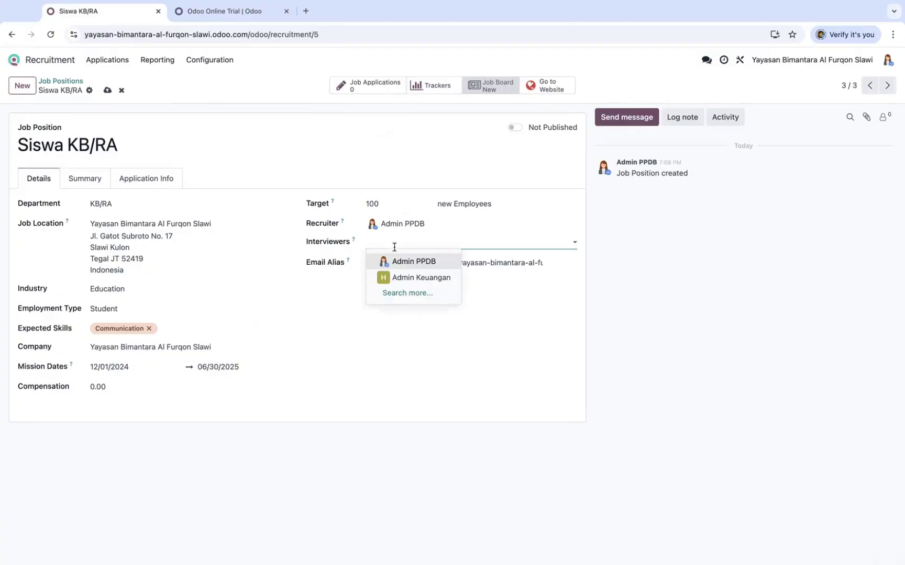
{"action": "left_click", "coordinate": [401, 262]}
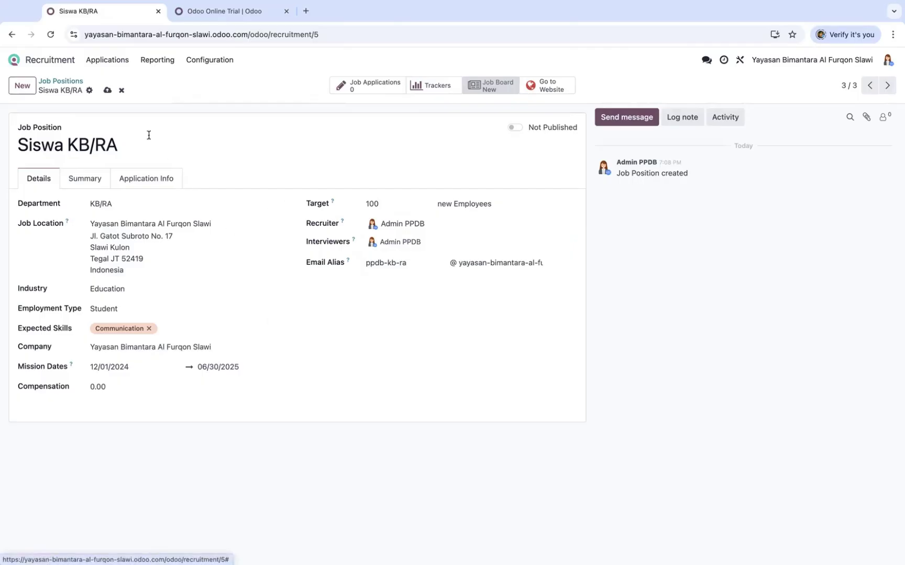
Save Siswa KB/RA, then star it as a favourite and publish it in Job Positions
{"action": "left_click", "coordinate": [108, 91]}
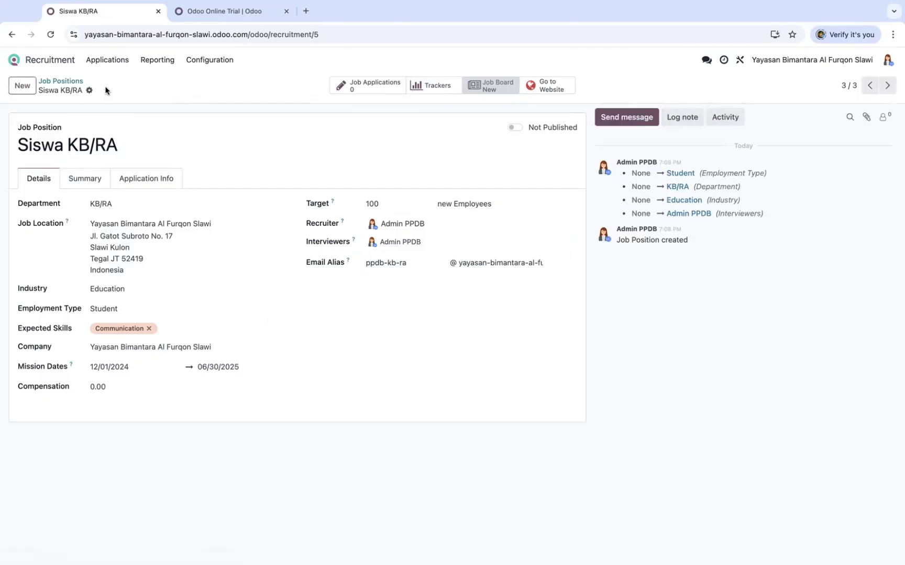
{"action": "left_click", "coordinate": [73, 81]}
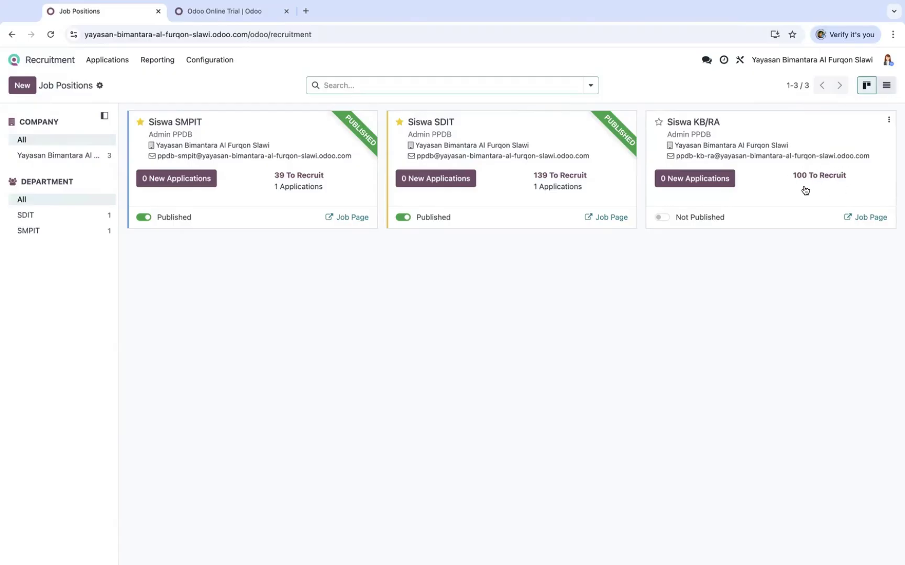
{"action": "left_click", "coordinate": [659, 122]}
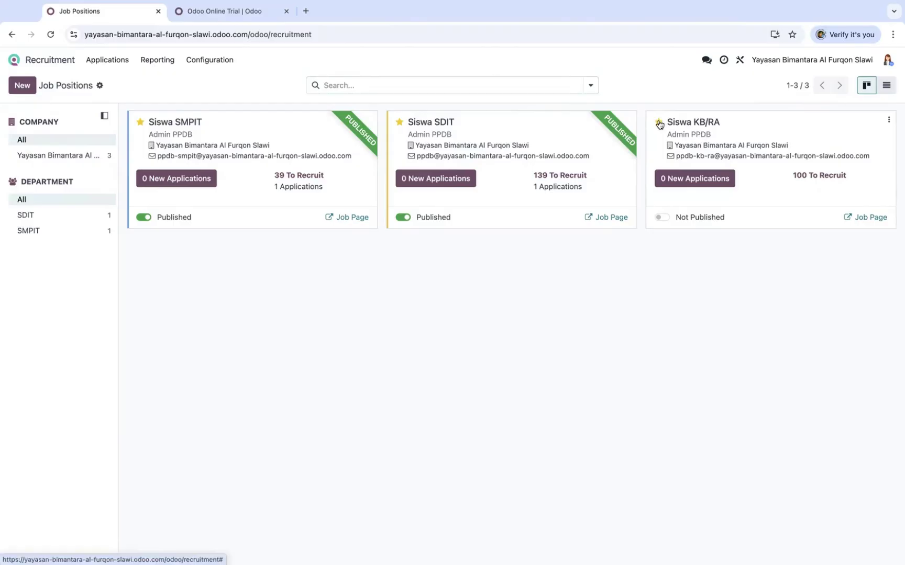
{"action": "left_click", "coordinate": [663, 218]}
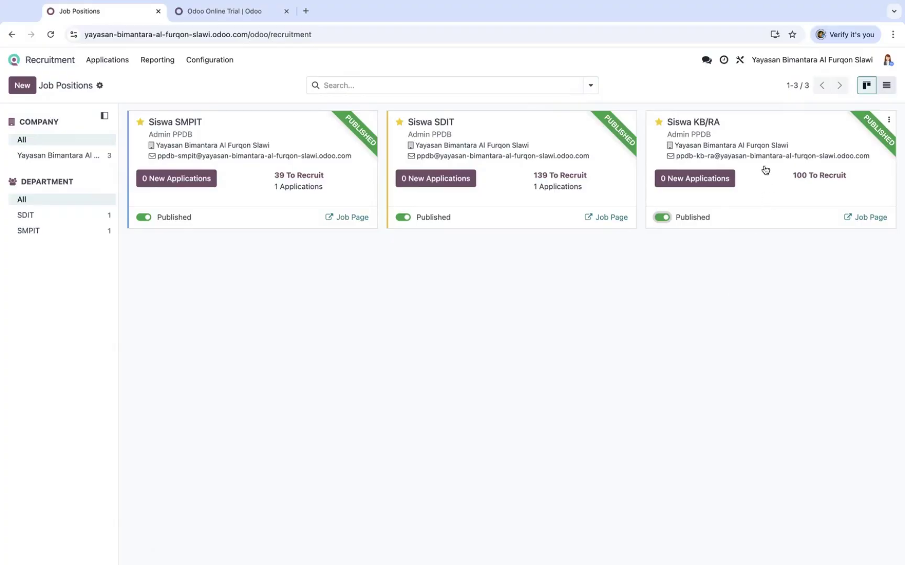
{"action": "left_click", "coordinate": [700, 179]}
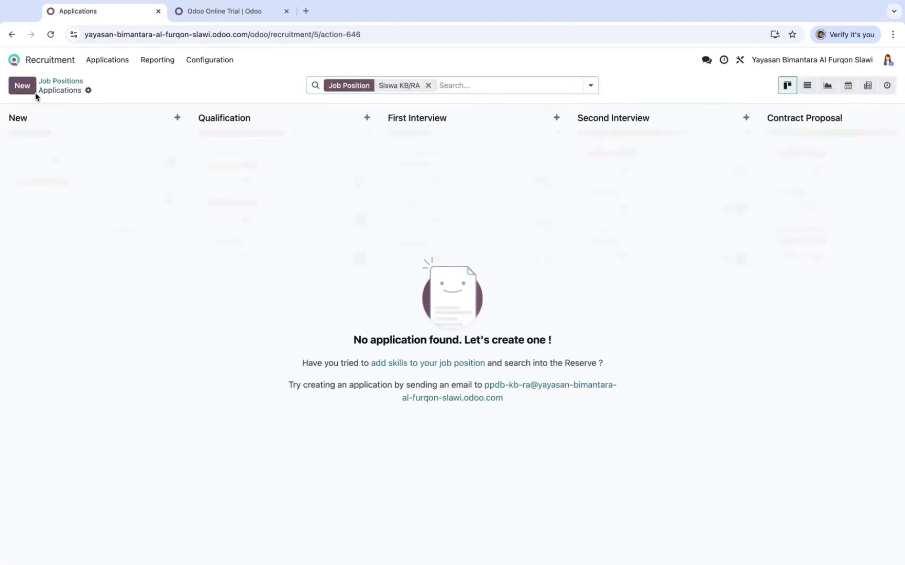
Add and save a three-star applicant tagged PPDB KB/RA, then return to Applications
{"action": "left_click", "coordinate": [23, 87]}
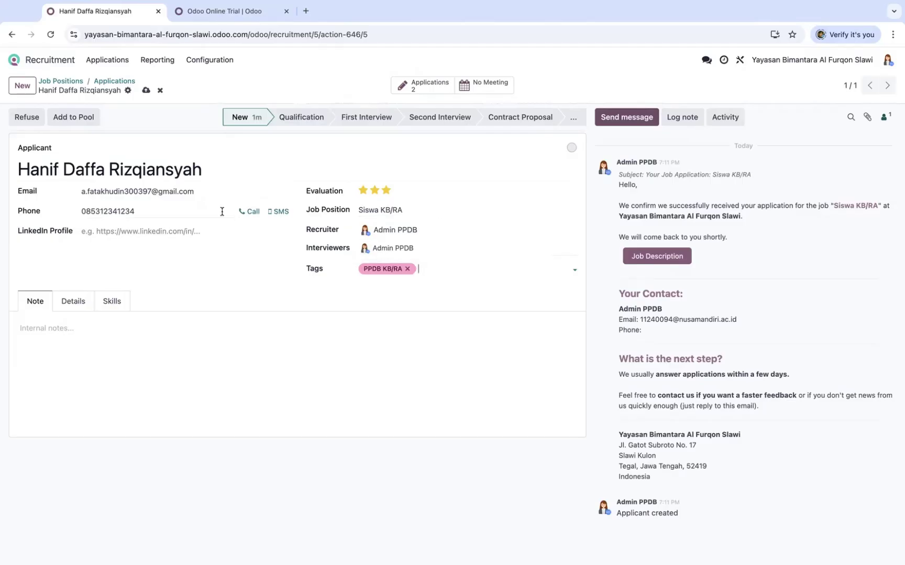
{"action": "left_click", "coordinate": [146, 92]}
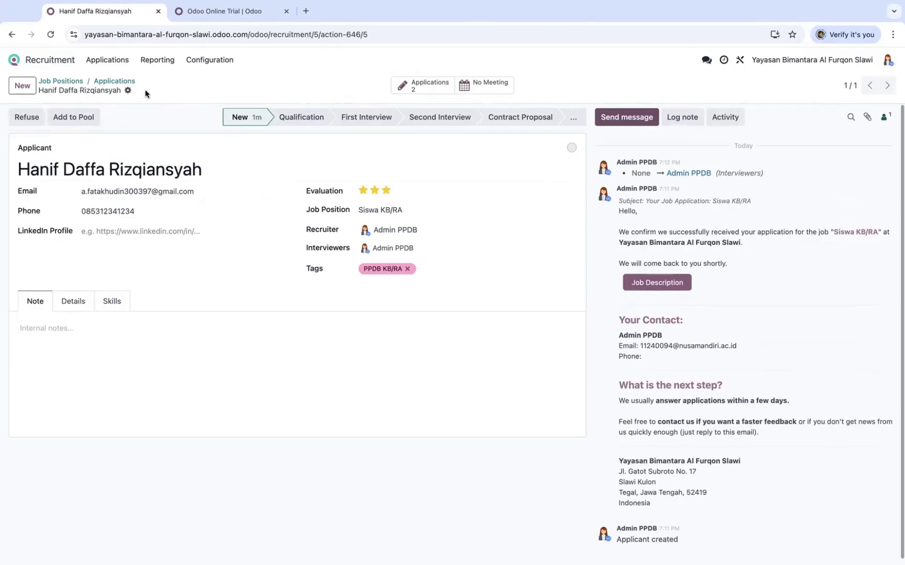
{"action": "left_click", "coordinate": [114, 82]}
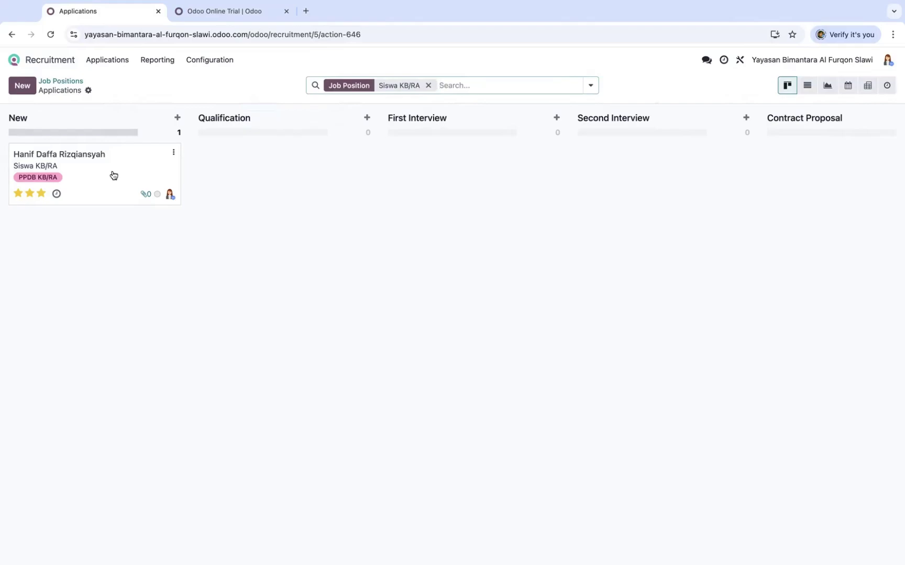
Drag the applicant to Qualification, then into Contract Signed as hired, and open their record
{"action": "scroll", "coordinate": [395, 232], "scroll_direction": "right", "scroll_amount": 3}
{"action": "scroll", "coordinate": [396, 232], "scroll_direction": "left", "scroll_amount": 3}
{"action": "left_click_drag", "start_coordinate": [97, 175], "coordinate": [280, 173]}
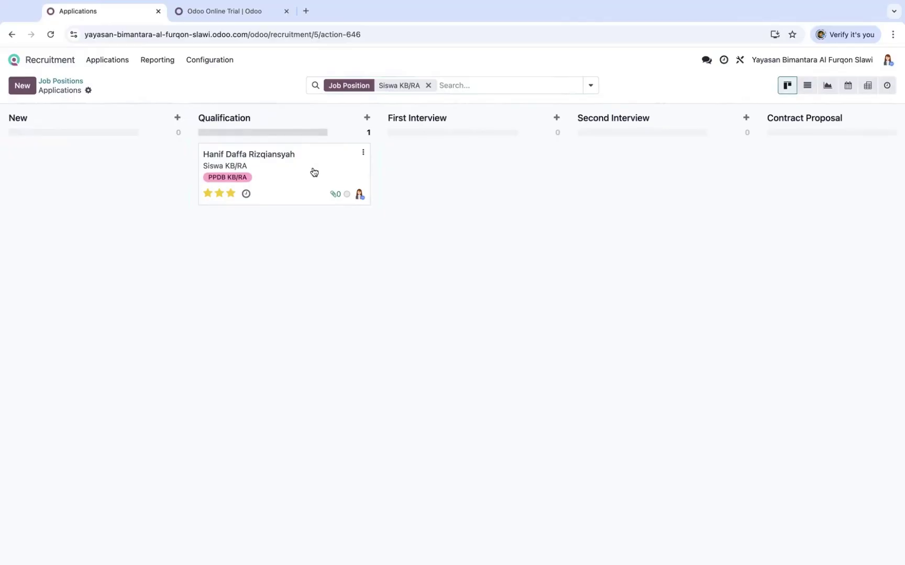
{"action": "scroll", "coordinate": [314, 172], "scroll_direction": "right", "scroll_amount": 3}
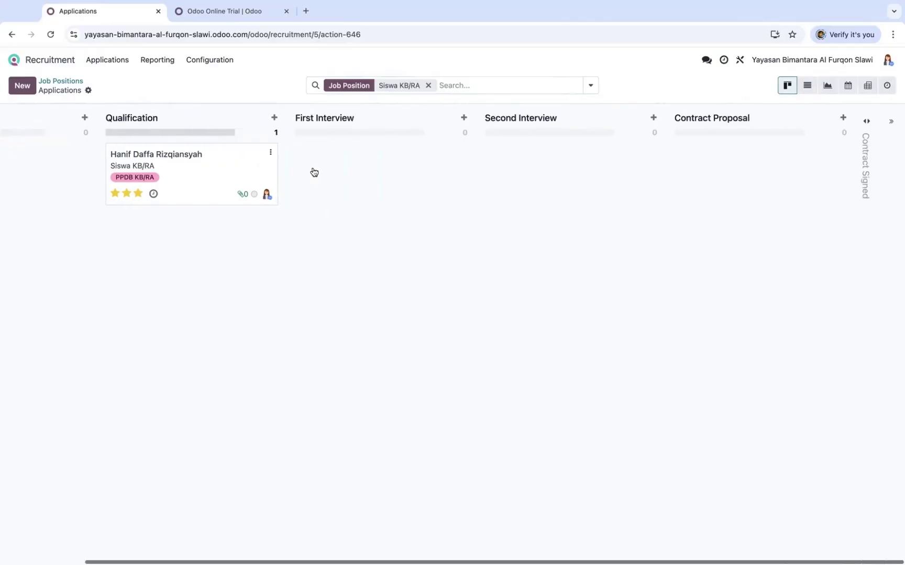
{"action": "left_click", "coordinate": [865, 149]}
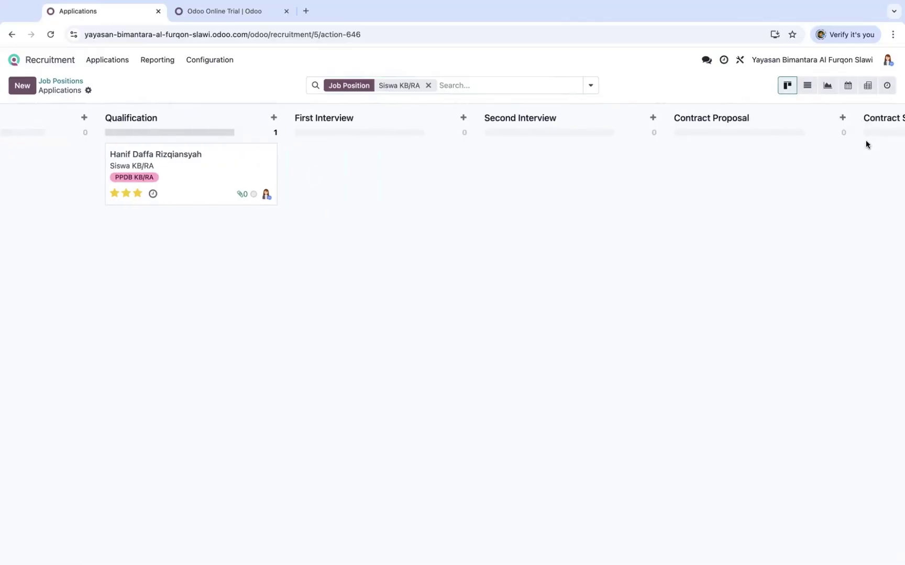
{"action": "scroll", "coordinate": [585, 126], "scroll_direction": "right", "scroll_amount": 3}
{"action": "left_click_drag", "start_coordinate": [69, 186], "coordinate": [803, 207]}
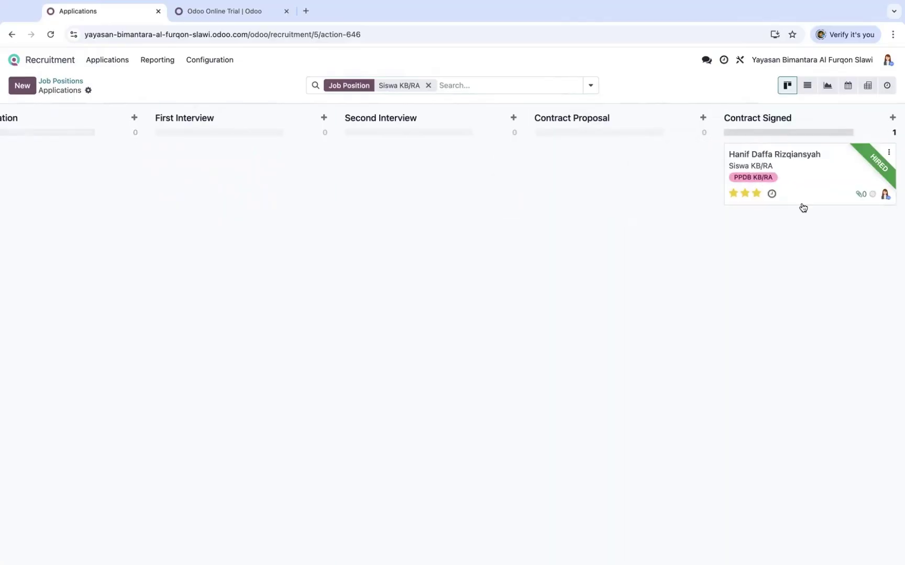
{"action": "left_click", "coordinate": [828, 172]}
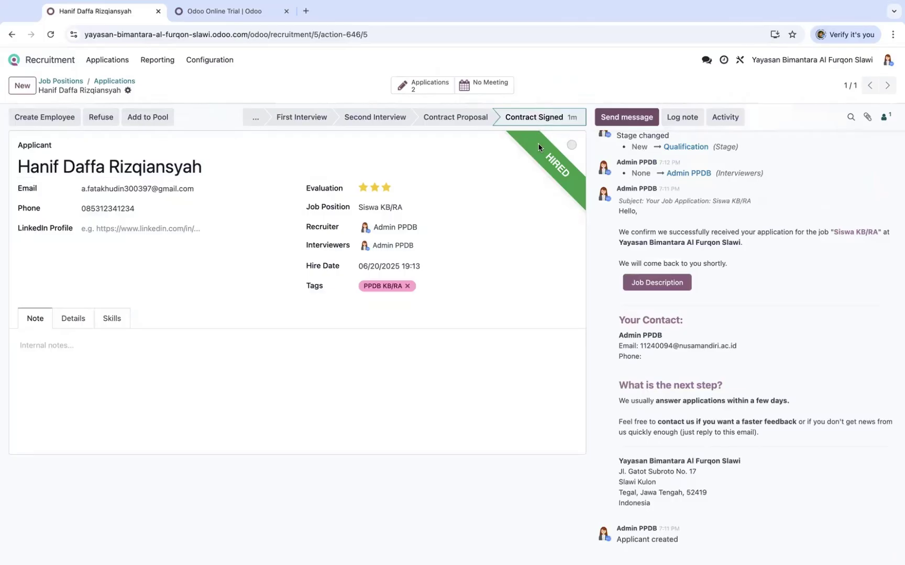
Set the applicant's status to Ready for Next Stage and create their employee record
{"action": "left_click", "coordinate": [572, 145]}
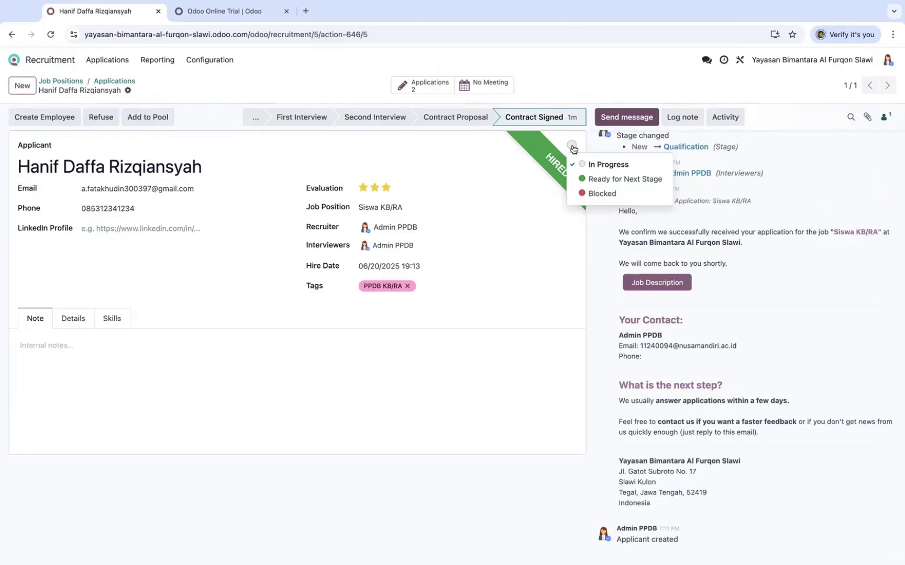
{"action": "left_click", "coordinate": [586, 177]}
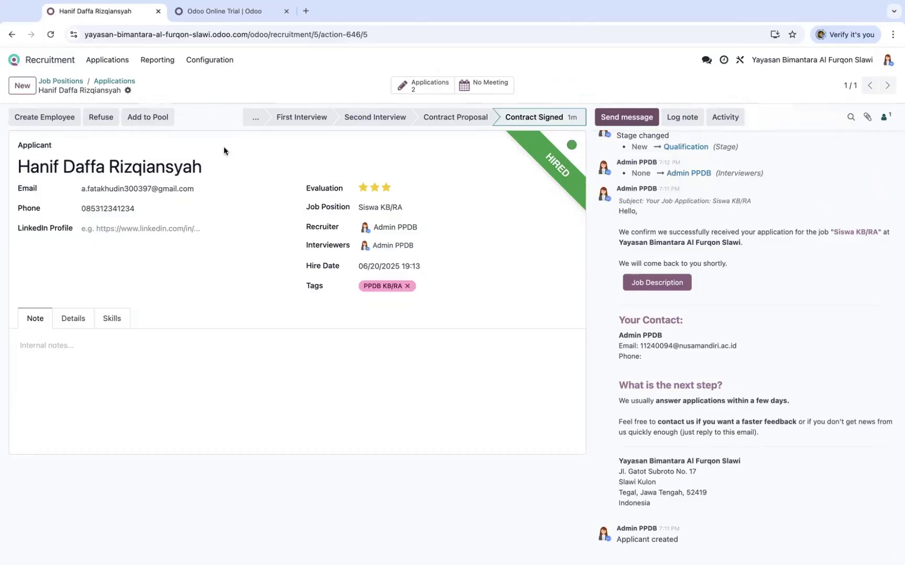
{"action": "left_click", "coordinate": [33, 119]}
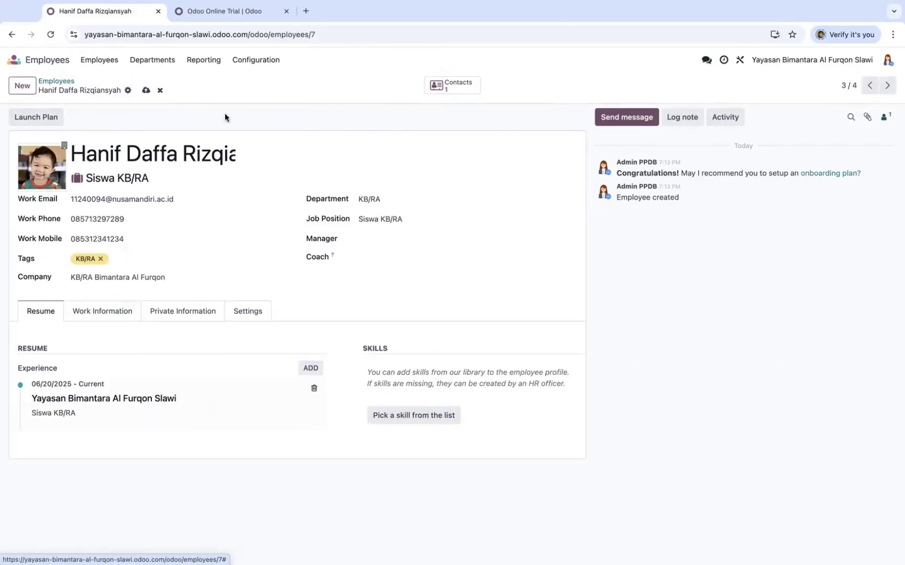
Fill in the new employee's work address on the Work Information tab
{"action": "mouse_move", "coordinate": [37, 164]}
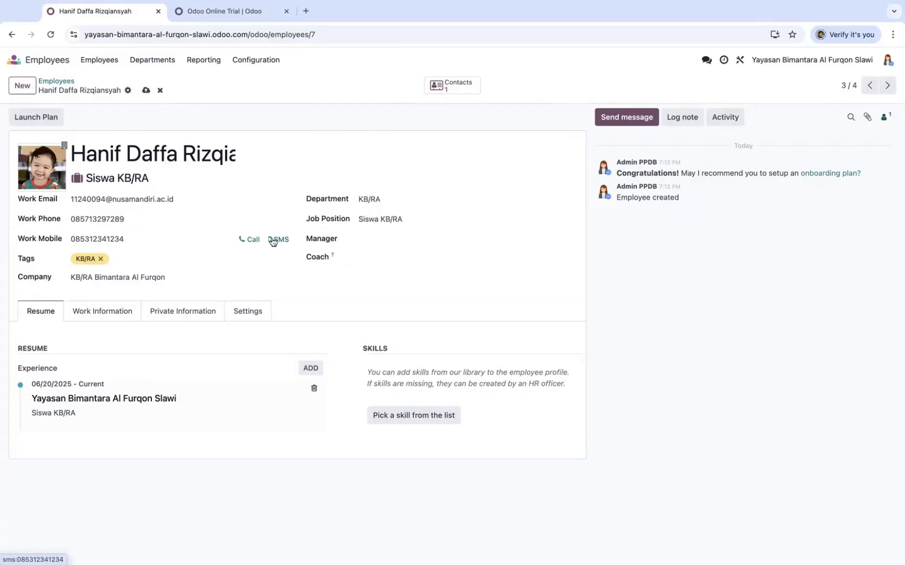
{"action": "left_click", "coordinate": [91, 314]}
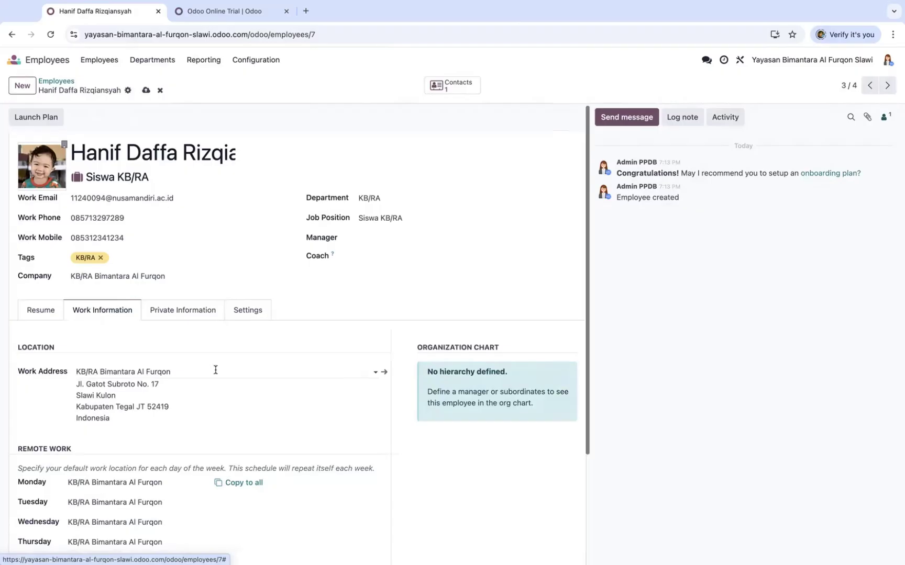
{"action": "scroll", "coordinate": [215, 370], "scroll_direction": "down", "scroll_amount": 3}
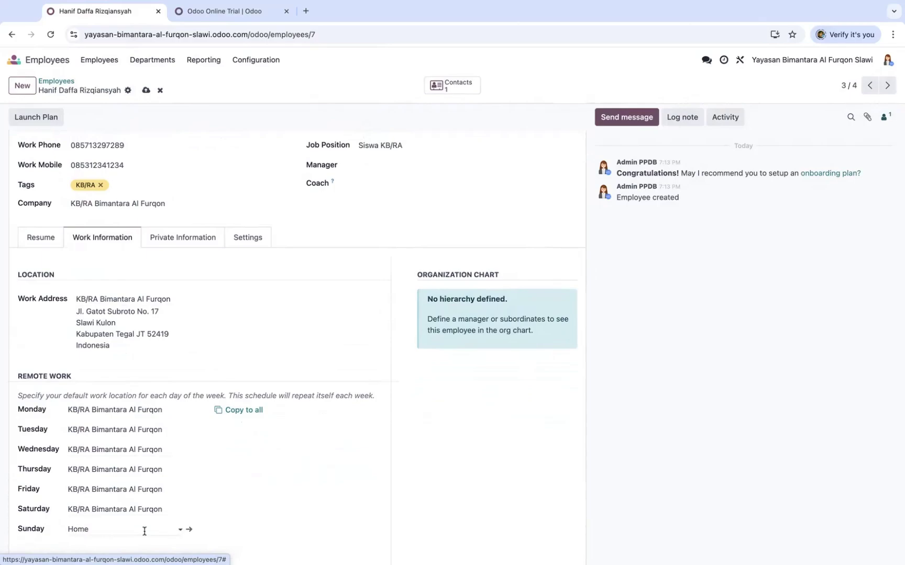
{"action": "scroll", "coordinate": [229, 443], "scroll_direction": "up", "scroll_amount": 3}
Add the private citizenship details, save the employee, and return to the Employees overview
{"action": "left_click", "coordinate": [183, 311]}
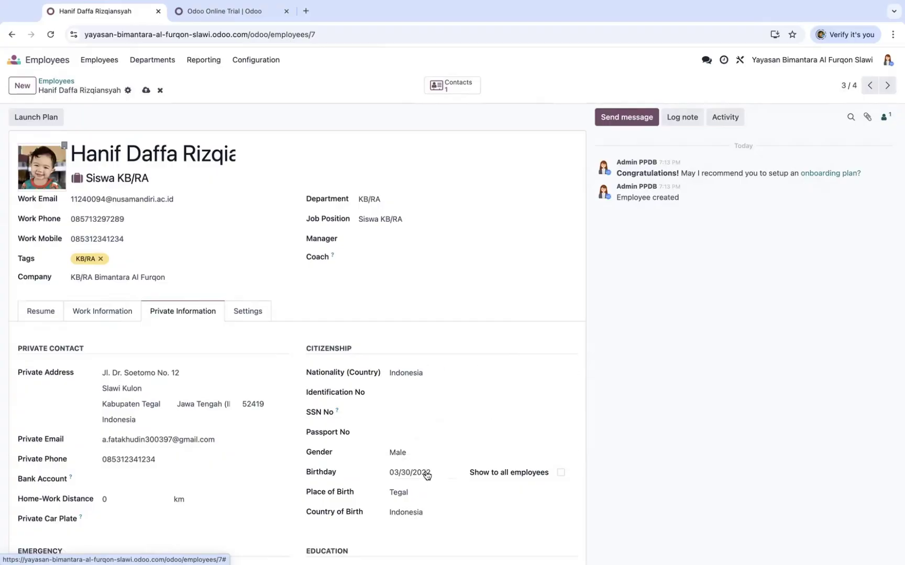
{"action": "left_click", "coordinate": [146, 91]}
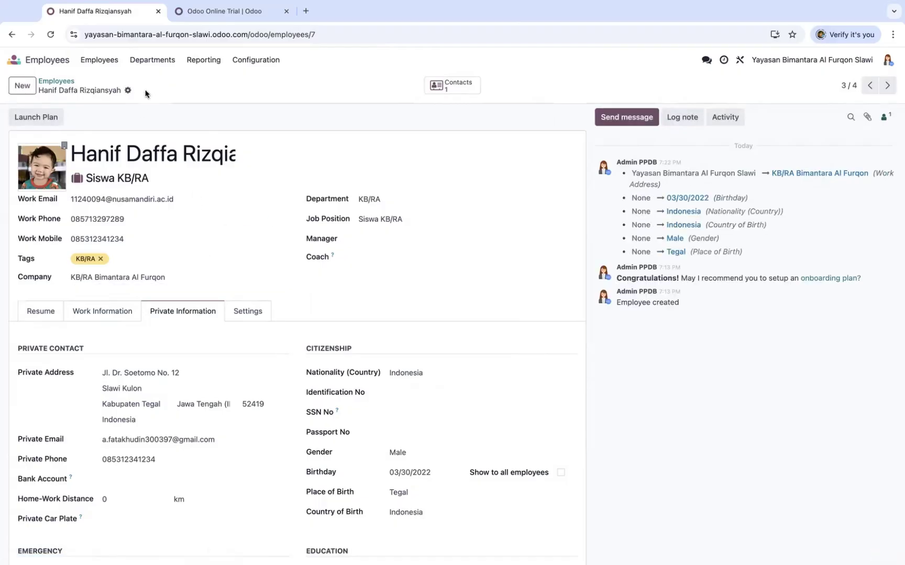
{"action": "left_click", "coordinate": [57, 81]}
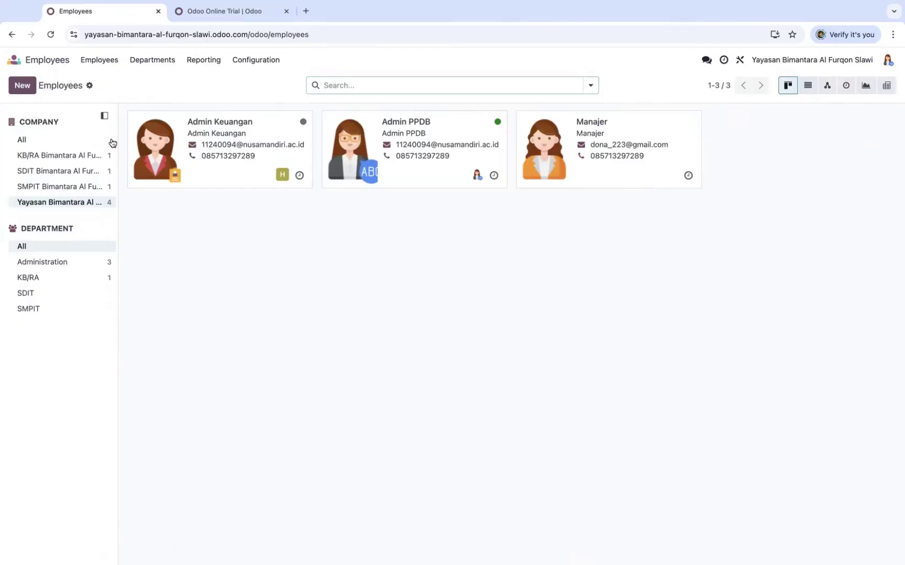
View the KB/RA department's single employee, Siswa KB/RA, then go back to the home apps screen
{"action": "left_click", "coordinate": [165, 61]}
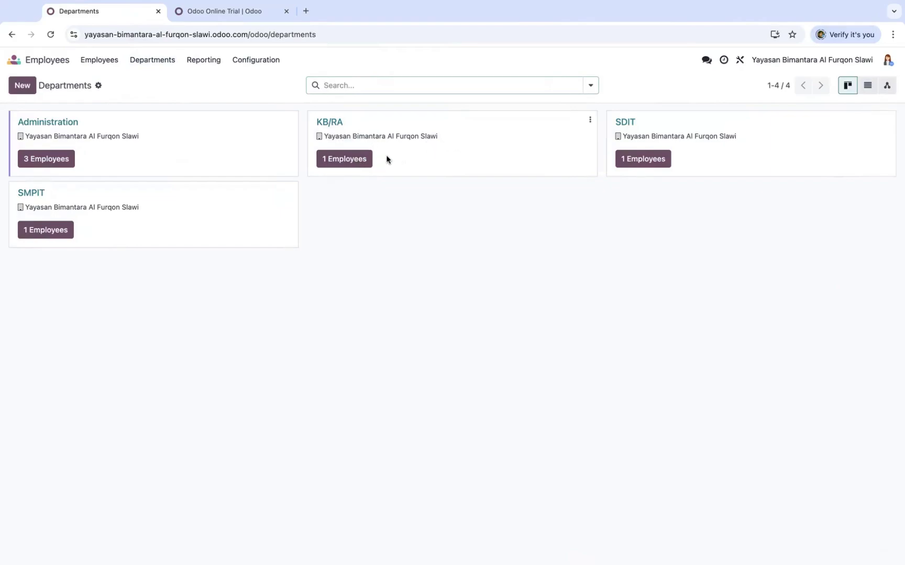
{"action": "left_click", "coordinate": [355, 160]}
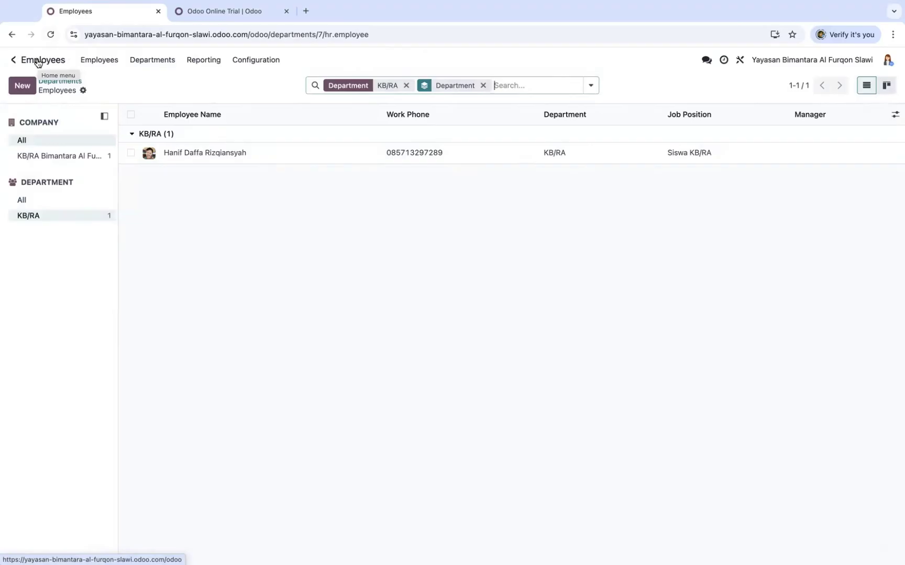
{"action": "left_click", "coordinate": [38, 63]}
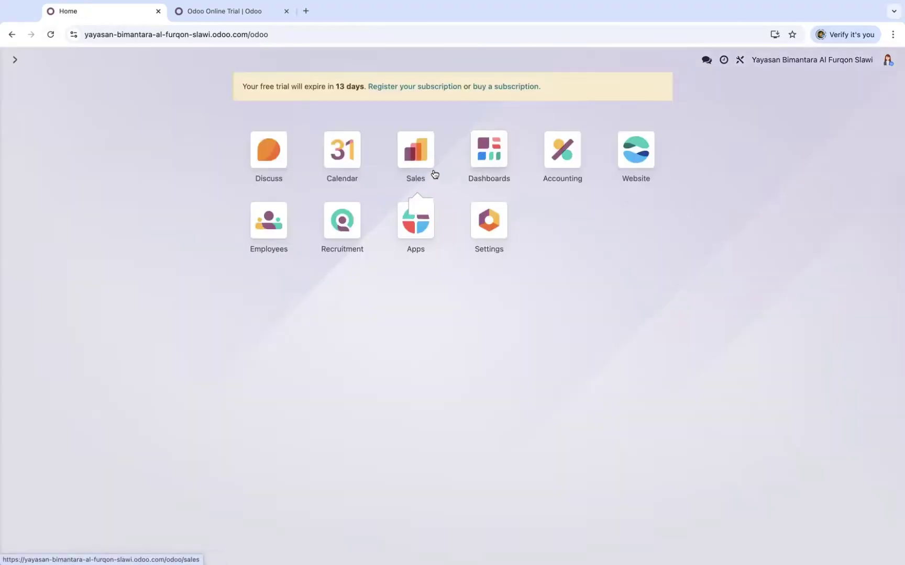
Start a new Sales quotation for the KB/RA student customer
{"action": "left_click", "coordinate": [417, 153]}
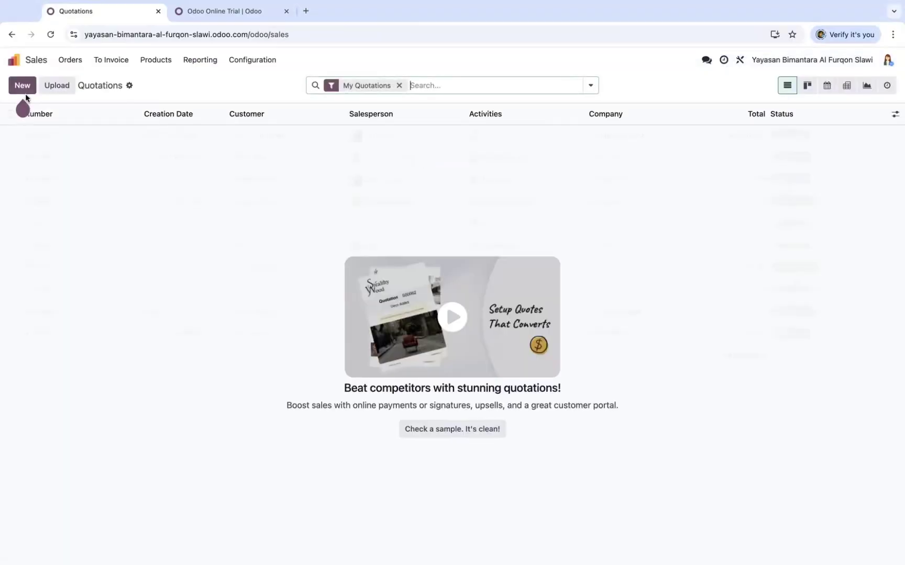
{"action": "left_click", "coordinate": [22, 85]}
{"action": "left_click", "coordinate": [123, 175]}
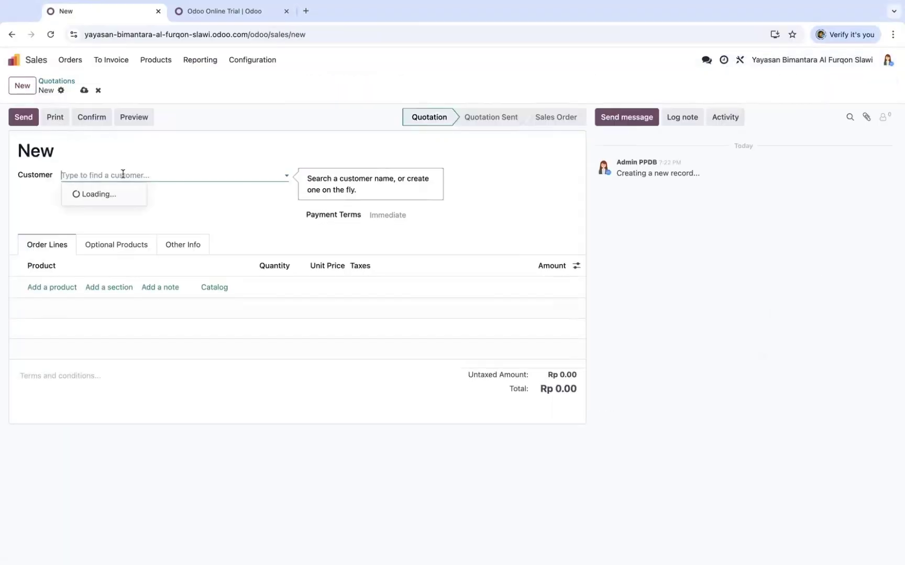
{"action": "left_click", "coordinate": [140, 195]}
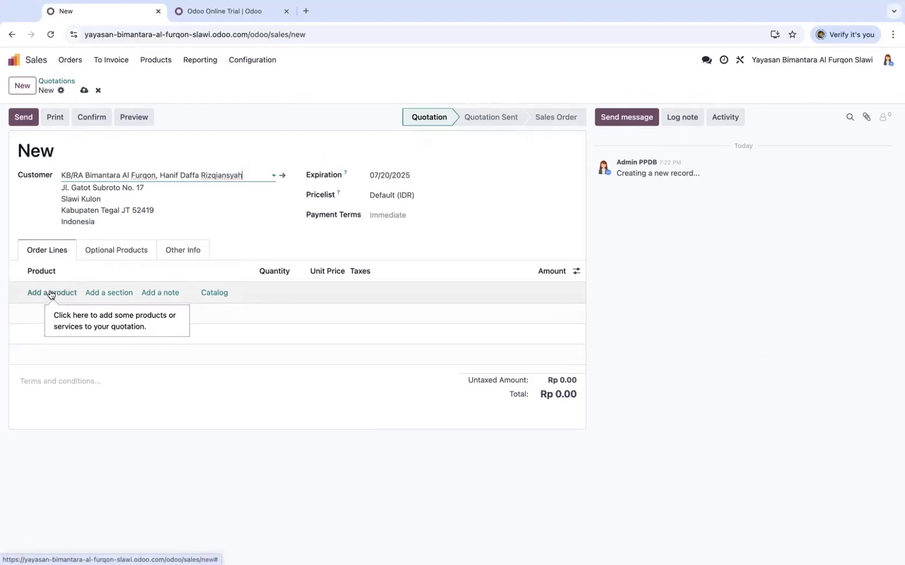
Add the Pendaftaran dan Daftar Ulang product line and set expiration to 07/30/2025
{"action": "left_click", "coordinate": [50, 292]}
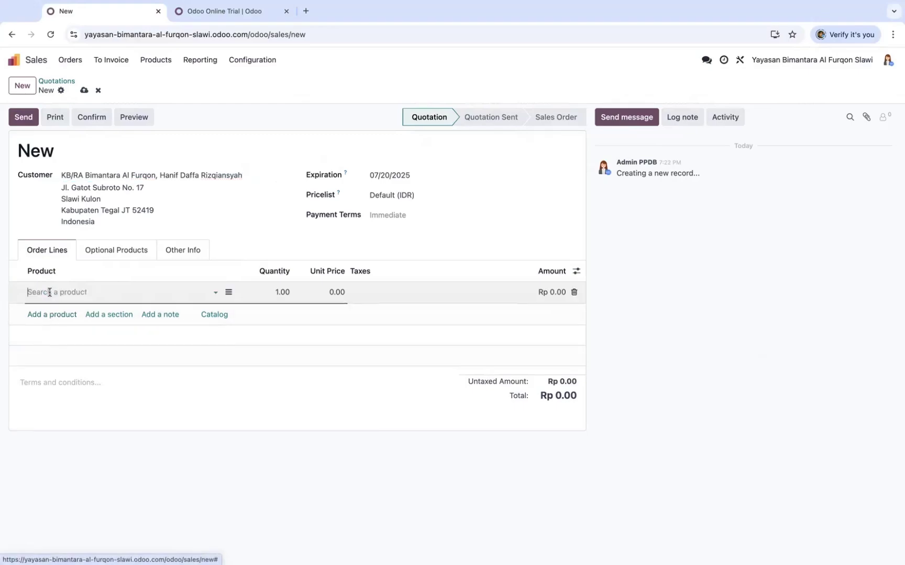
{"action": "left_click", "coordinate": [211, 294]}
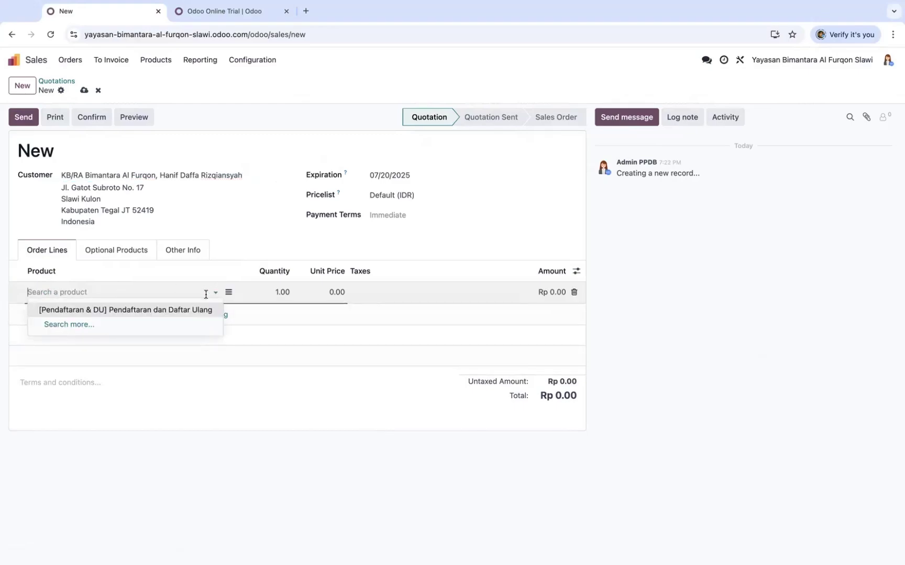
{"action": "left_click", "coordinate": [152, 311]}
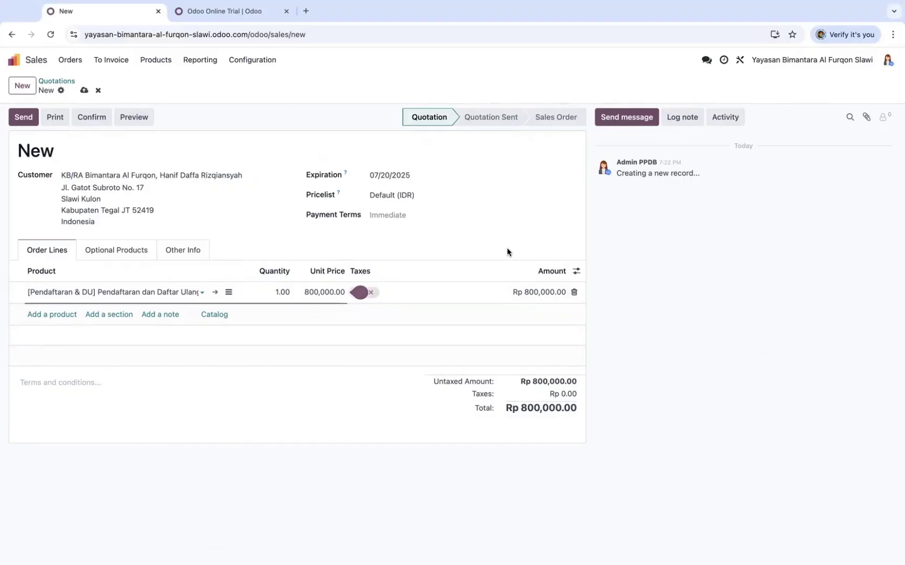
{"action": "left_click", "coordinate": [444, 180]}
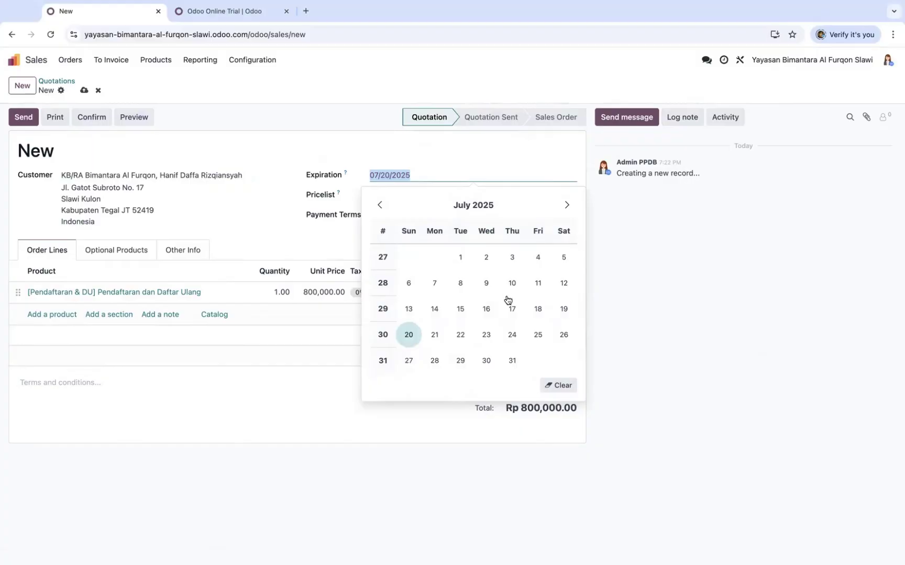
{"action": "left_click", "coordinate": [486, 361]}
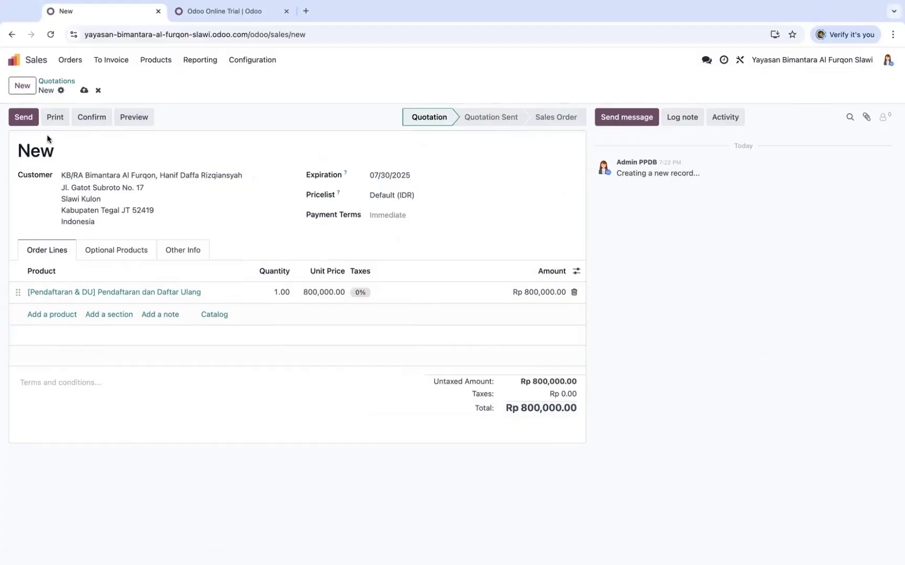
Confirm the quotation into sales order S00001 and create a regular draft invoice
{"action": "left_click", "coordinate": [90, 120]}
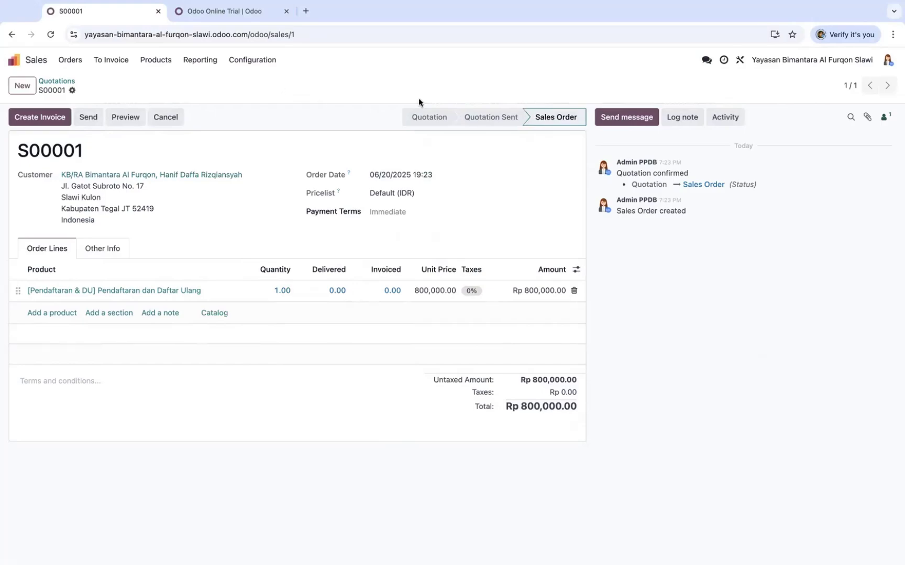
{"action": "left_click", "coordinate": [65, 116]}
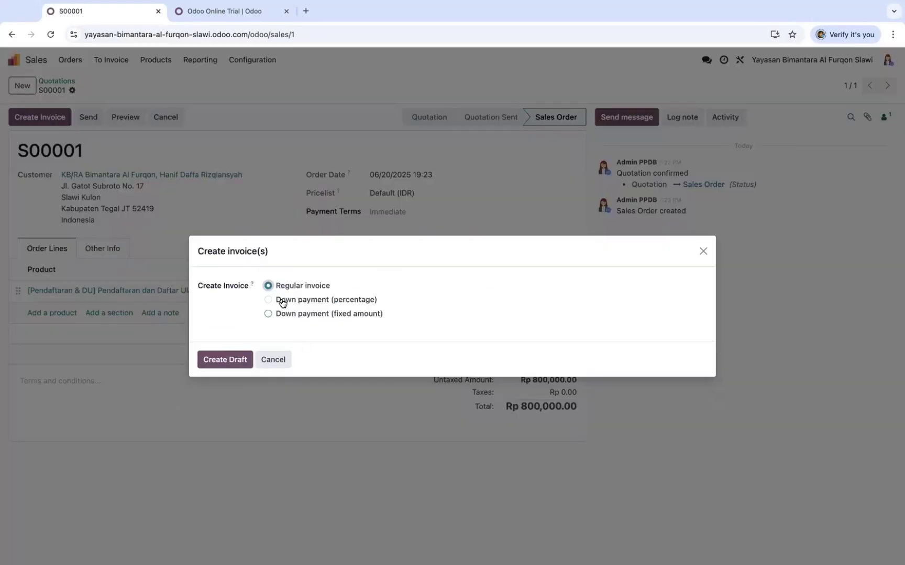
{"action": "left_click", "coordinate": [226, 358]}
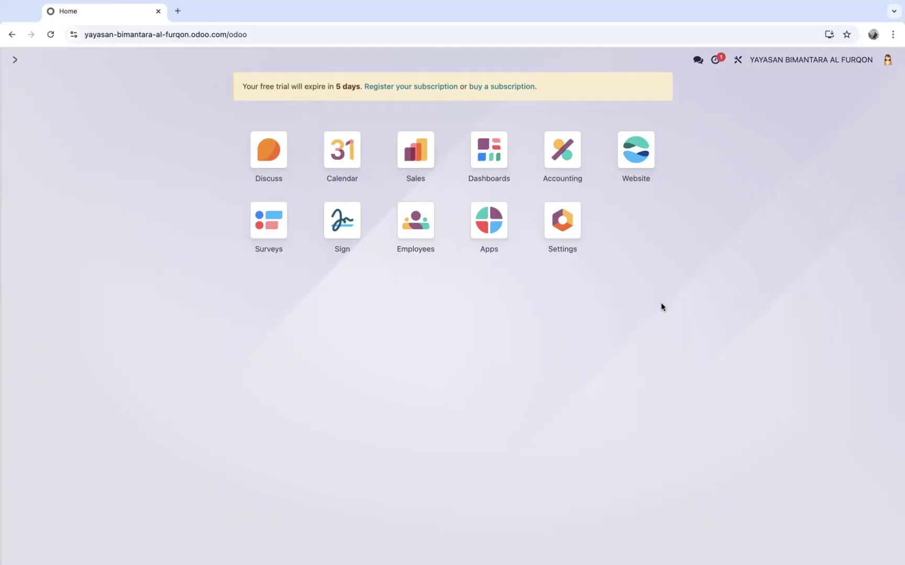
Review the Sales products list (SPP SDIT, SPP SMPIT) and start a new product
{"action": "left_click", "coordinate": [417, 152]}
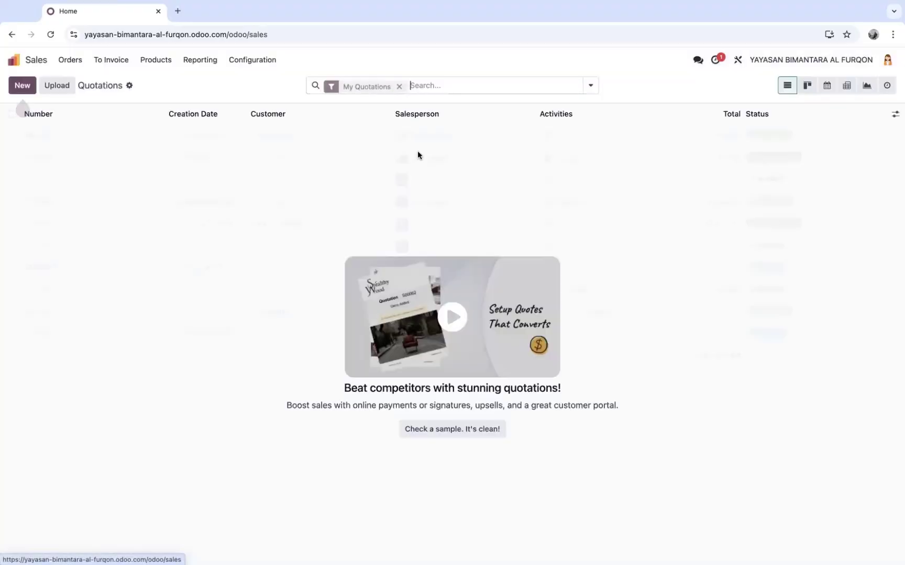
{"action": "left_click", "coordinate": [157, 61]}
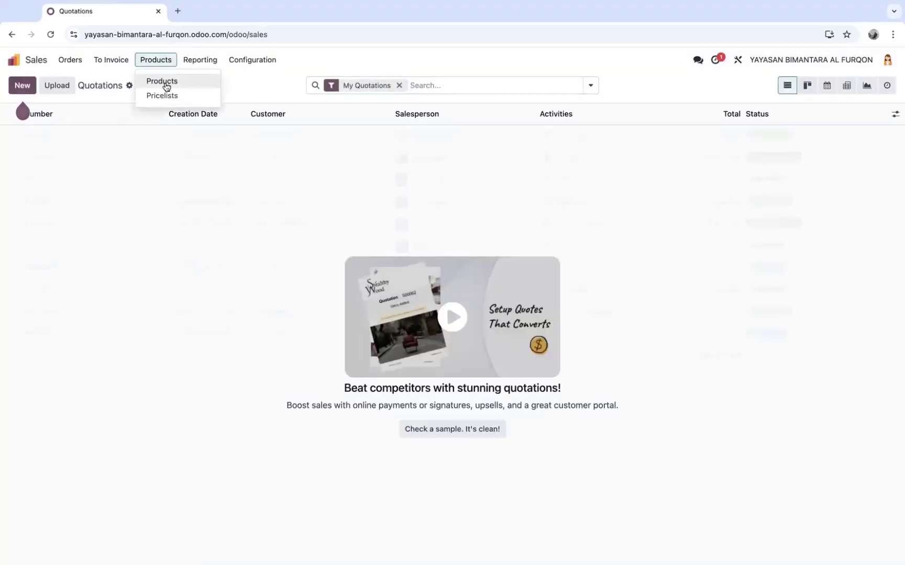
{"action": "left_click", "coordinate": [186, 86]}
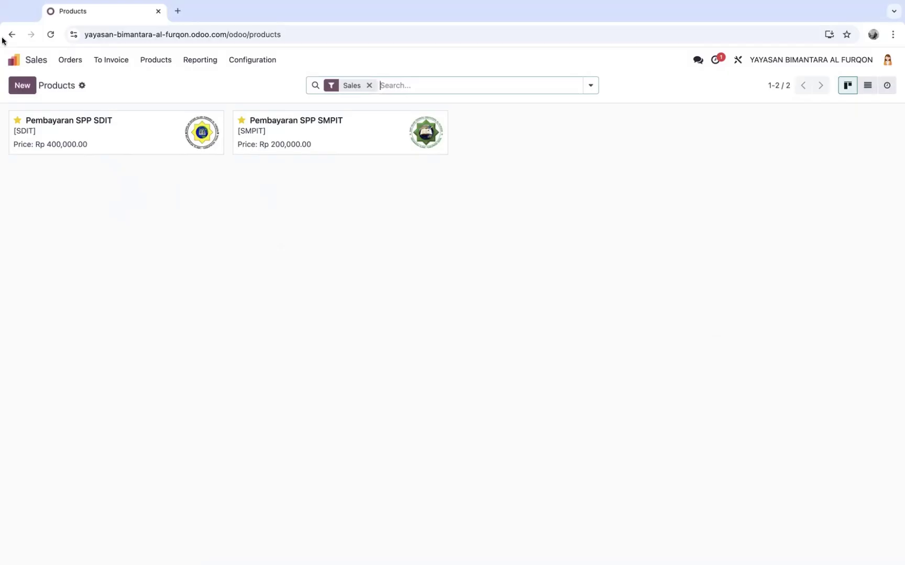
{"action": "left_click", "coordinate": [24, 83]}
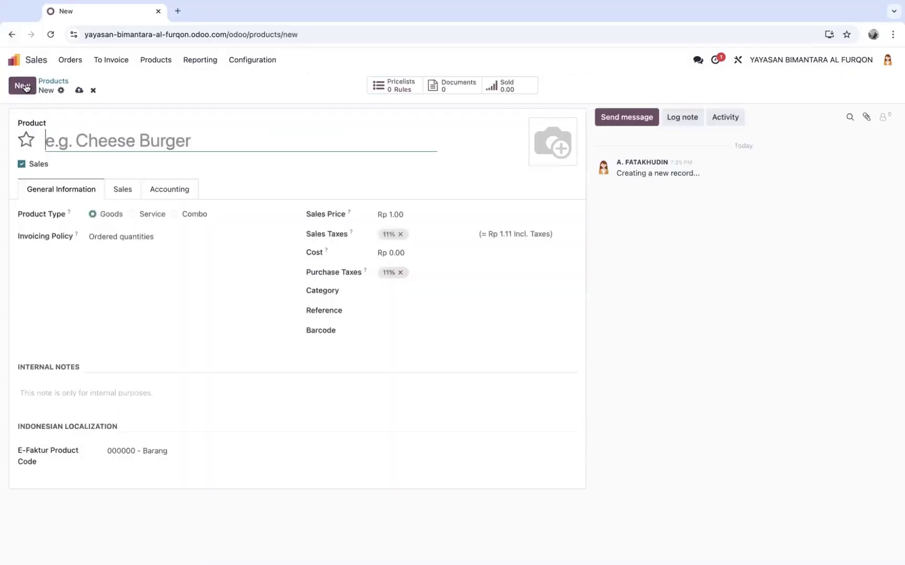
Create starred service product 'Pembayaran SPP KB/RA' with sales price 400000
{"action": "left_click", "coordinate": [27, 139]}
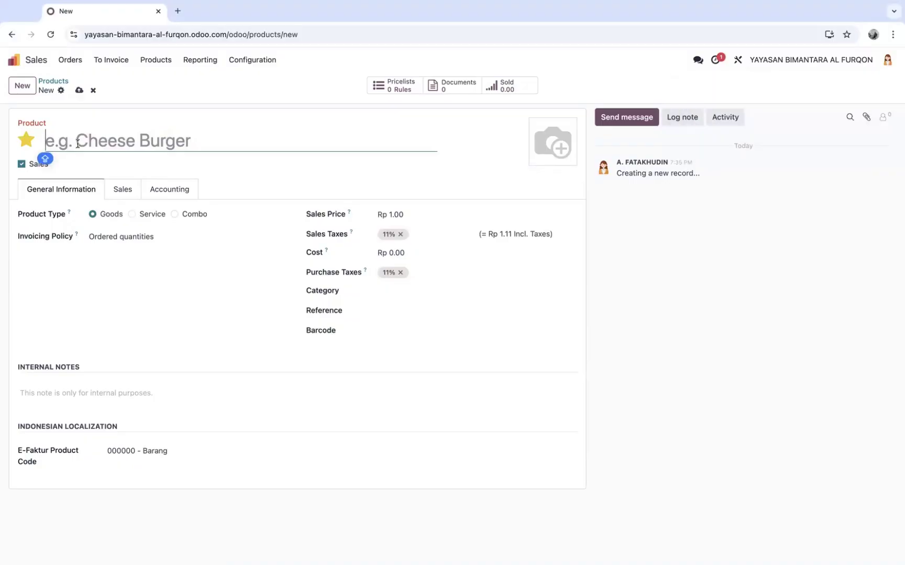
{"action": "type", "text": "Pembayran"}
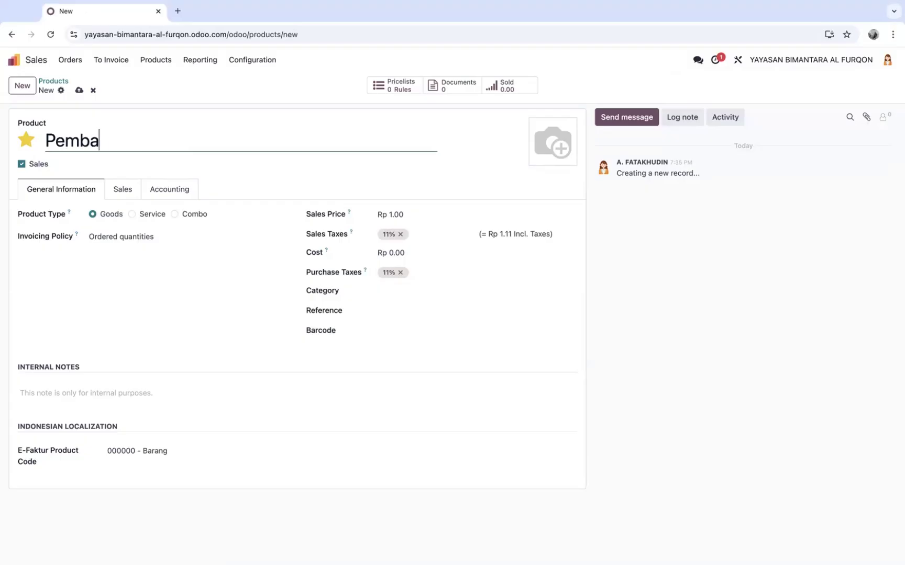
{"action": "key", "text": "BackSpace"}
{"action": "key", "text": "BackSpace"}
{"action": "key", "text": "BackSpace"}
{"action": "type", "text": "aran SPP"}
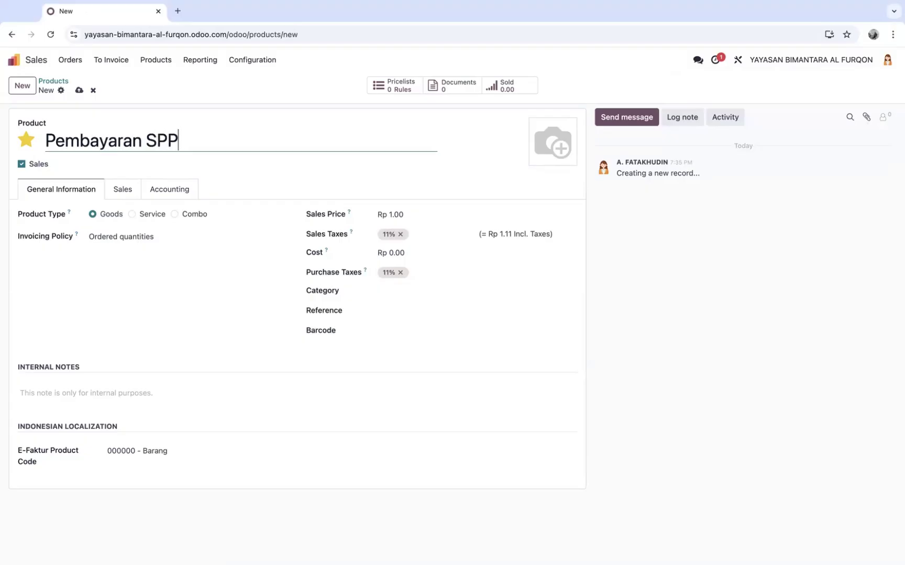
{"action": "type", "text": " KB/RA"}
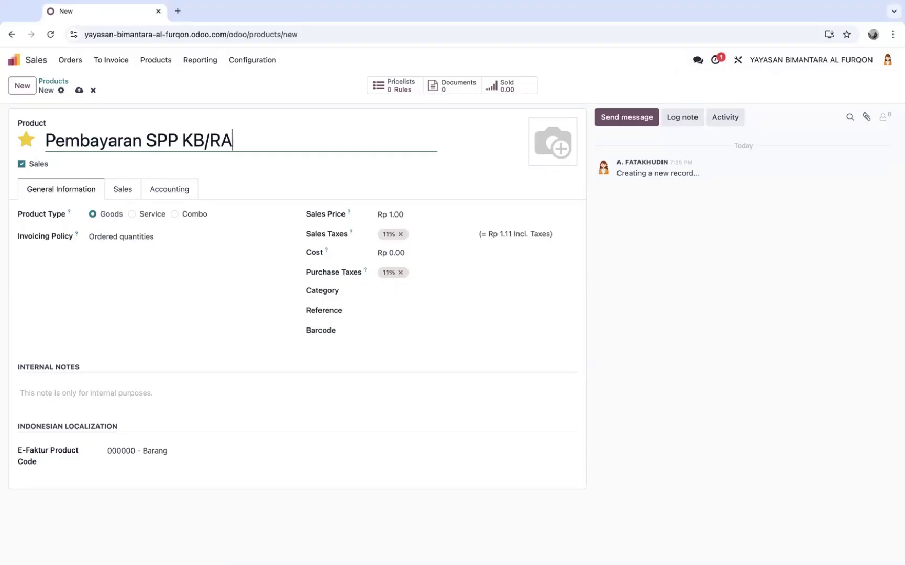
{"action": "key", "text": "Caps_Lock"}
{"action": "left_click", "coordinate": [137, 214]}
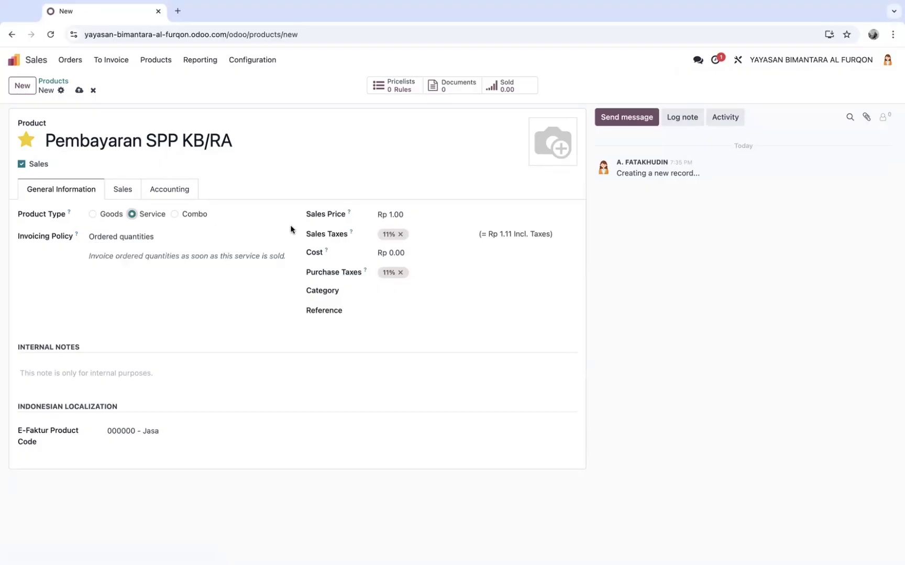
{"action": "left_click", "coordinate": [407, 214]}
{"action": "type", "text": "400000"}
Set sales and purchase taxes to 0%, category Services, and reference KB/RA
{"action": "left_click", "coordinate": [401, 238]}
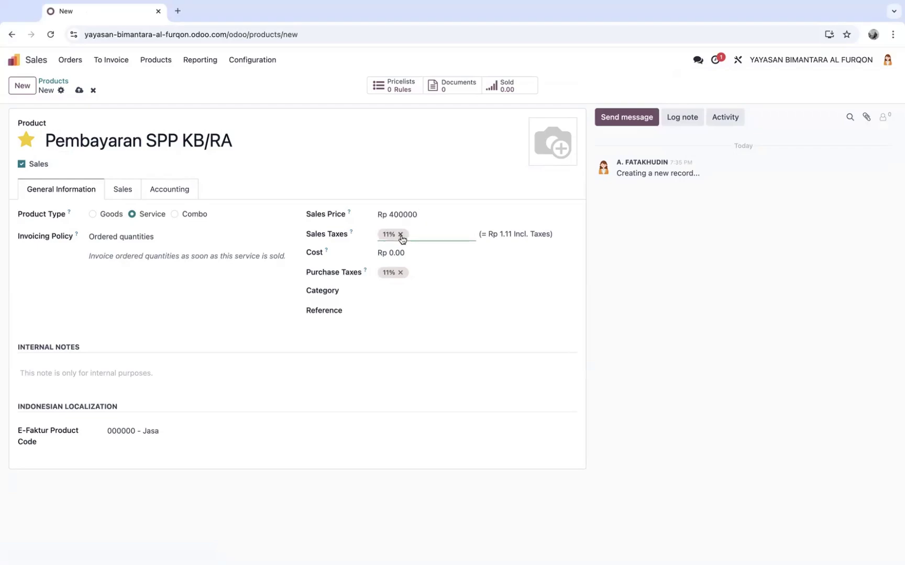
{"action": "left_click", "coordinate": [401, 234]}
{"action": "left_click", "coordinate": [403, 236]}
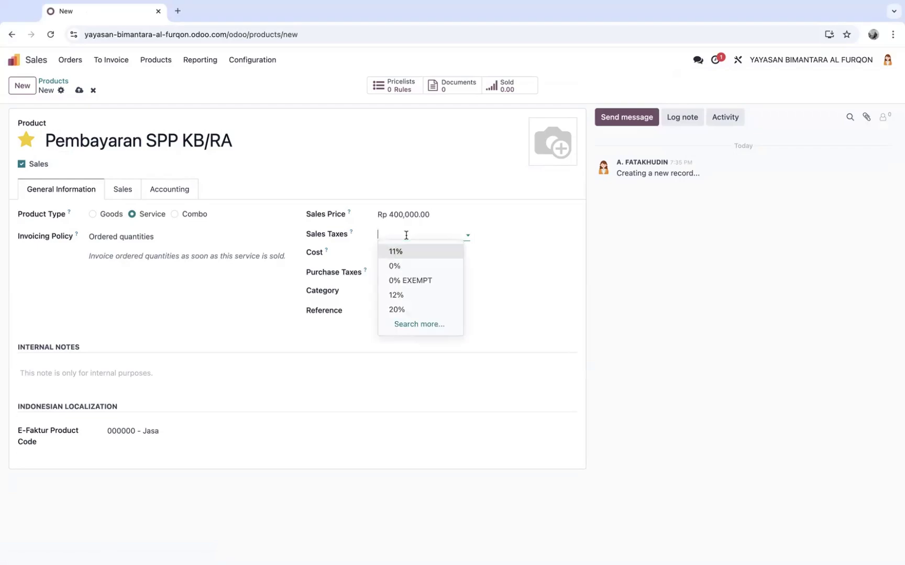
{"action": "left_click", "coordinate": [404, 266]}
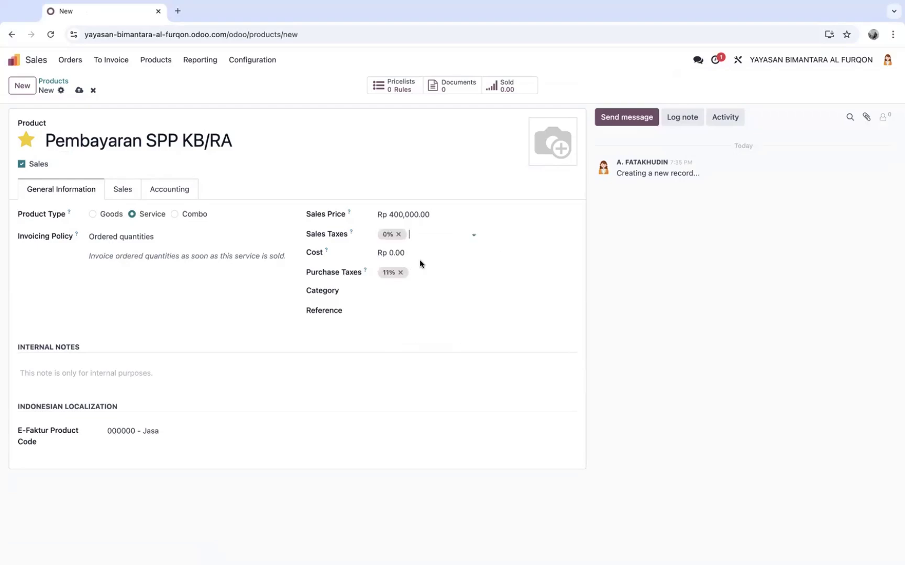
{"action": "left_click", "coordinate": [401, 272]}
{"action": "left_click", "coordinate": [399, 271]}
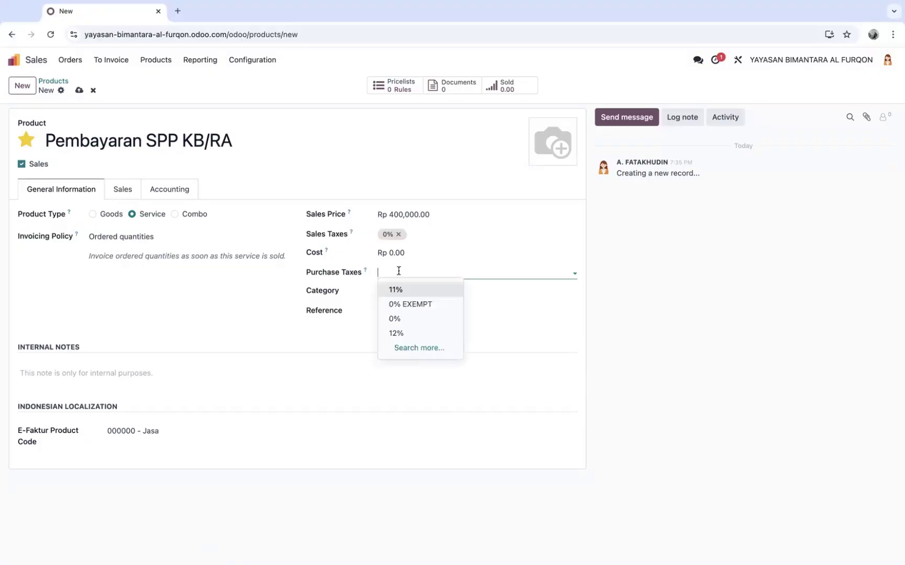
{"action": "left_click", "coordinate": [396, 319]}
{"action": "left_click", "coordinate": [412, 296]}
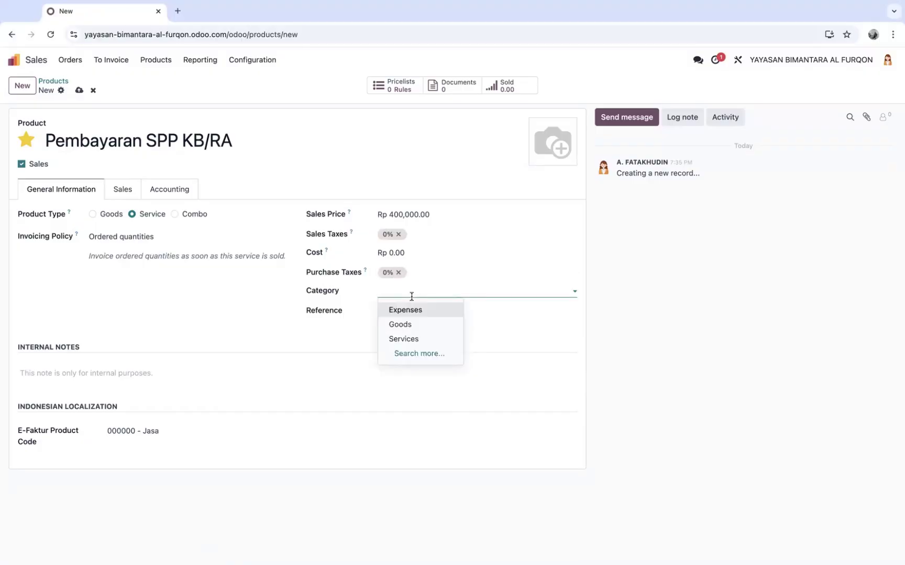
{"action": "left_click", "coordinate": [412, 338]}
{"action": "left_click", "coordinate": [400, 315]}
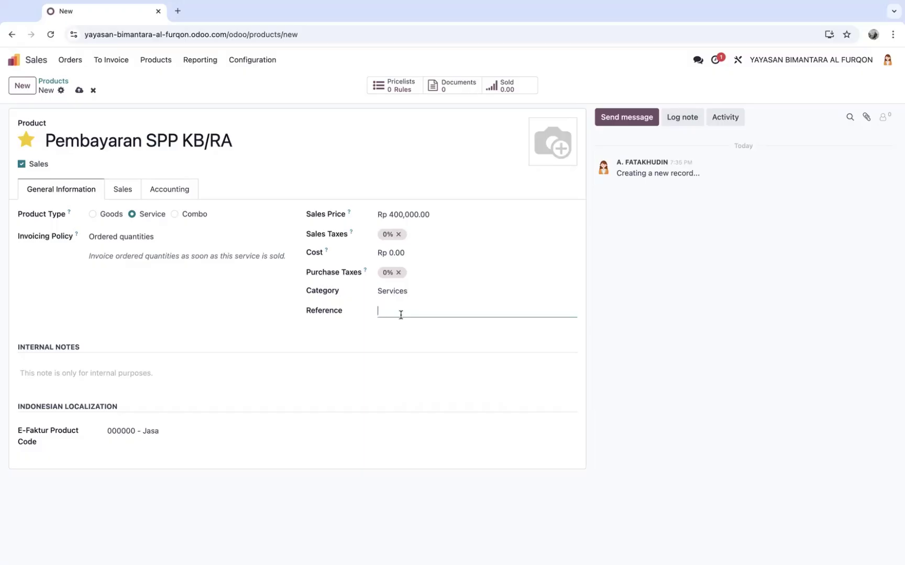
{"action": "type", "text": "KB/RA"}
Add the internal note 'Pembayaran SPP KB/RA' to the product
{"action": "left_click", "coordinate": [83, 377]}
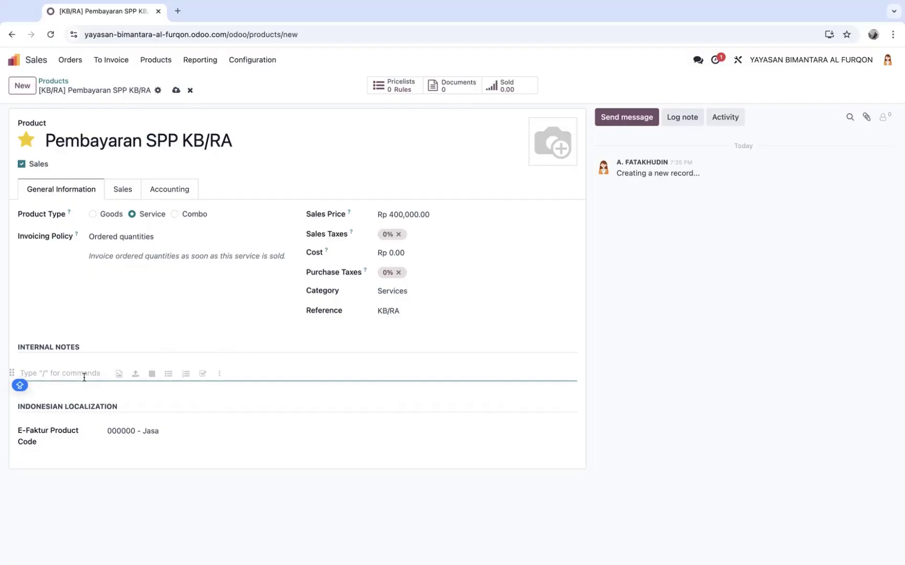
{"action": "type", "text": "Pe"}
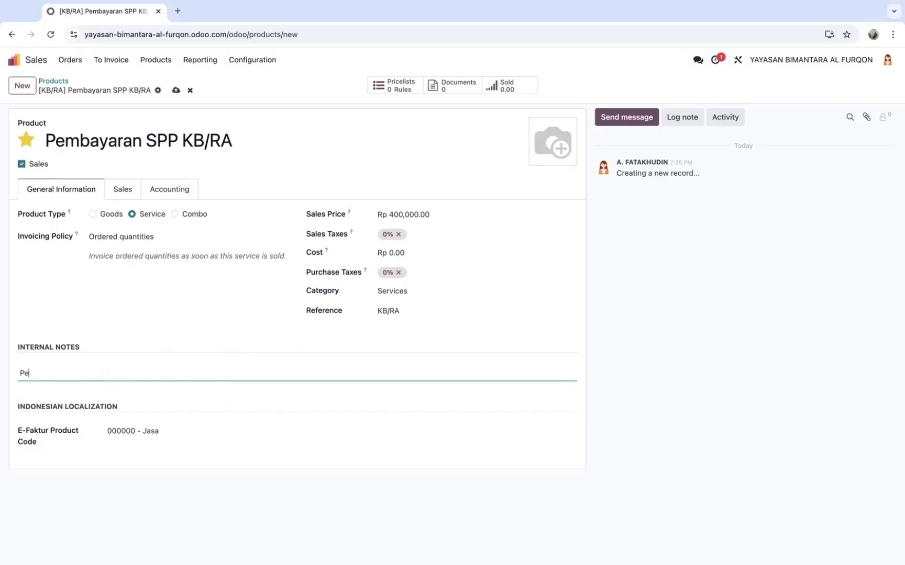
{"action": "type", "text": "mbayaran SPP KB/RA"}
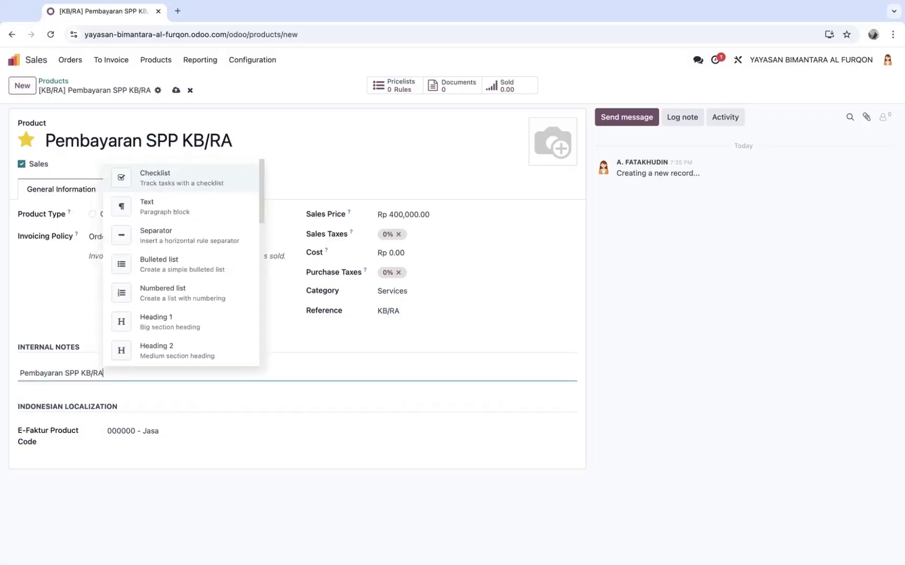
{"action": "left_click", "coordinate": [351, 354]}
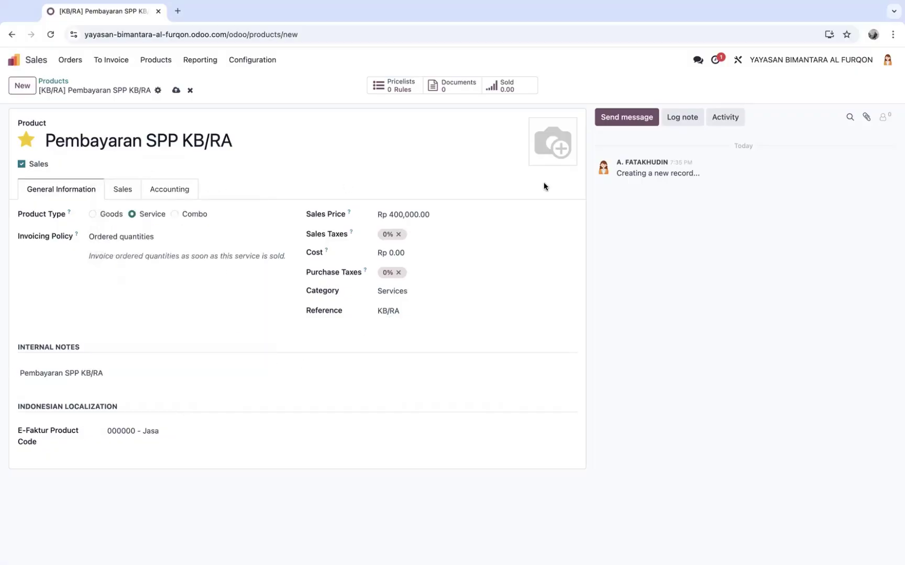
Upload the green logo as the product image and save the product
{"action": "mouse_move", "coordinate": [550, 142]}
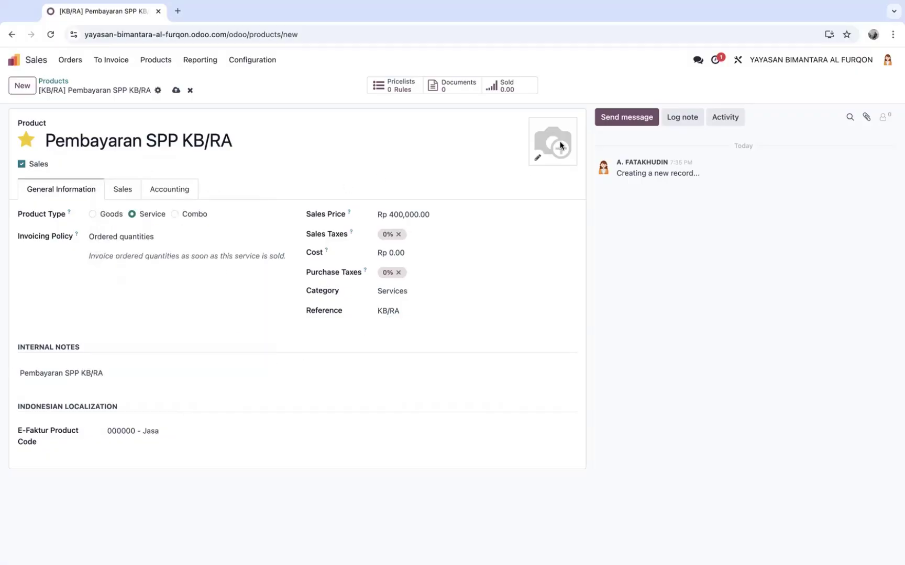
{"action": "left_click", "coordinate": [536, 161]}
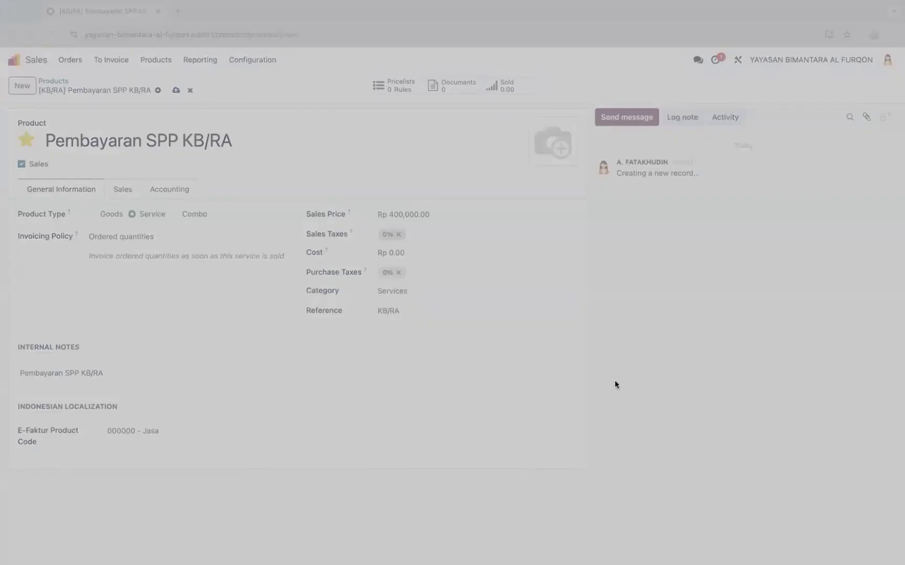
{"action": "left_click", "coordinate": [633, 409]}
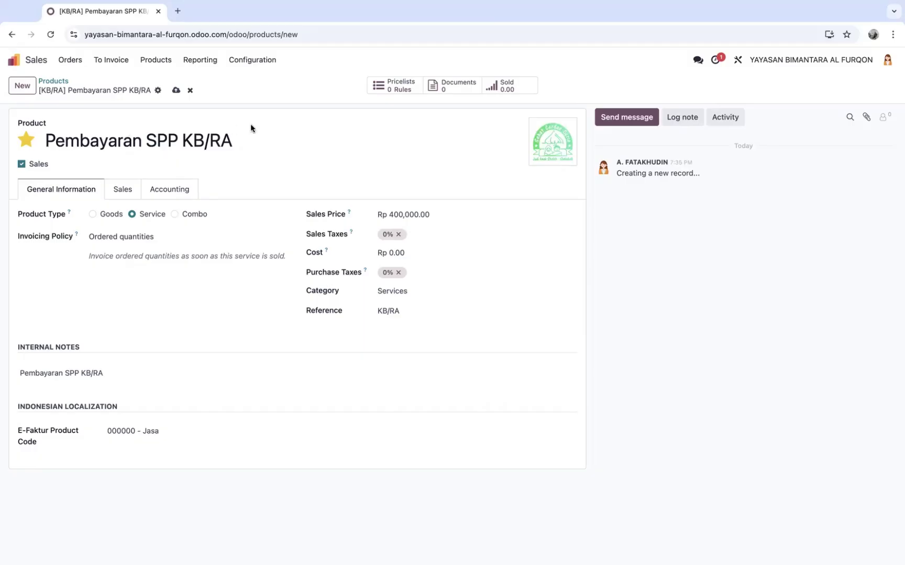
{"action": "left_click", "coordinate": [176, 91]}
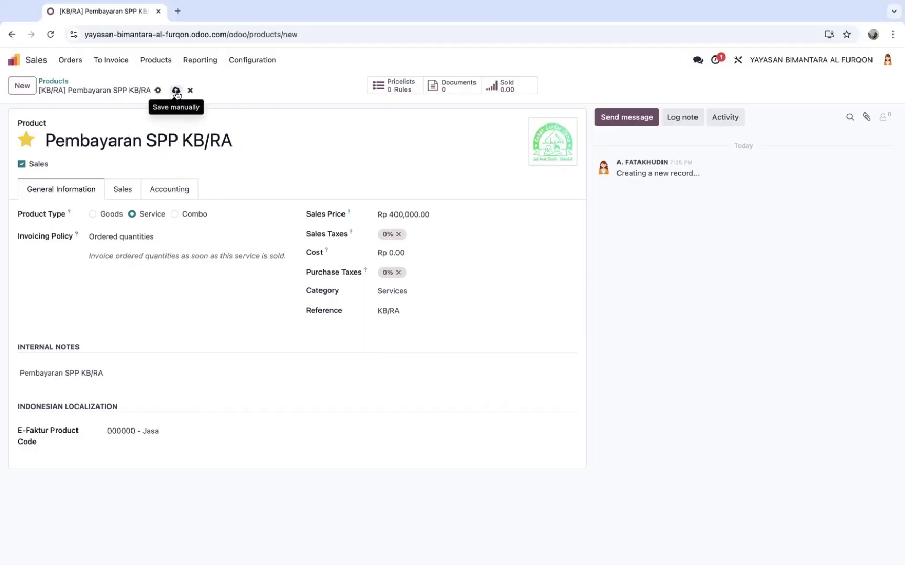
Check the products list showing Pembayaran SPP KB/RA at Rp 400,000, then return to the apps home
{"action": "left_click", "coordinate": [57, 83]}
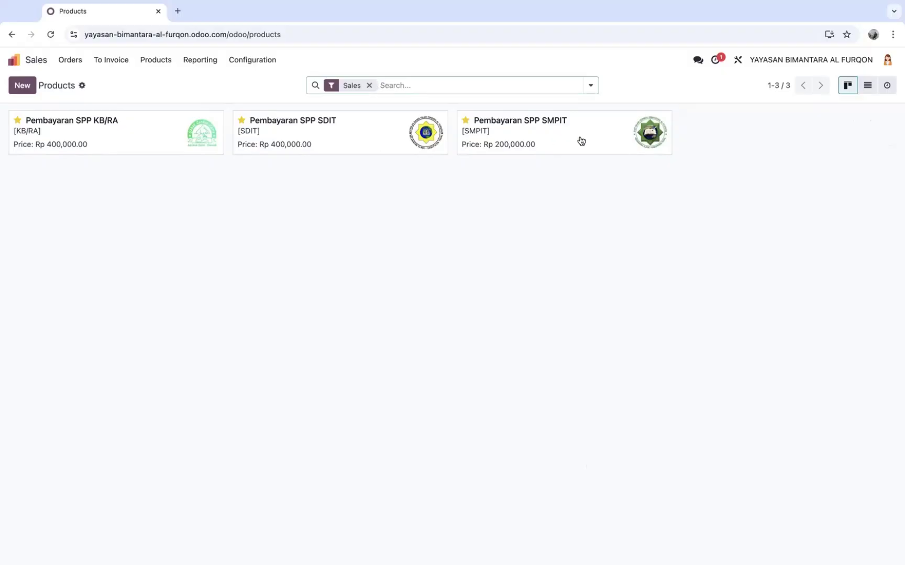
{"action": "left_click", "coordinate": [13, 60]}
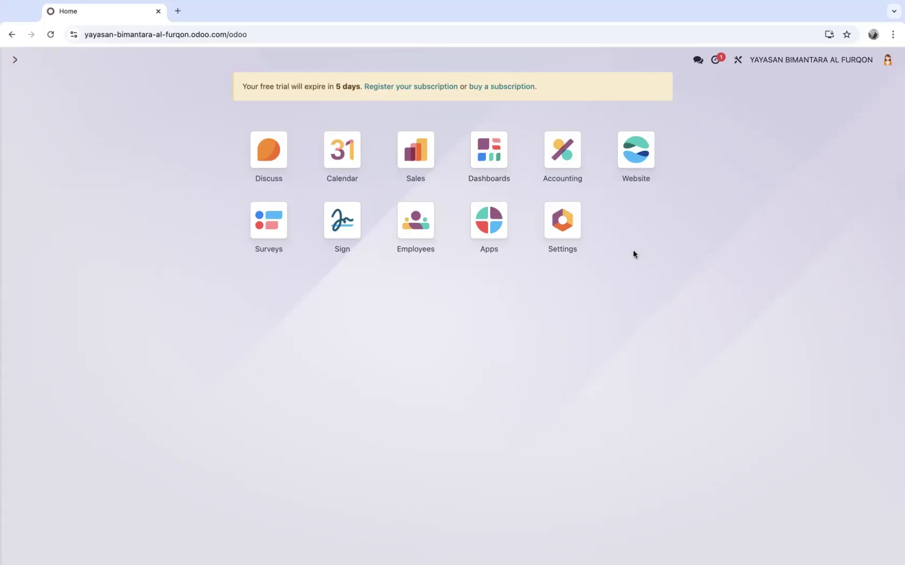
Go to Accounting's Customers list and start a new customer record
{"action": "left_click", "coordinate": [562, 144]}
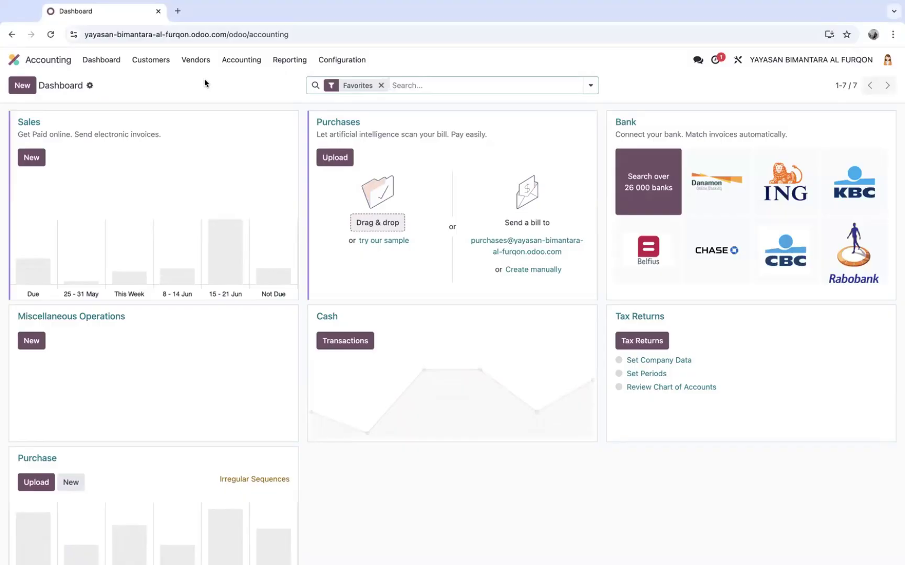
{"action": "left_click", "coordinate": [153, 59]}
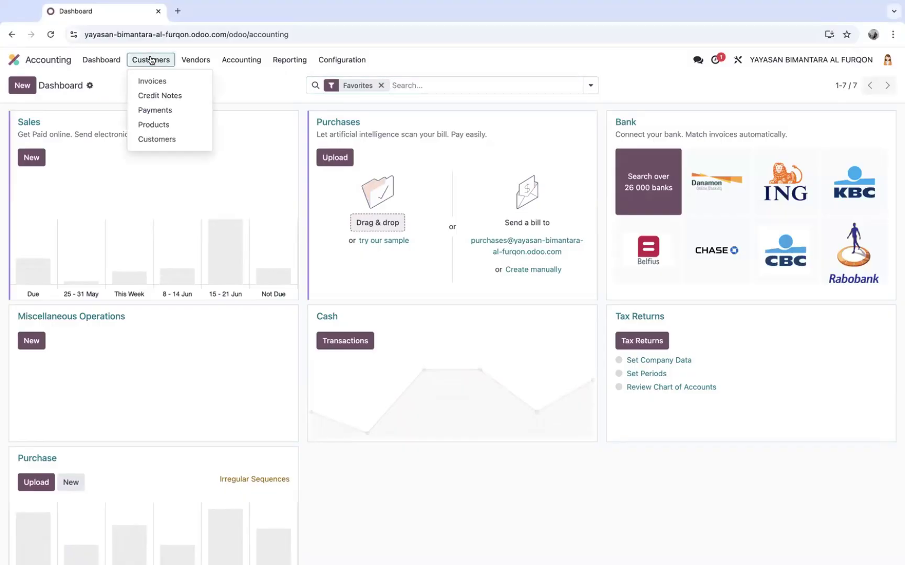
{"action": "left_click", "coordinate": [157, 139]}
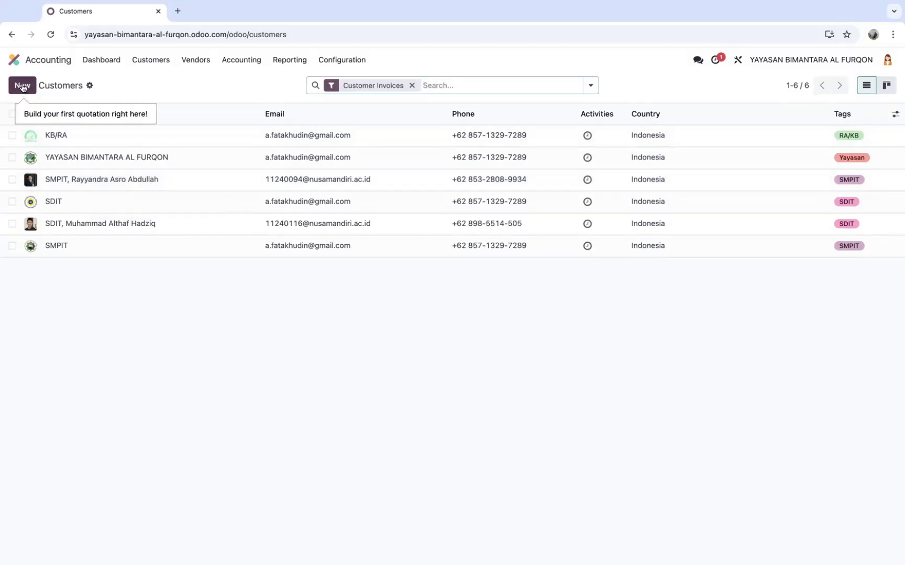
{"action": "left_click", "coordinate": [21, 85]}
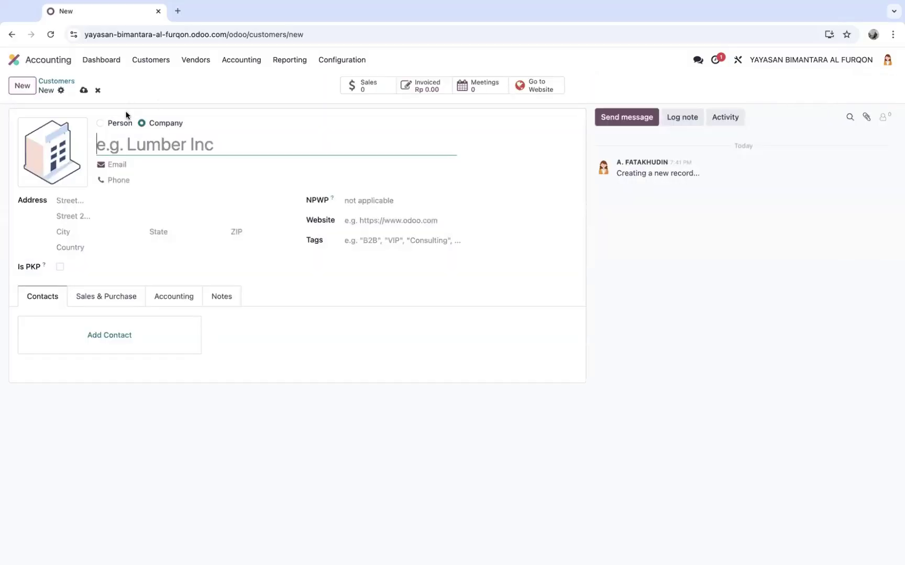
Make the new customer a person and enter their full name
{"action": "left_click", "coordinate": [99, 123]}
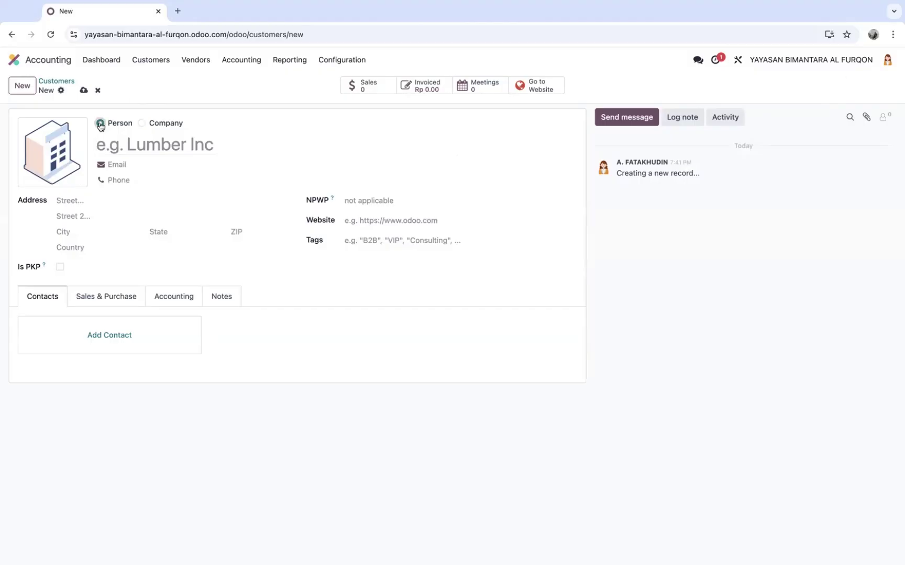
{"action": "left_click", "coordinate": [130, 145]}
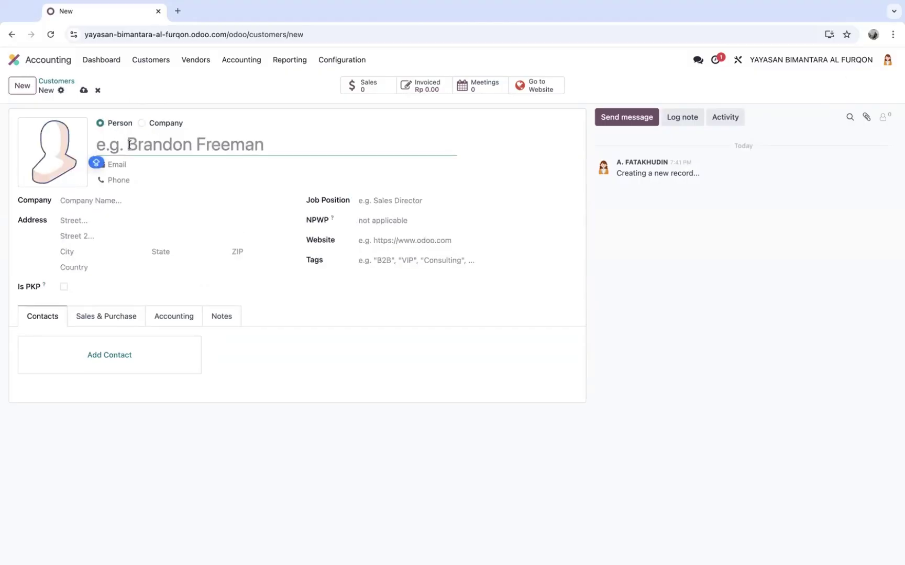
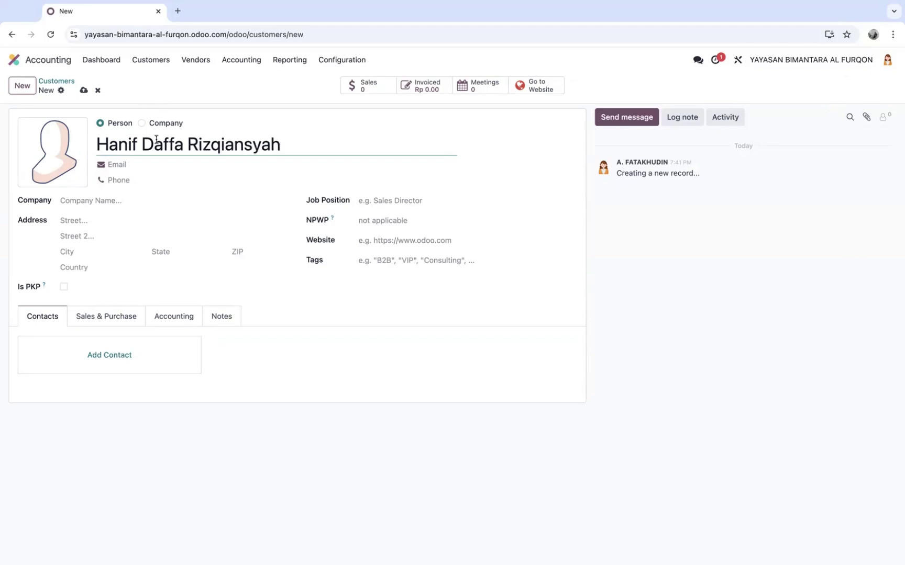
Fill in the customer's e-mail address and phone number
{"action": "left_click", "coordinate": [149, 166]}
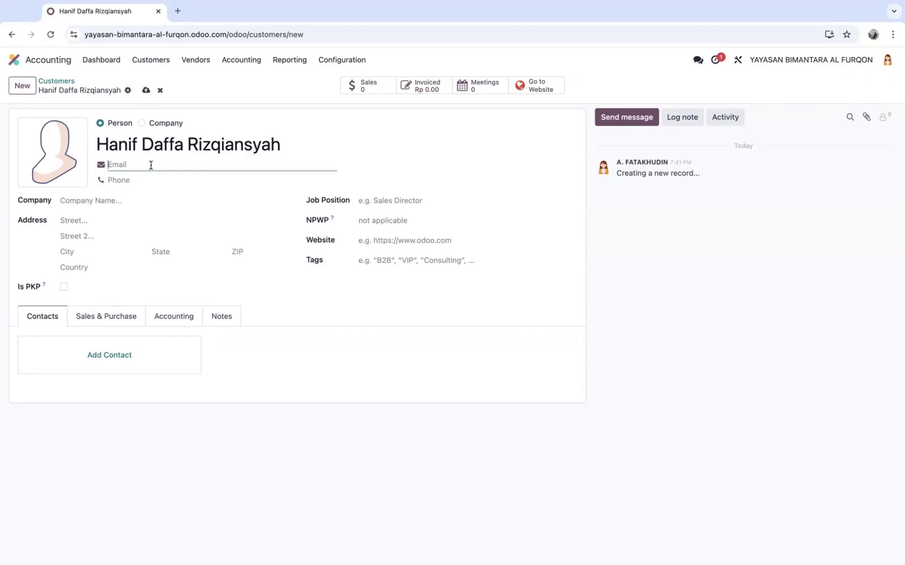
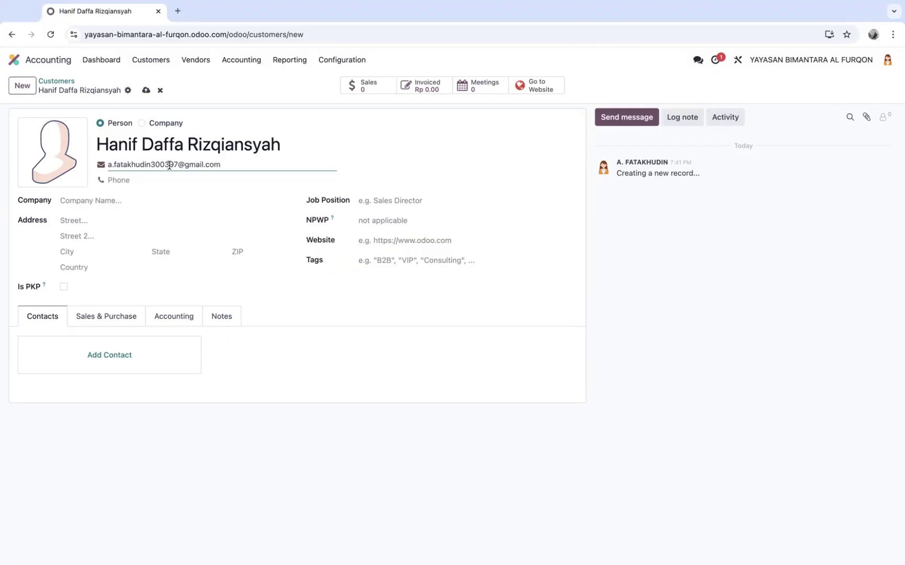
{"action": "left_click", "coordinate": [137, 179]}
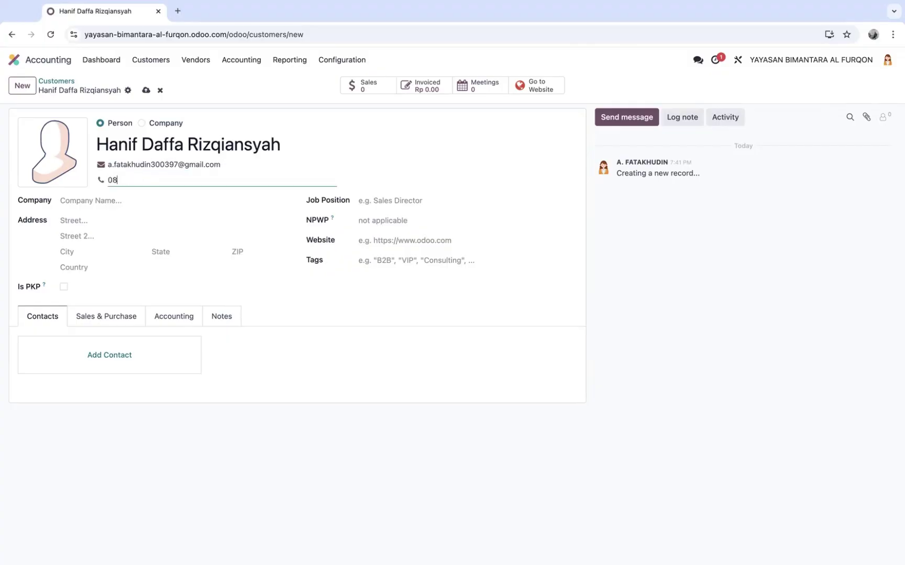
{"action": "left_click", "coordinate": [132, 202]}
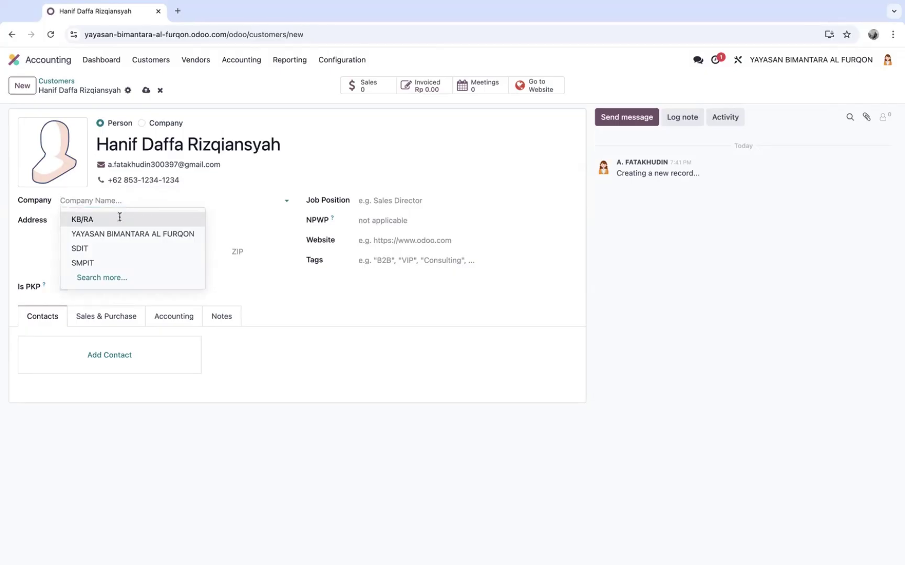
Assign the customer to the KB/RA company
{"action": "left_click", "coordinate": [122, 219]}
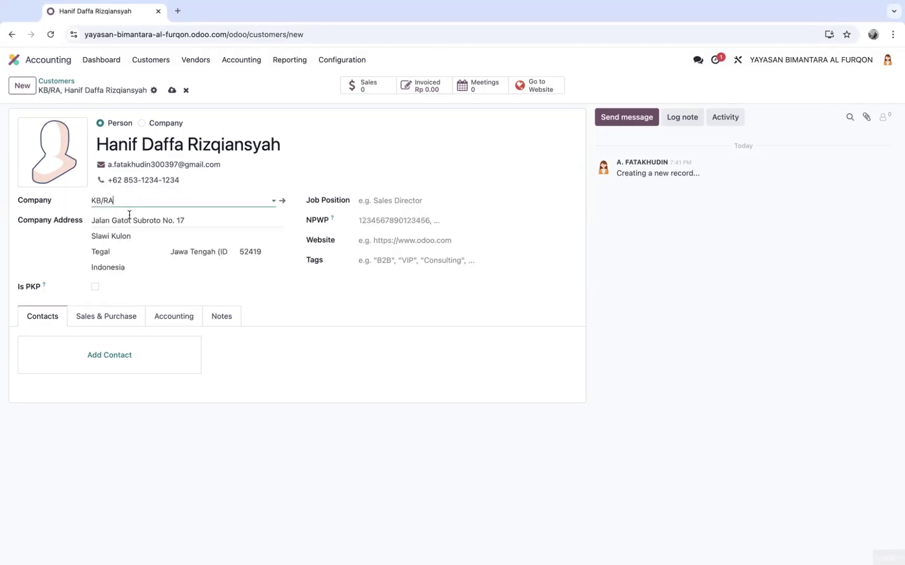
{"action": "left_click", "coordinate": [172, 201]}
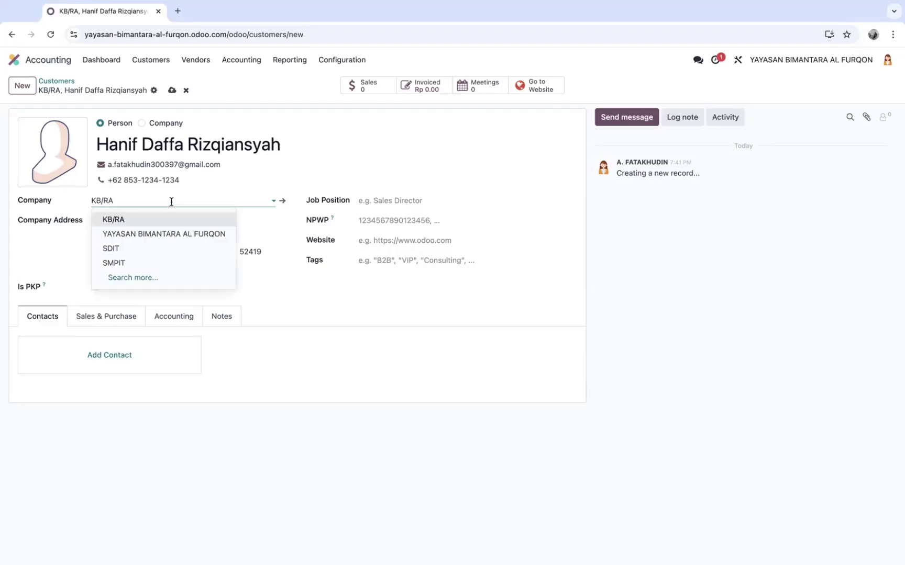
{"action": "left_click", "coordinate": [145, 279]}
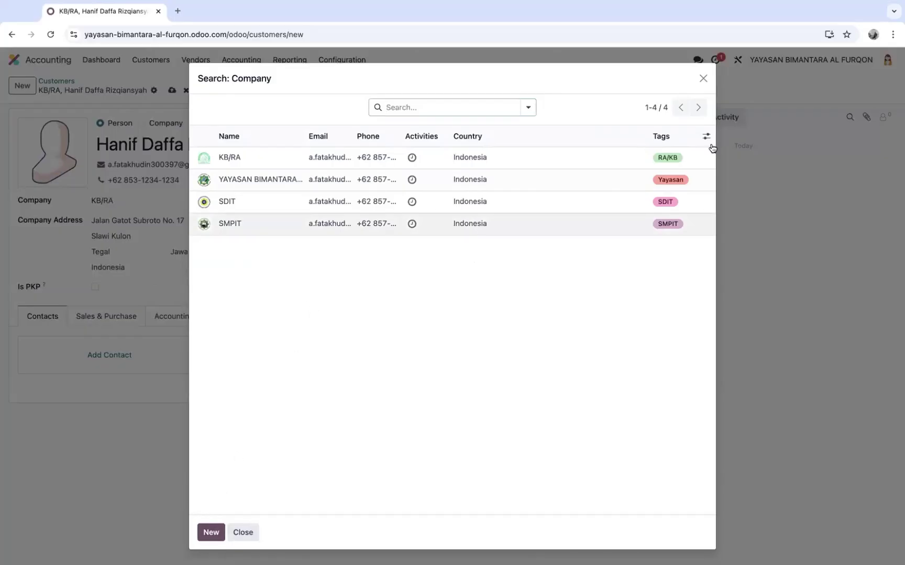
{"action": "left_click", "coordinate": [702, 79]}
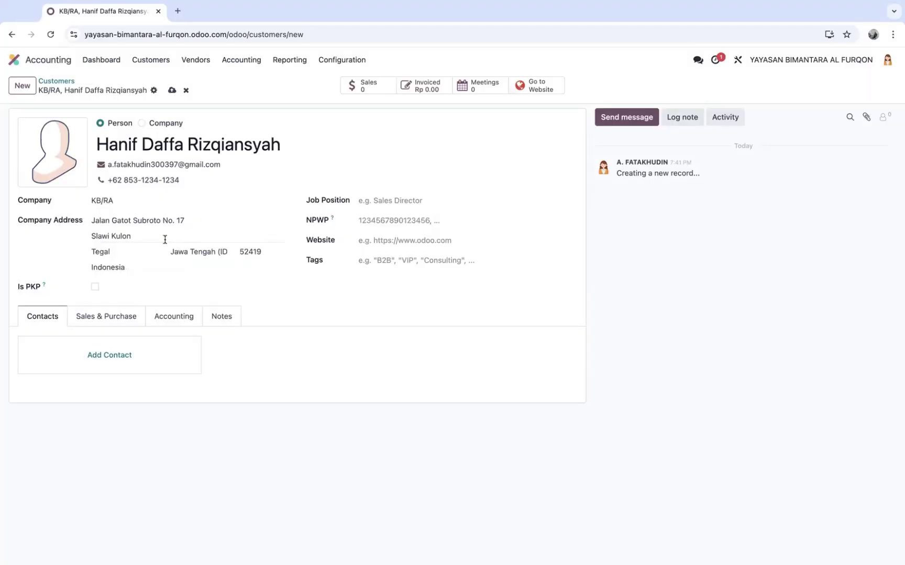
Set the job position to Siswa and tag the customer RA/KB
{"action": "left_click", "coordinate": [400, 199]}
{"action": "type", "text": "Siswa"}
{"action": "left_click", "coordinate": [404, 258]}
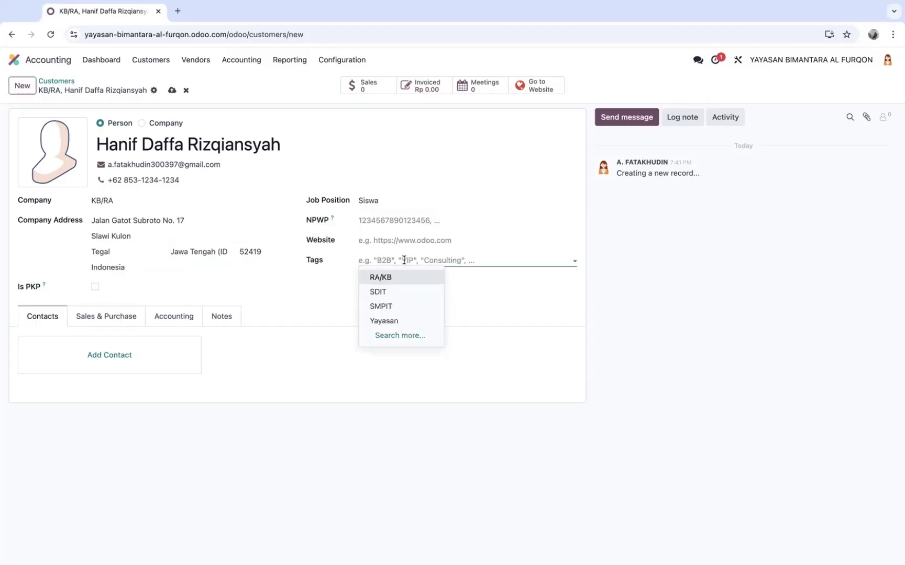
{"action": "left_click", "coordinate": [398, 277]}
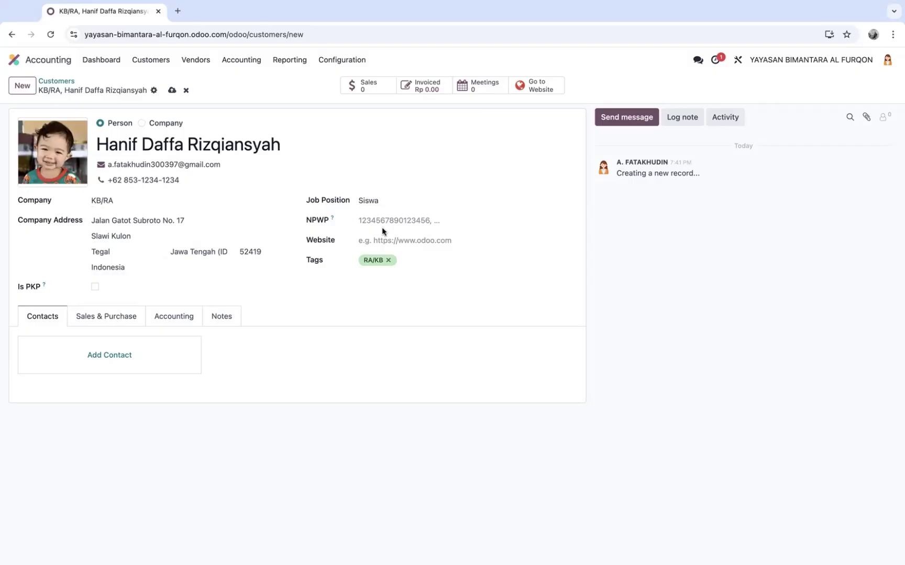
Save the KB/RA student contact and view the seven customers sorted by name
{"action": "left_click", "coordinate": [171, 91]}
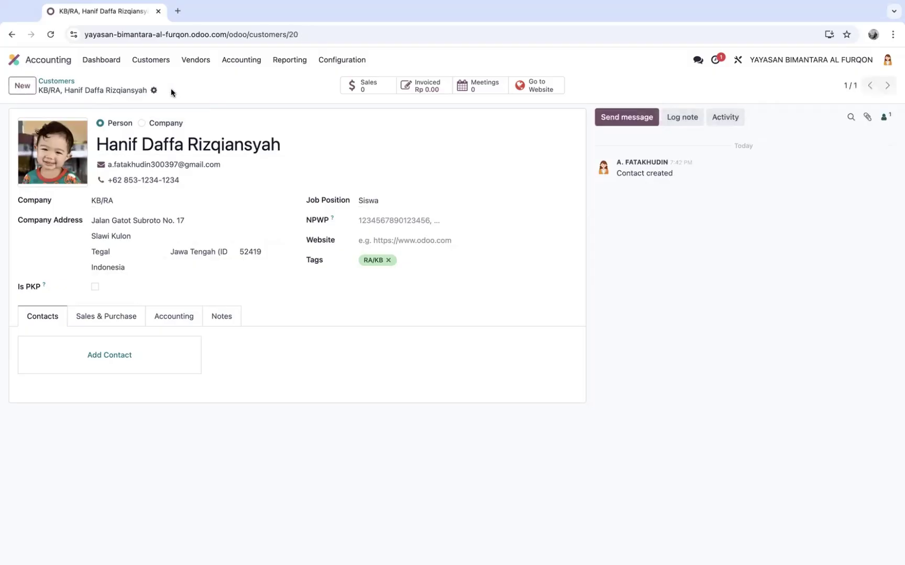
{"action": "left_click", "coordinate": [56, 81]}
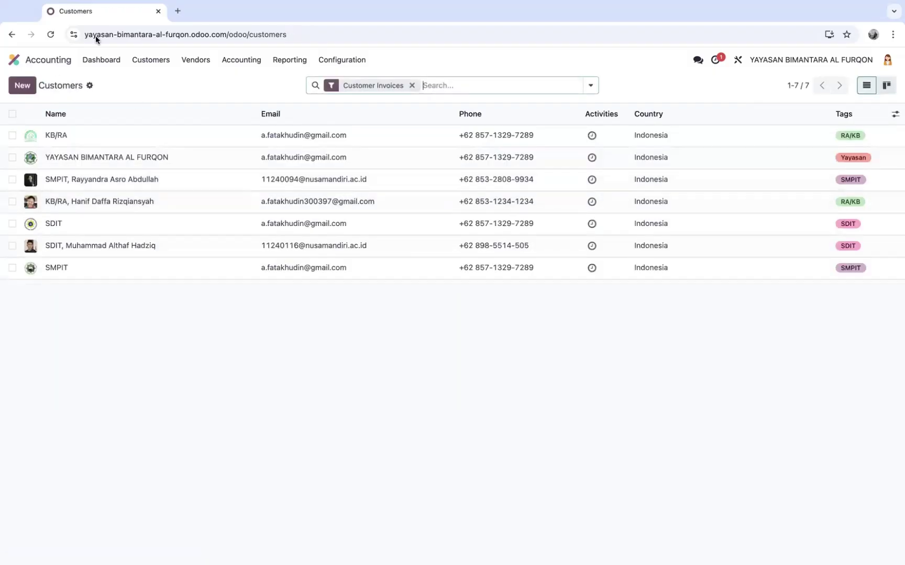
{"action": "left_click", "coordinate": [85, 114]}
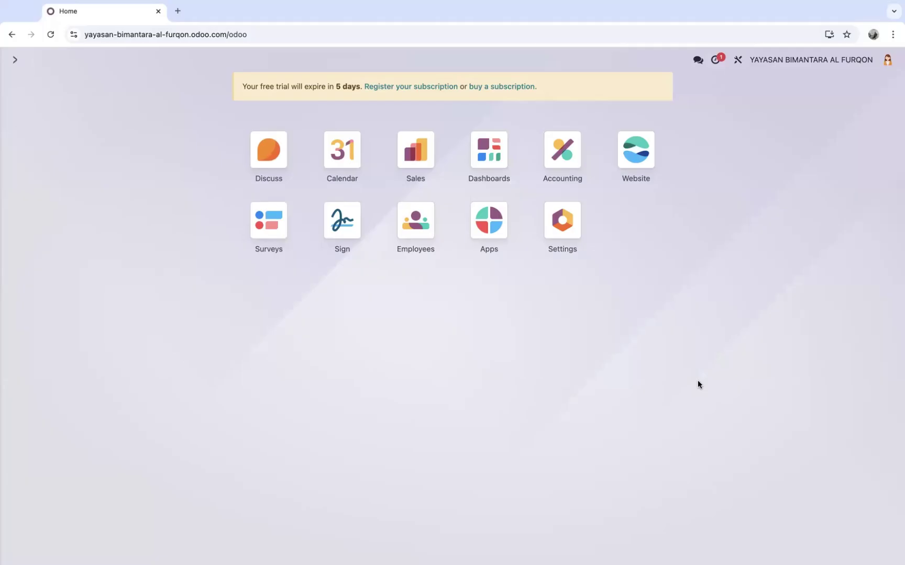
Start a new Sales quotation for the new KB/RA student customer
{"action": "left_click", "coordinate": [415, 155]}
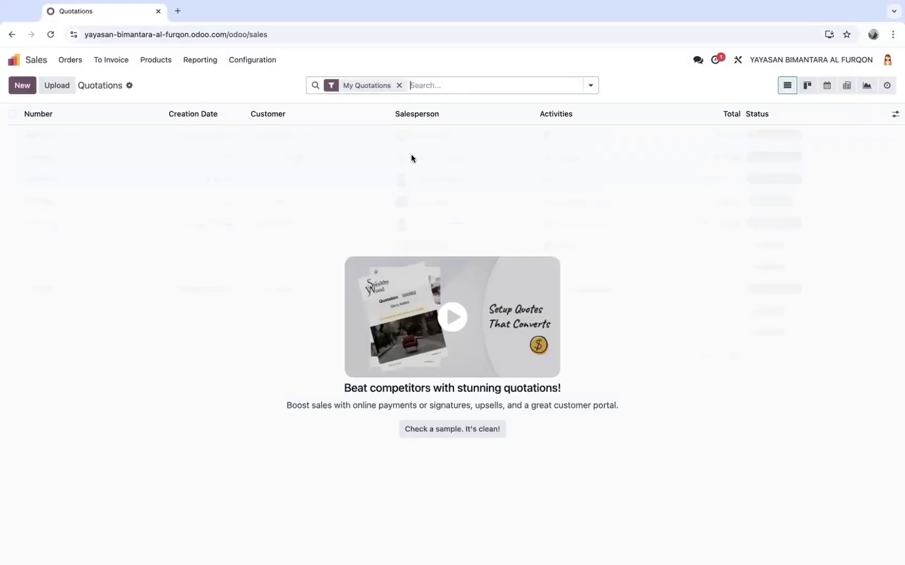
{"action": "left_click", "coordinate": [22, 86]}
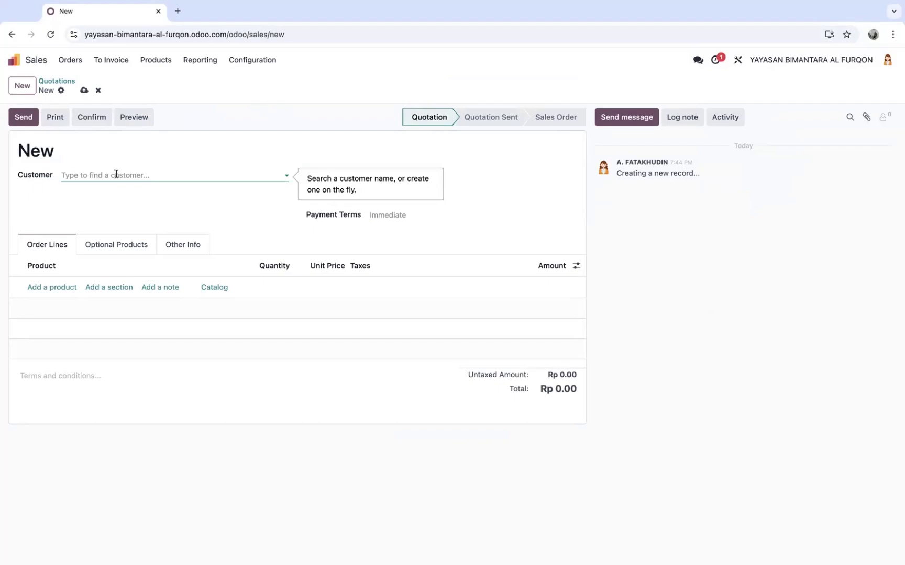
{"action": "left_click", "coordinate": [116, 175]}
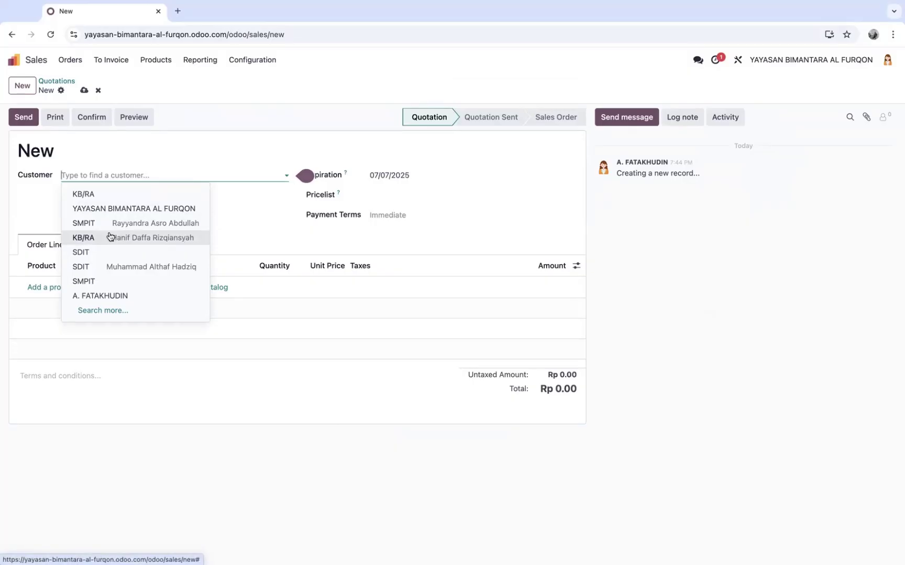
{"action": "left_click", "coordinate": [182, 238]}
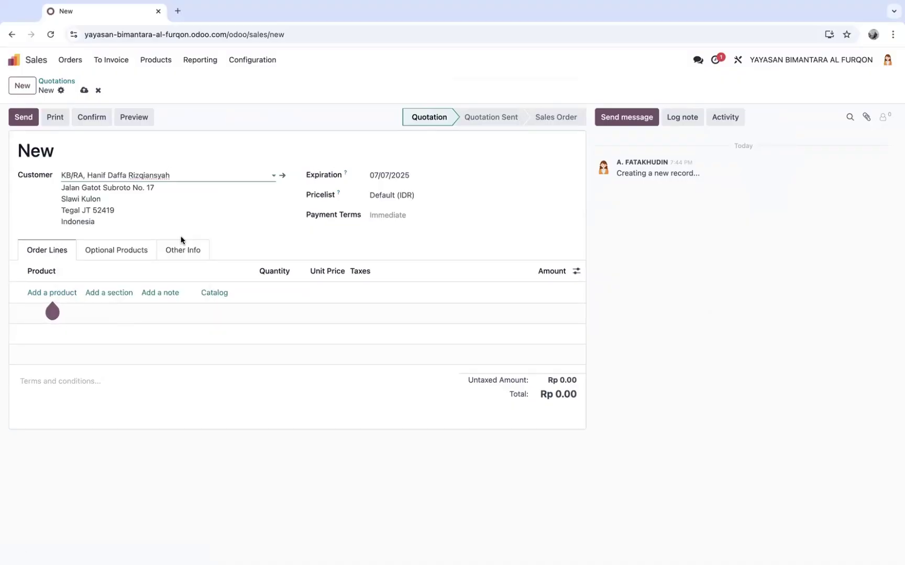
Add a [KB/RA] Pembayaran SPP KB/RA product line, totalling Rp 400,000.00
{"action": "left_click", "coordinate": [53, 292]}
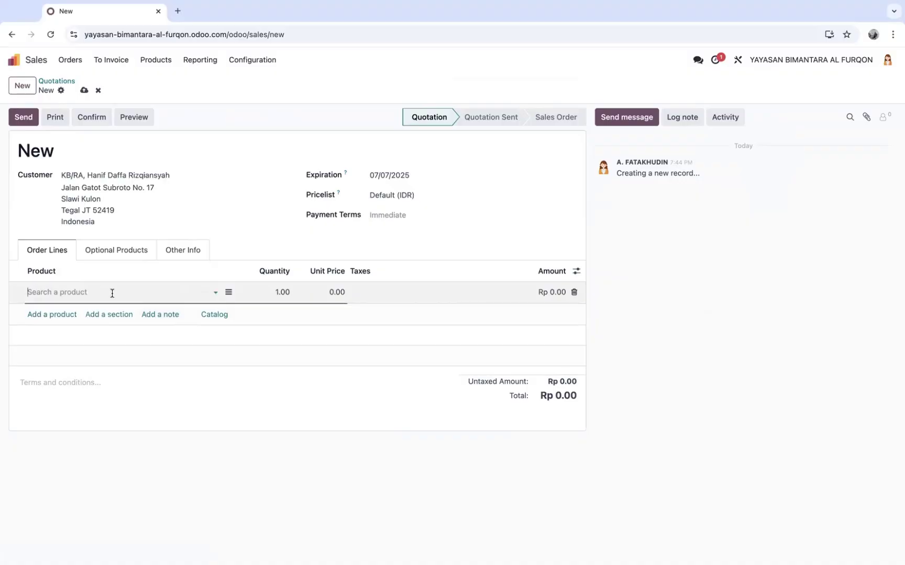
{"action": "left_click", "coordinate": [110, 293]}
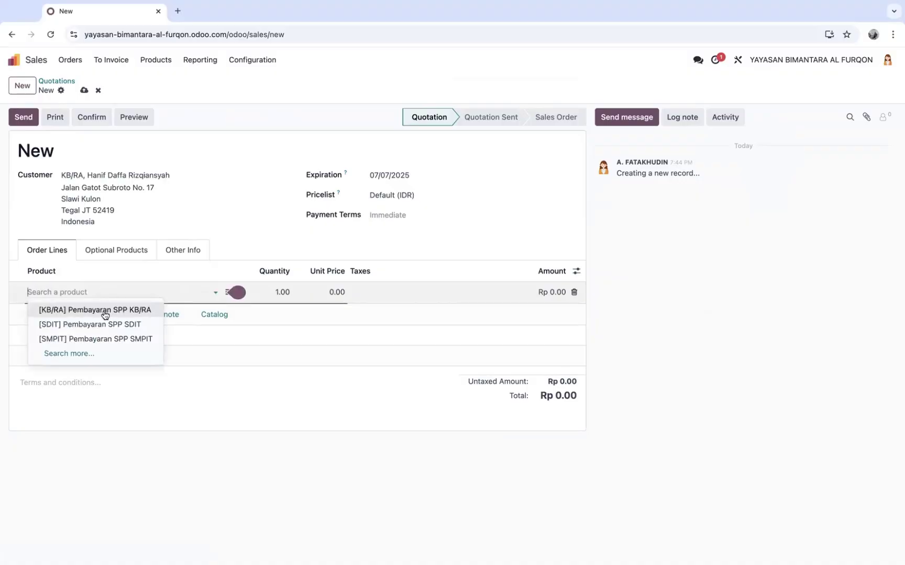
{"action": "left_click", "coordinate": [101, 312]}
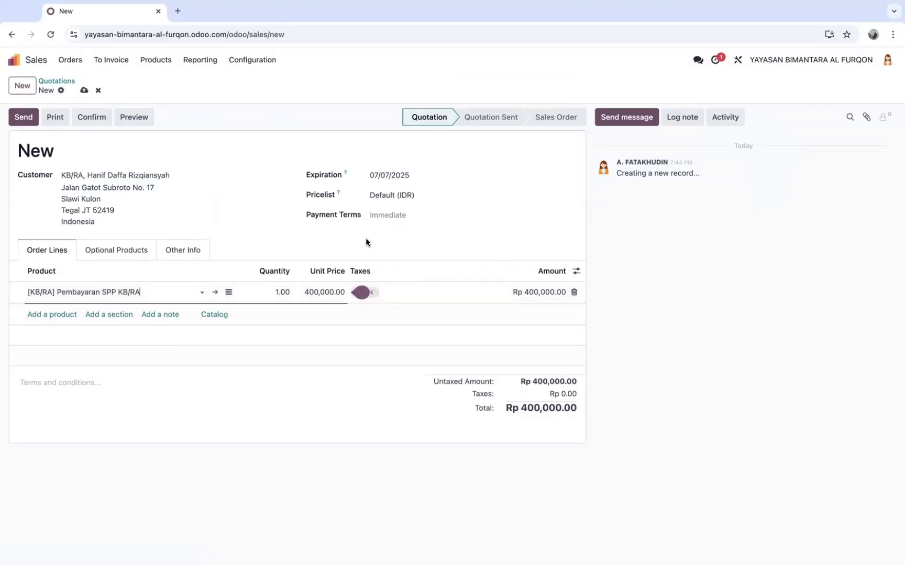
Add the note line 'Tagihan Pembayaran SPP Bulan Juli 2025' below the product
{"action": "left_click", "coordinate": [169, 316]}
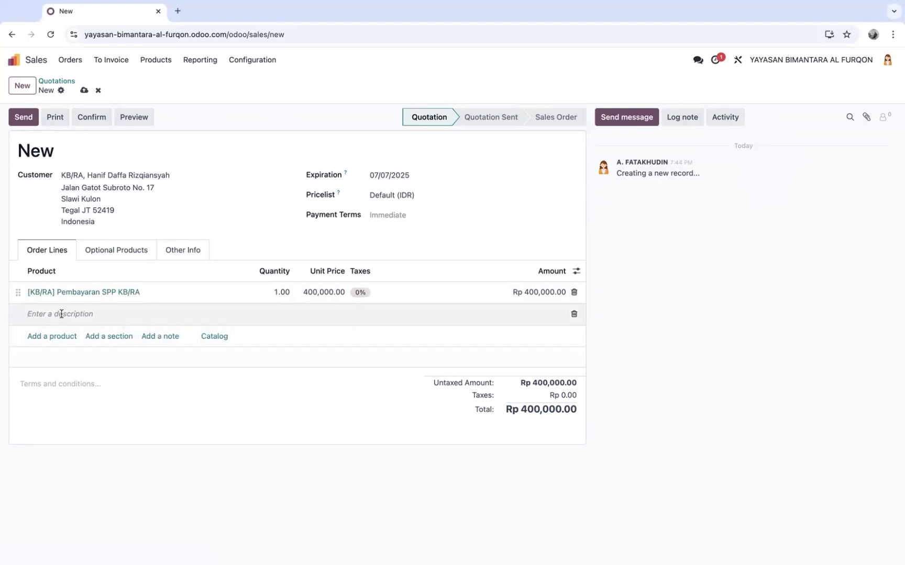
{"action": "type", "text": "Tagihan Pembayaran SPP Bulan"}
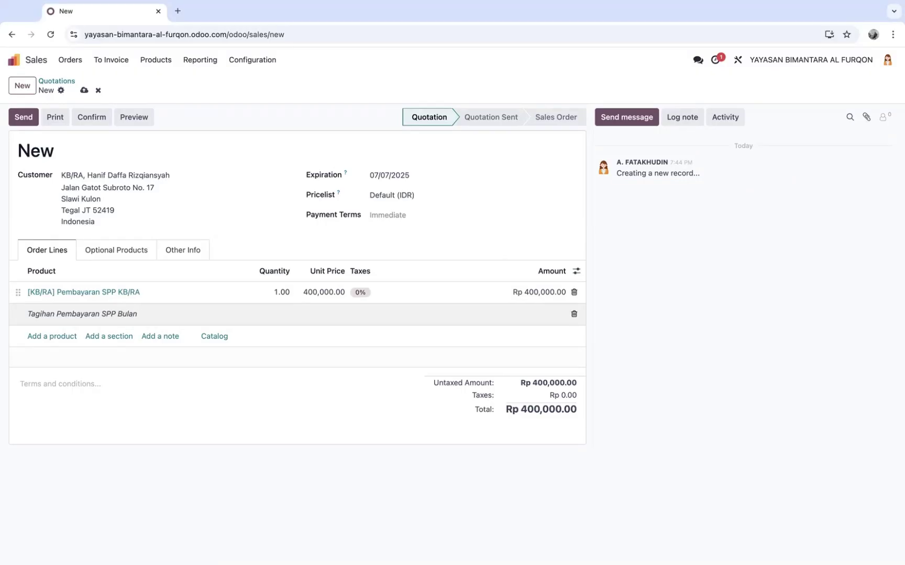
{"action": "type", "text": "Juli 2025"}
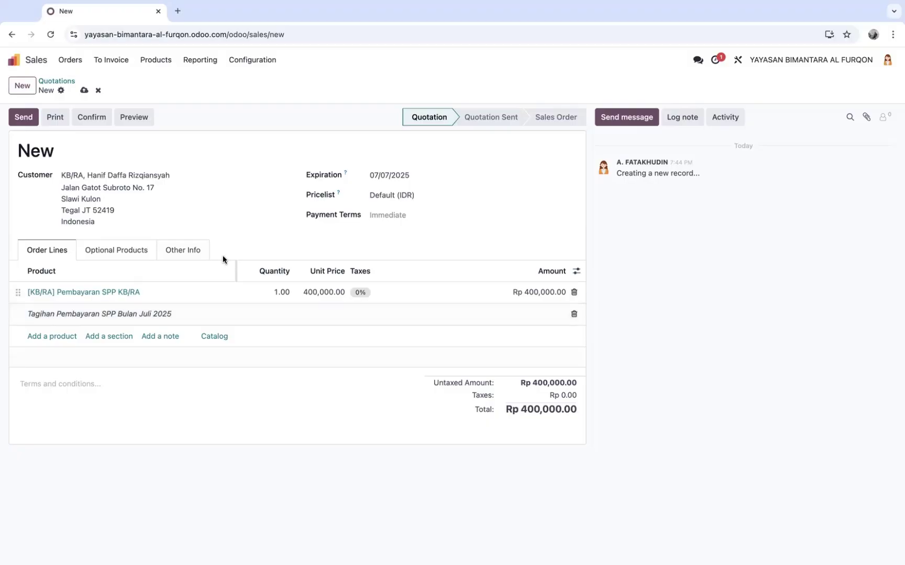
Set the expiration date to 10 July 2025 and confirm the quotation as sales order S00008
{"action": "left_click", "coordinate": [436, 177]}
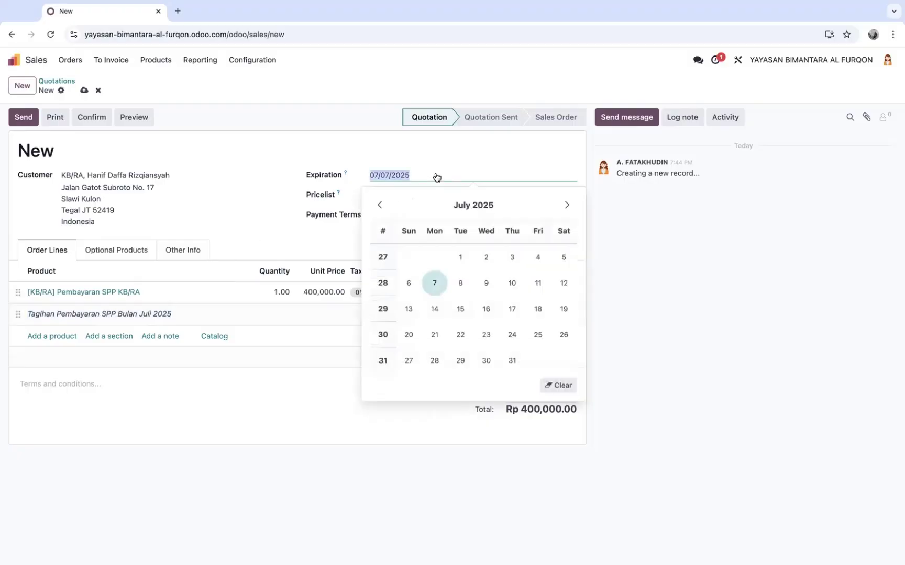
{"action": "left_click", "coordinate": [511, 285]}
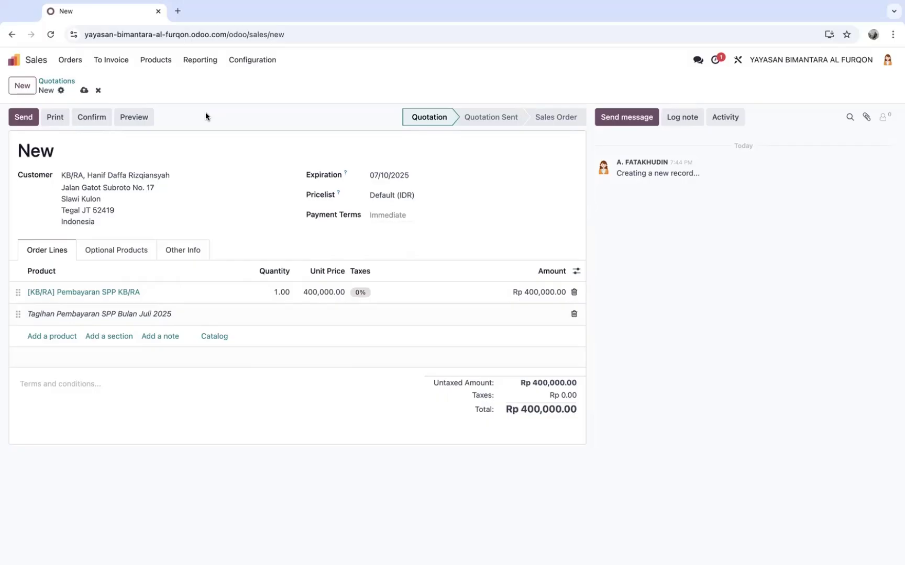
{"action": "left_click", "coordinate": [91, 118]}
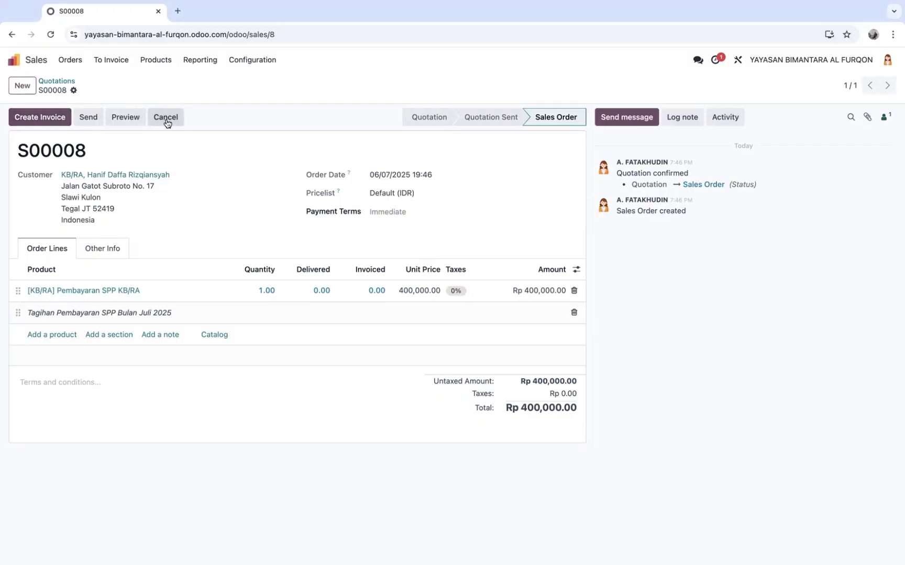
Create a Regular draft invoice INV/2025/00001 for Rp 400,000.00 from S00008
{"action": "left_click", "coordinate": [46, 117]}
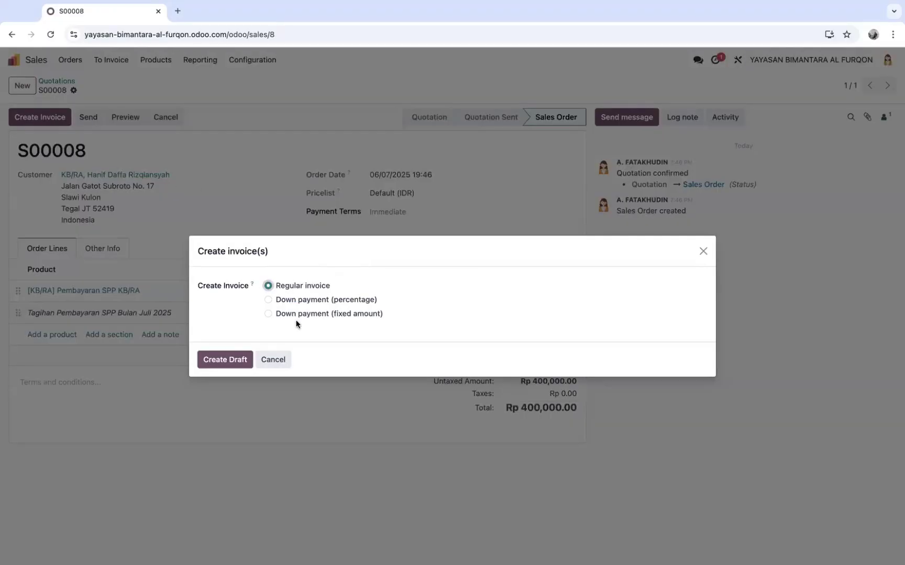
{"action": "left_click", "coordinate": [224, 359]}
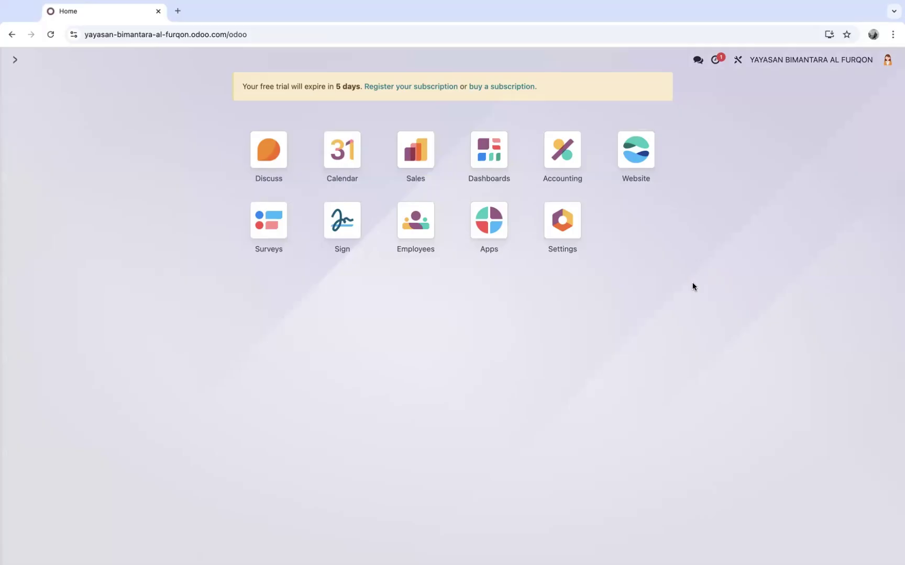
Open S00008's invoice INV/2025/00001 from Sales, post it, and return to the home grid
{"action": "left_click", "coordinate": [418, 165]}
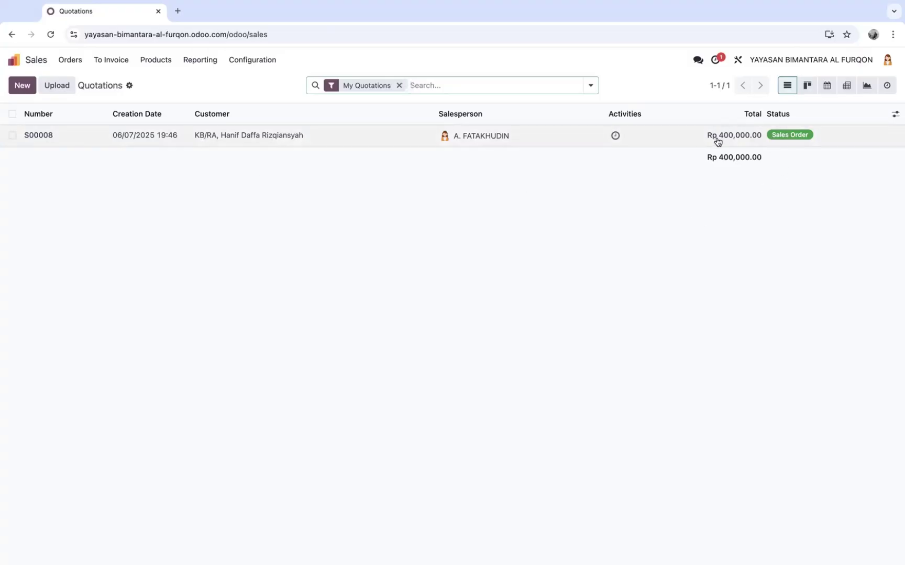
{"action": "left_click", "coordinate": [277, 141]}
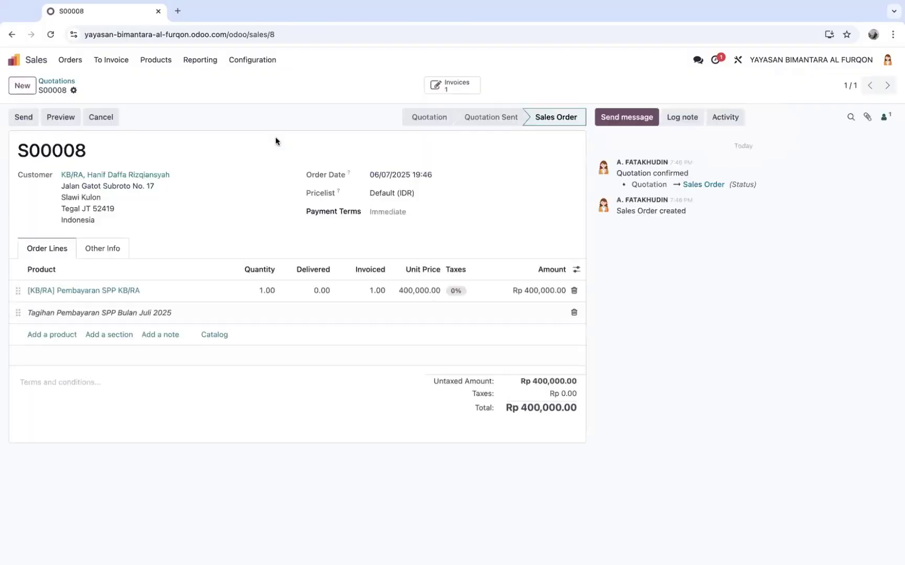
{"action": "left_click", "coordinate": [467, 88]}
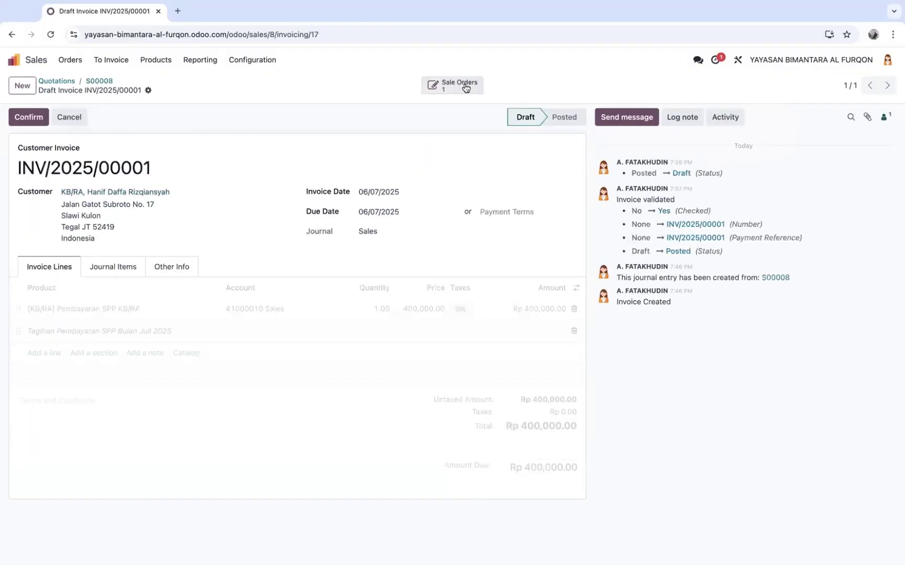
{"action": "left_click", "coordinate": [29, 118]}
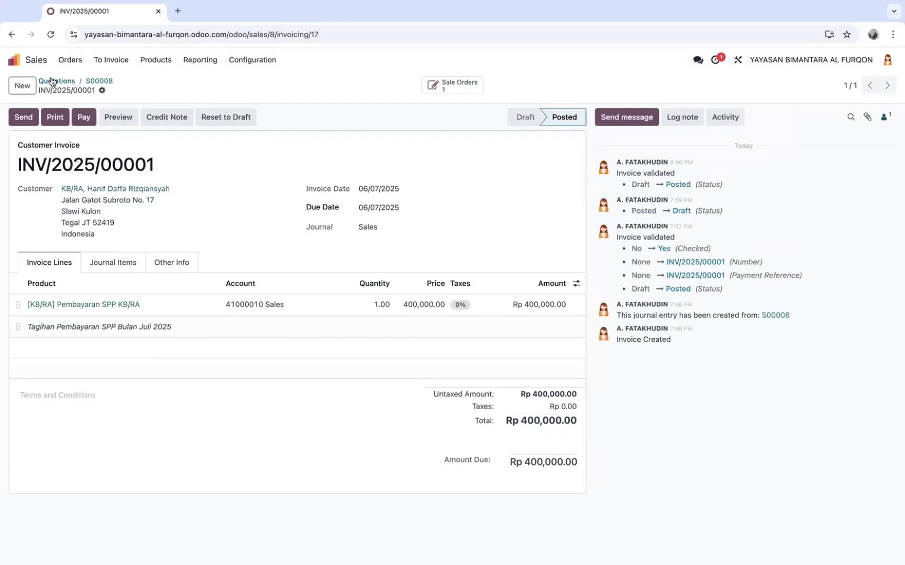
{"action": "left_click", "coordinate": [38, 61]}
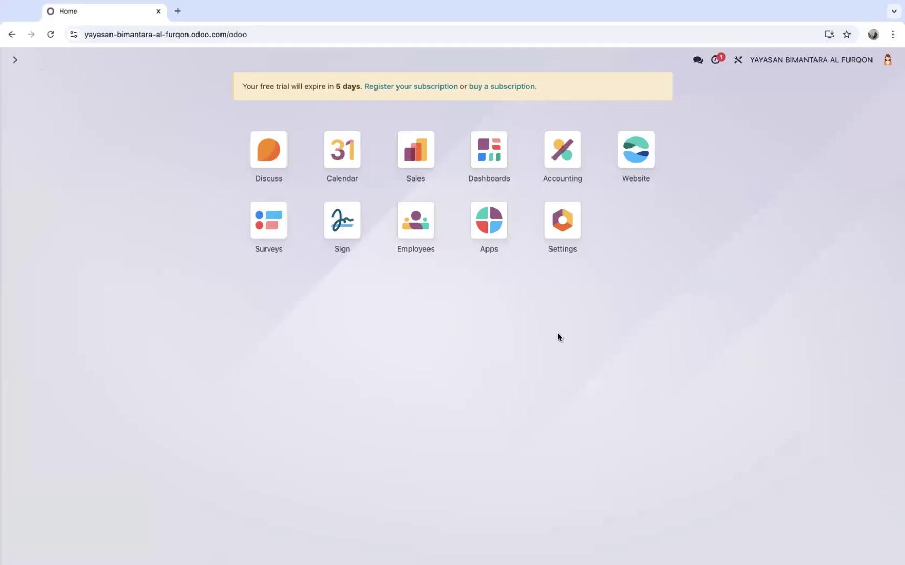
Go to Settings and open Manage Users to list the three internal users
{"action": "left_click", "coordinate": [561, 226]}
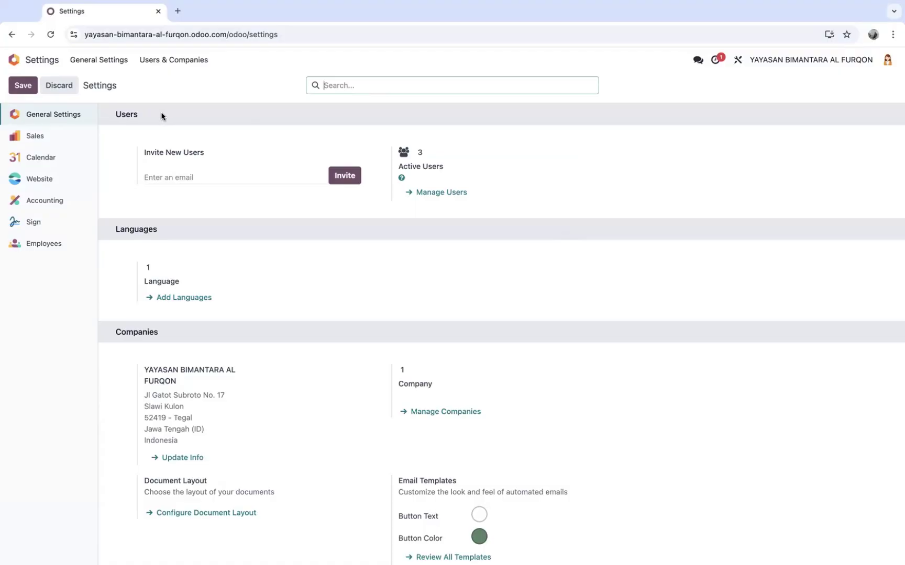
{"action": "left_click", "coordinate": [431, 194]}
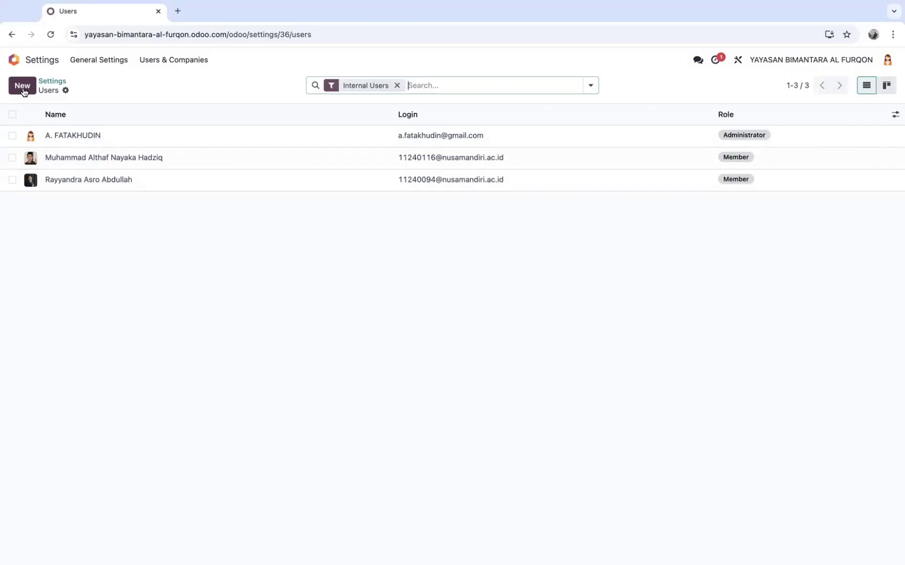
Duplicate an existing Member user and open the copied record
{"action": "left_click", "coordinate": [12, 180]}
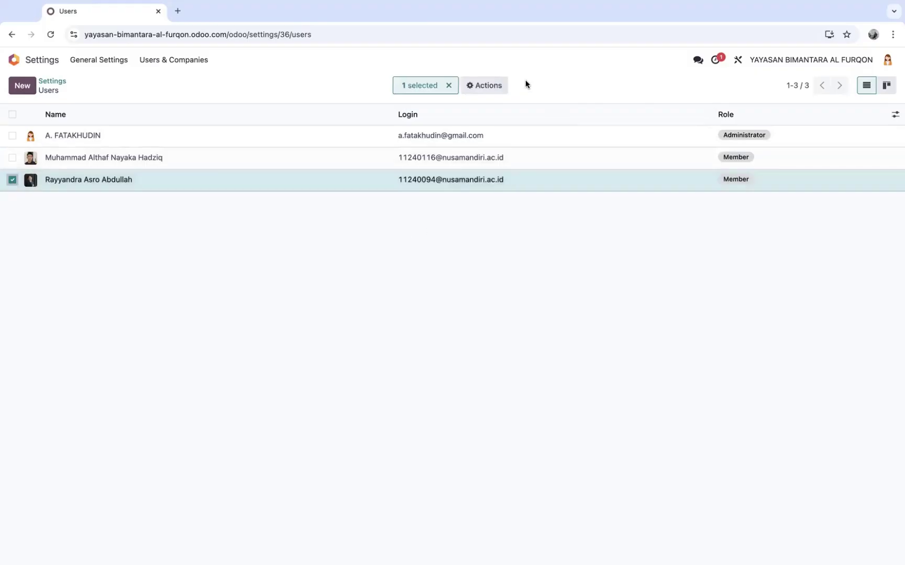
{"action": "left_click", "coordinate": [492, 87]}
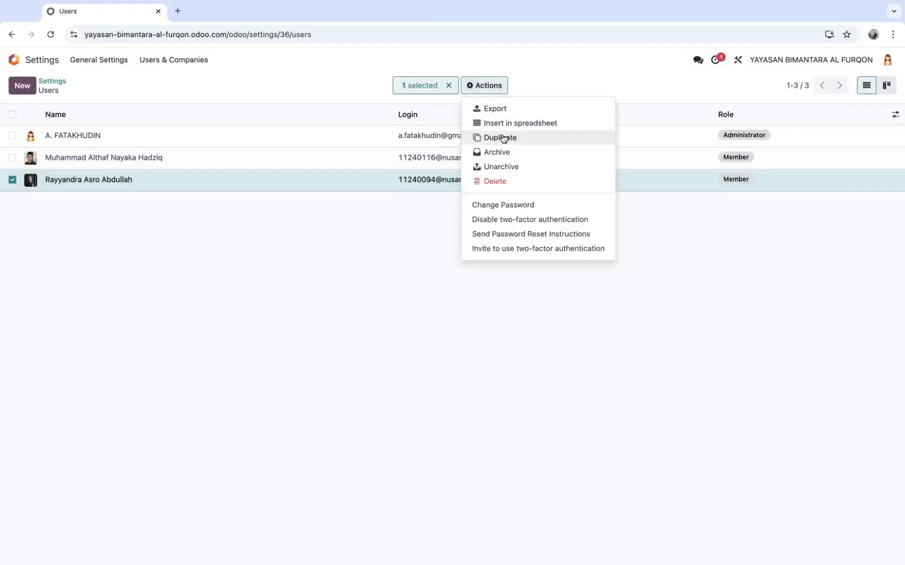
{"action": "left_click", "coordinate": [500, 138]}
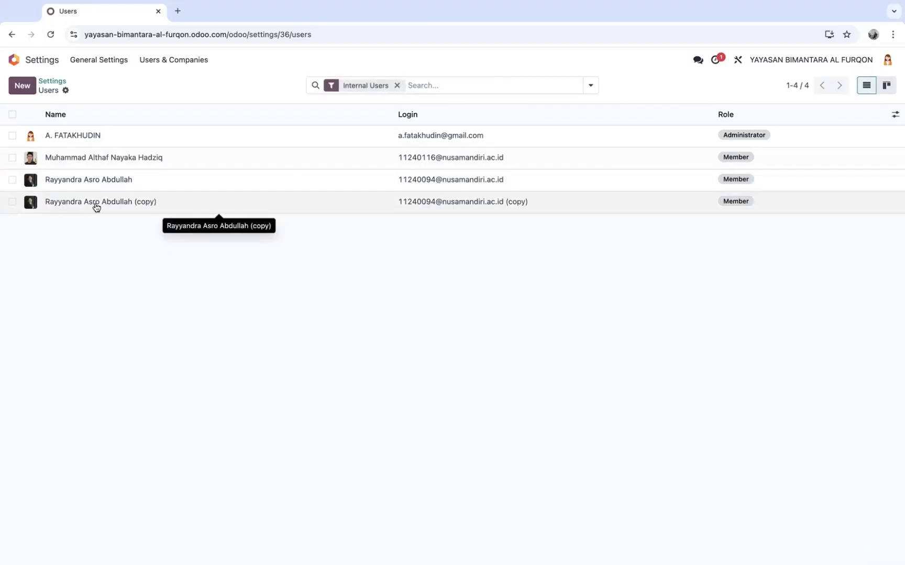
{"action": "left_click", "coordinate": [92, 207]}
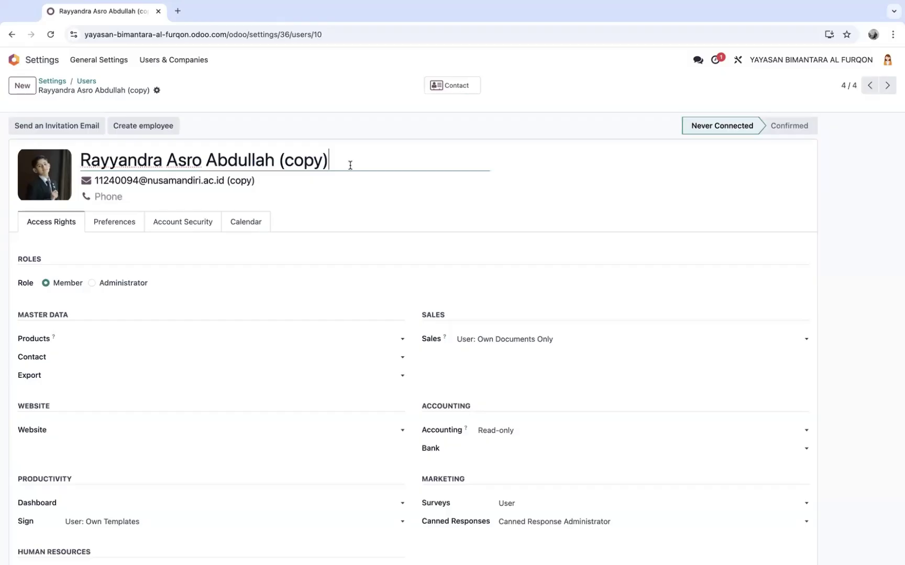
Replace the copied name and email with the new user's full name and email address
{"action": "left_click_drag", "start_coordinate": [364, 161], "coordinate": [70, 152]}
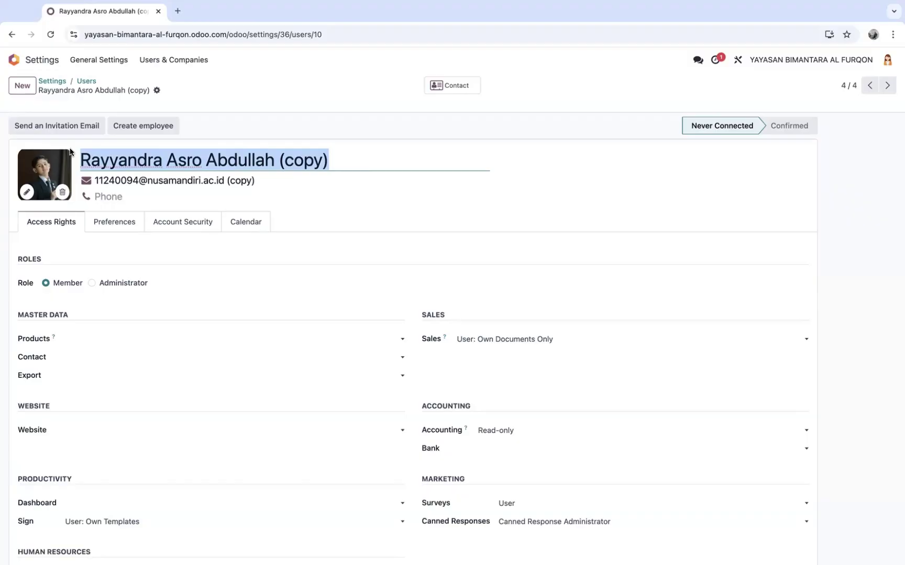
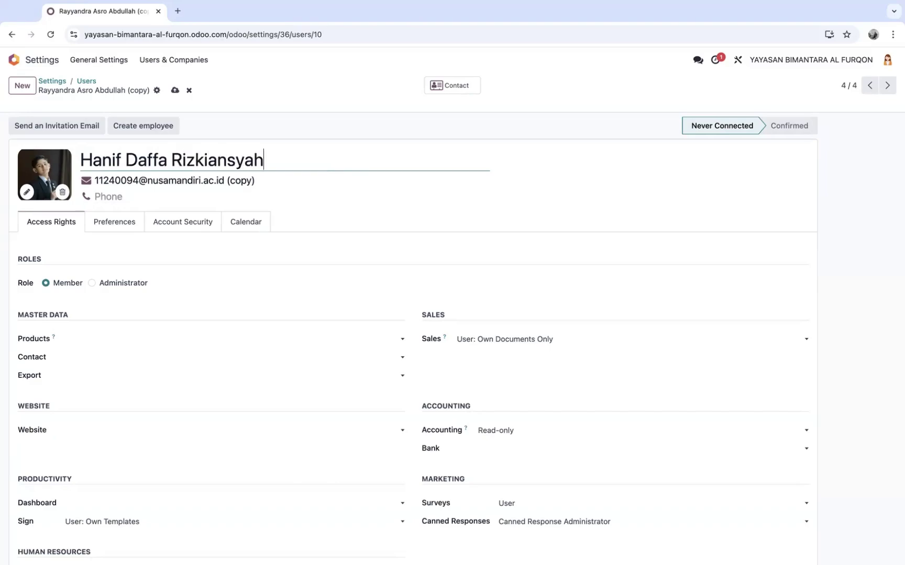
{"action": "left_click", "coordinate": [168, 180]}
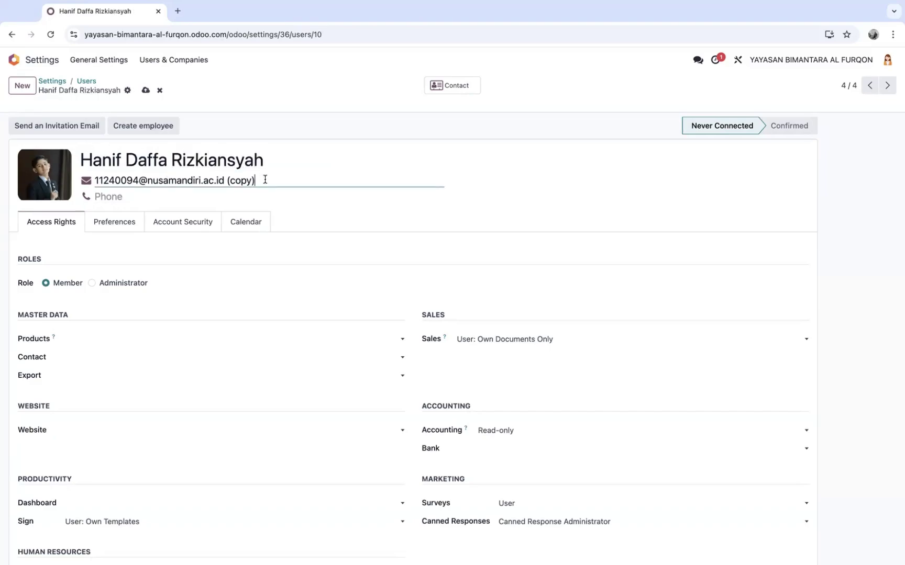
{"action": "left_click_drag", "start_coordinate": [264, 181], "coordinate": [89, 180]}
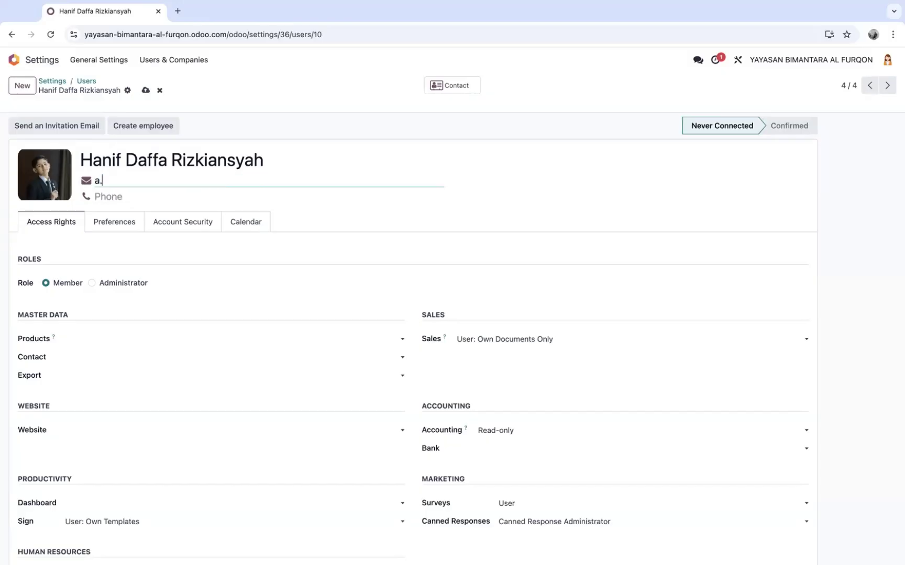
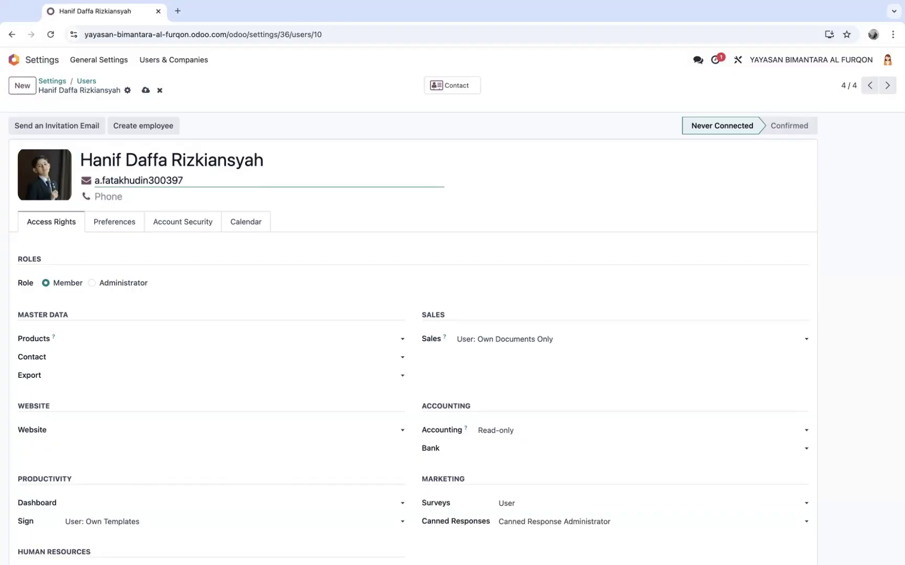
Enter the new user's phone number and review the access rights
{"action": "left_click", "coordinate": [111, 201]}
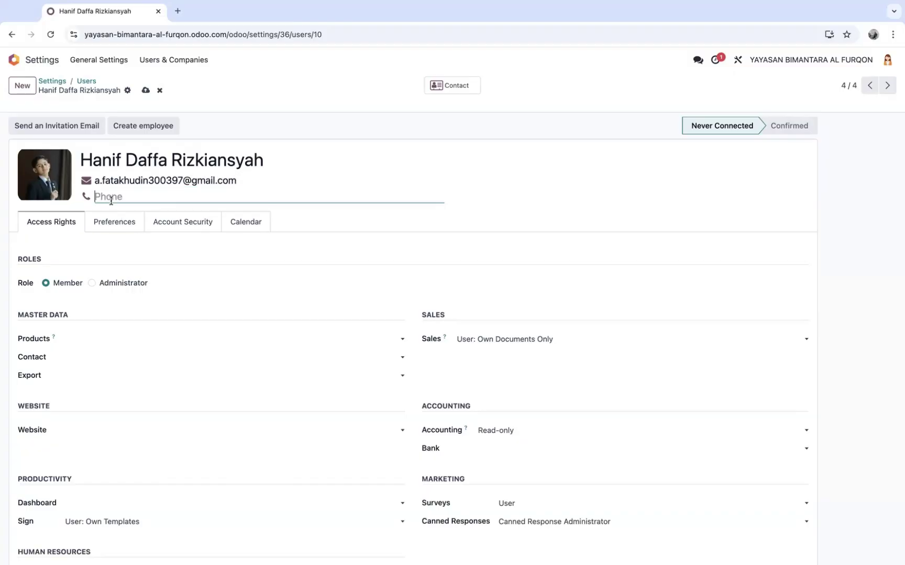
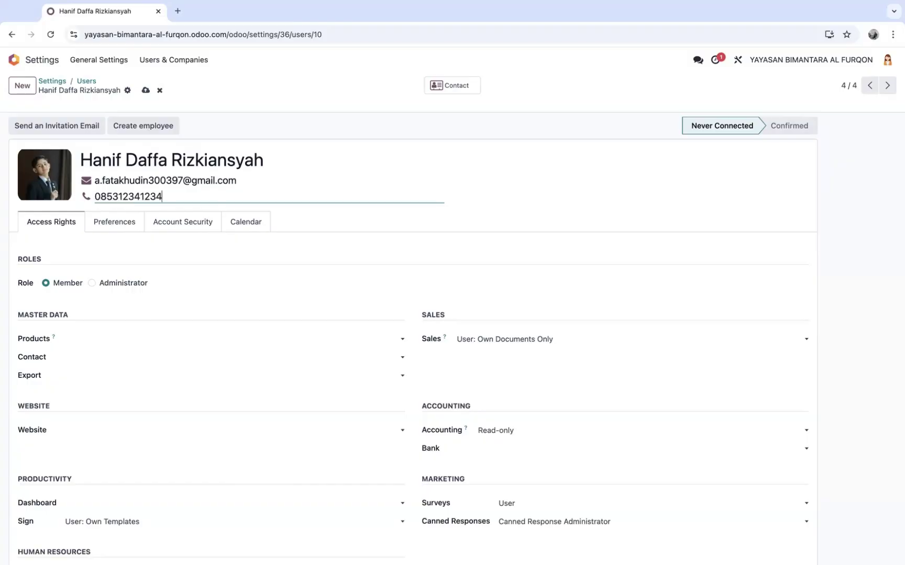
{"action": "mouse_move", "coordinate": [45, 184]}
{"action": "scroll", "coordinate": [608, 370], "scroll_direction": "down", "scroll_amount": 2}
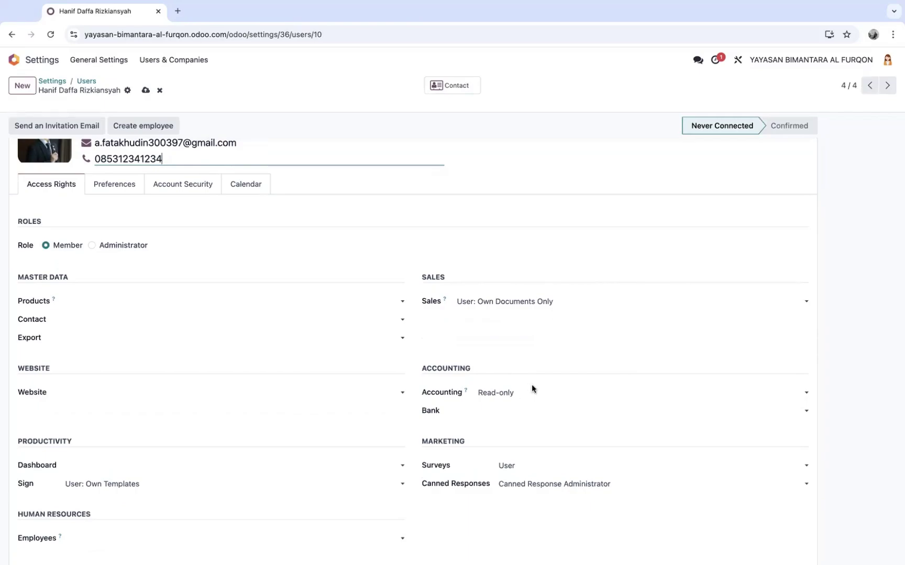
{"action": "scroll", "coordinate": [198, 340], "scroll_direction": "down", "scroll_amount": 1}
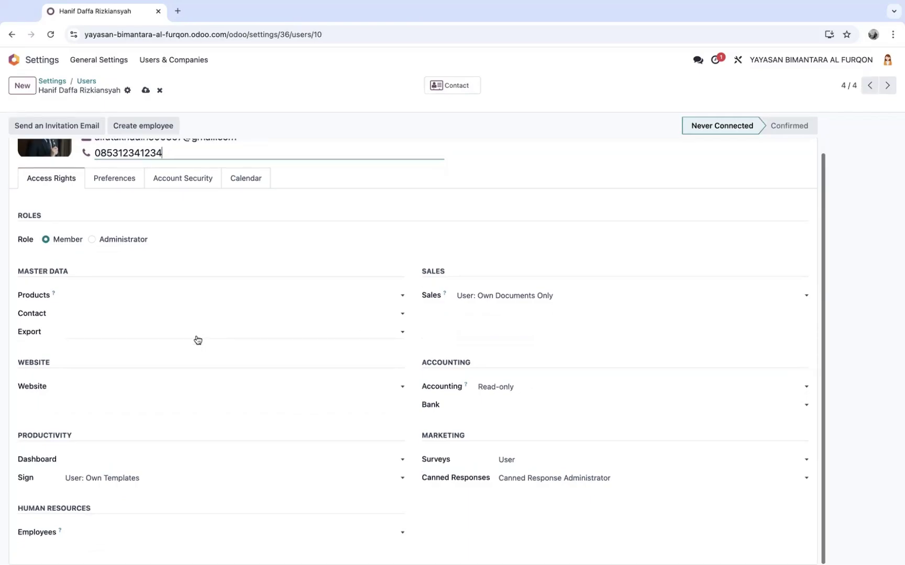
{"action": "scroll", "coordinate": [197, 340], "scroll_direction": "up", "scroll_amount": 2}
In Preferences, overwrite the copied member's name in User Roles with the new user's full name
{"action": "left_click", "coordinate": [116, 229]}
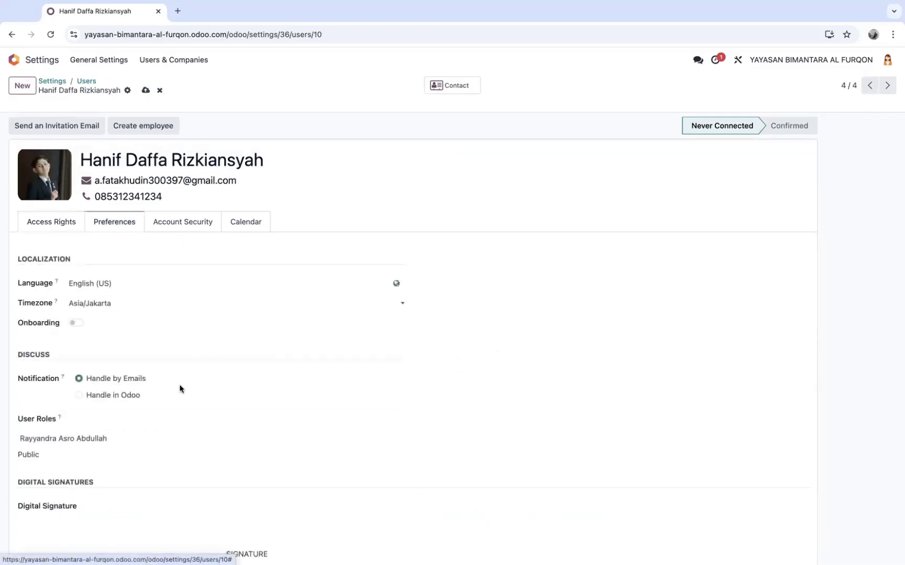
{"action": "scroll", "coordinate": [180, 389], "scroll_direction": "down", "scroll_amount": 2}
{"action": "left_click_drag", "start_coordinate": [125, 325], "coordinate": [4, 326]}
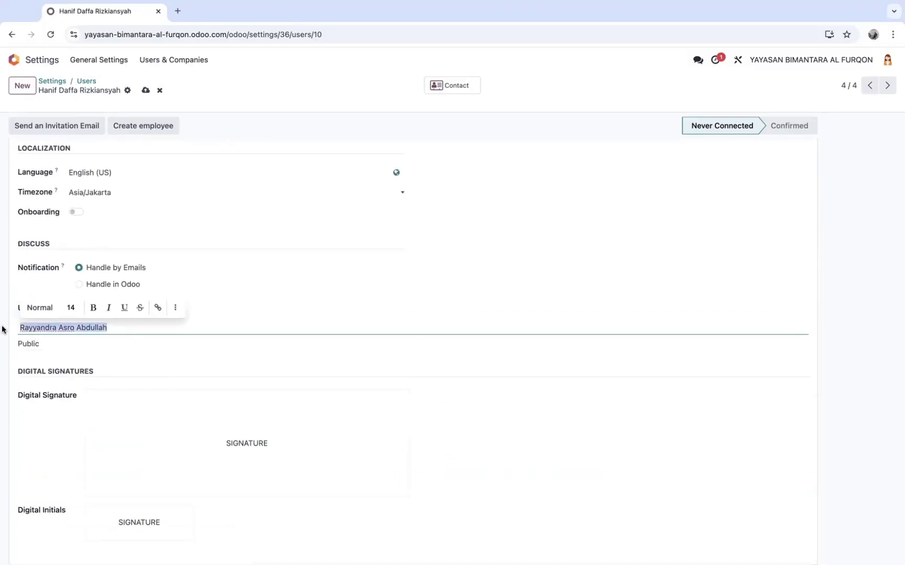
{"action": "scroll", "coordinate": [121, 272], "scroll_direction": "up", "scroll_amount": 2}
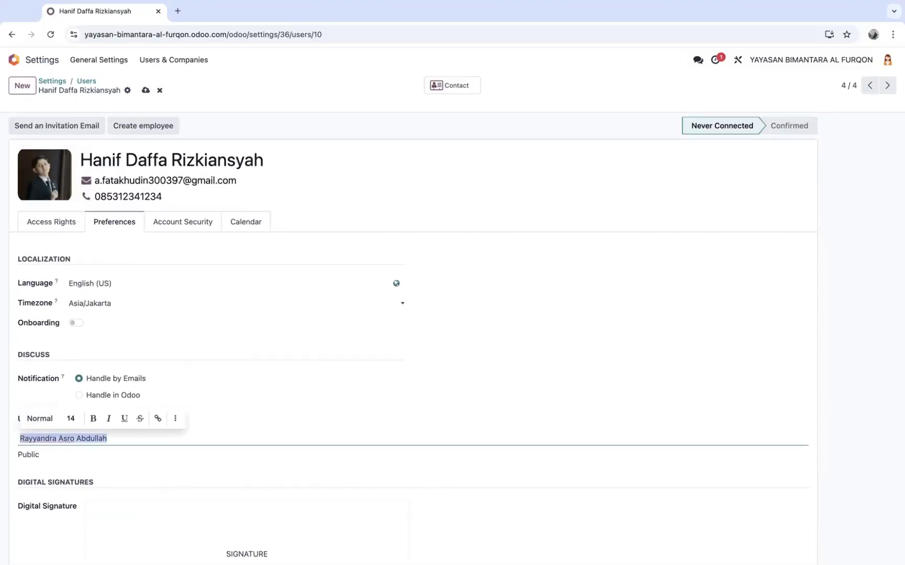
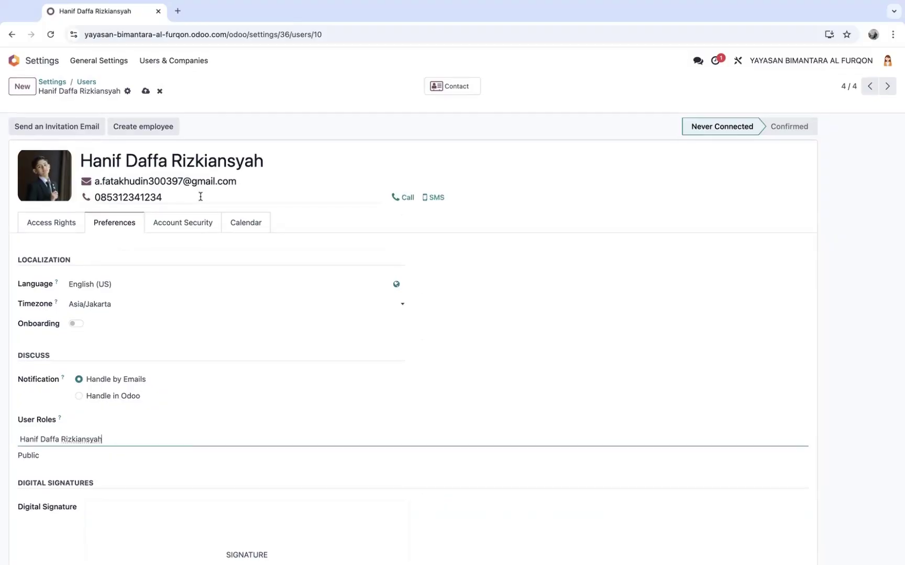
{"action": "left_click", "coordinate": [54, 228]}
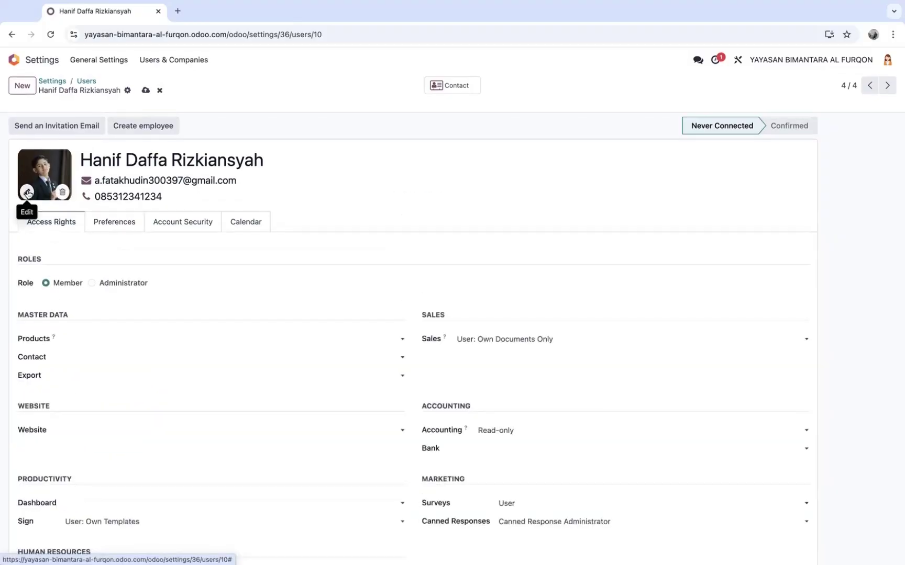
Replace the user's profile photo, save the record, and email them an Odoo invitation
{"action": "left_click", "coordinate": [28, 193]}
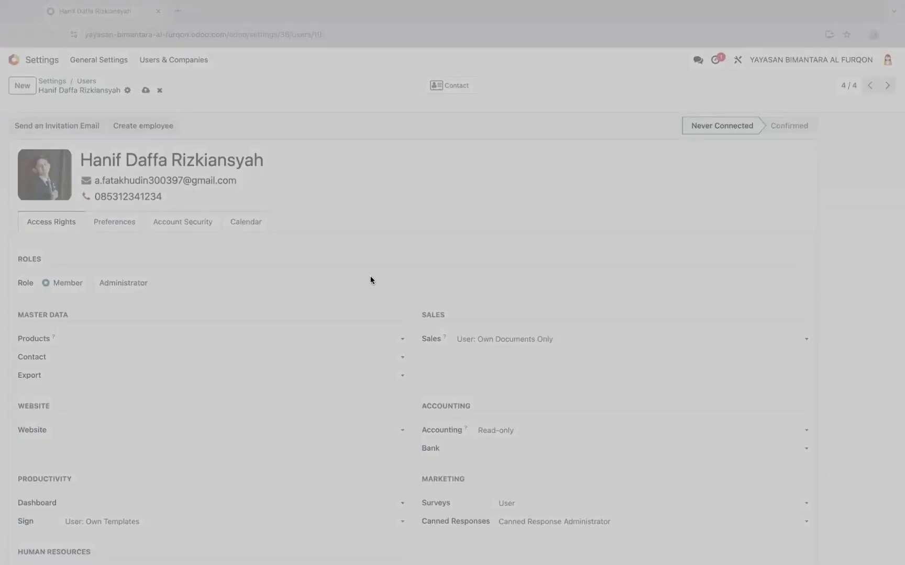
{"action": "left_click", "coordinate": [643, 410]}
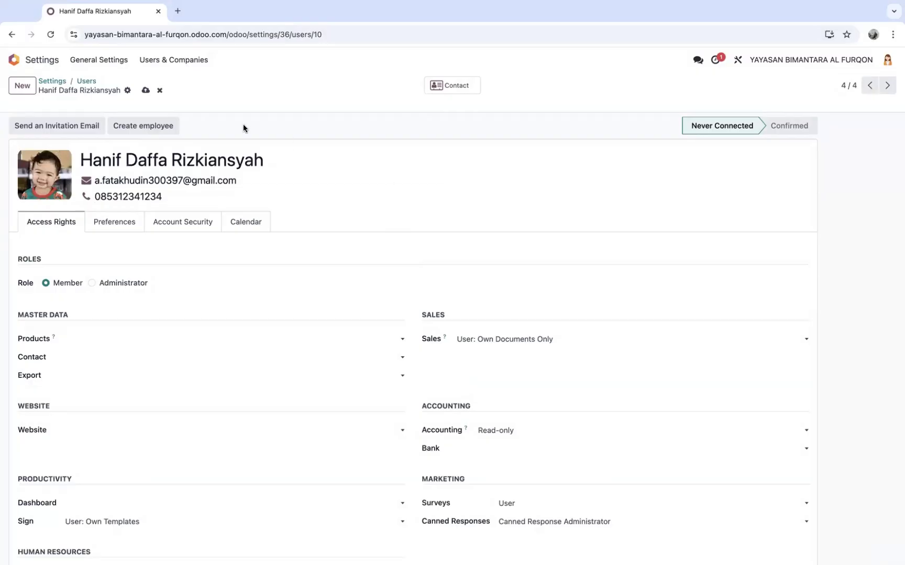
{"action": "left_click", "coordinate": [145, 91]}
{"action": "left_click", "coordinate": [38, 128]}
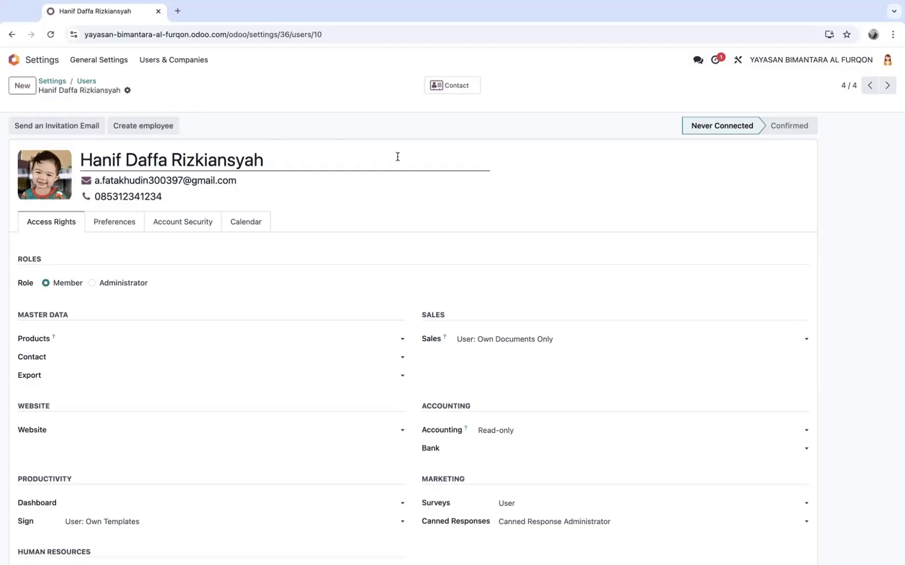
{"action": "left_click", "coordinate": [87, 82]}
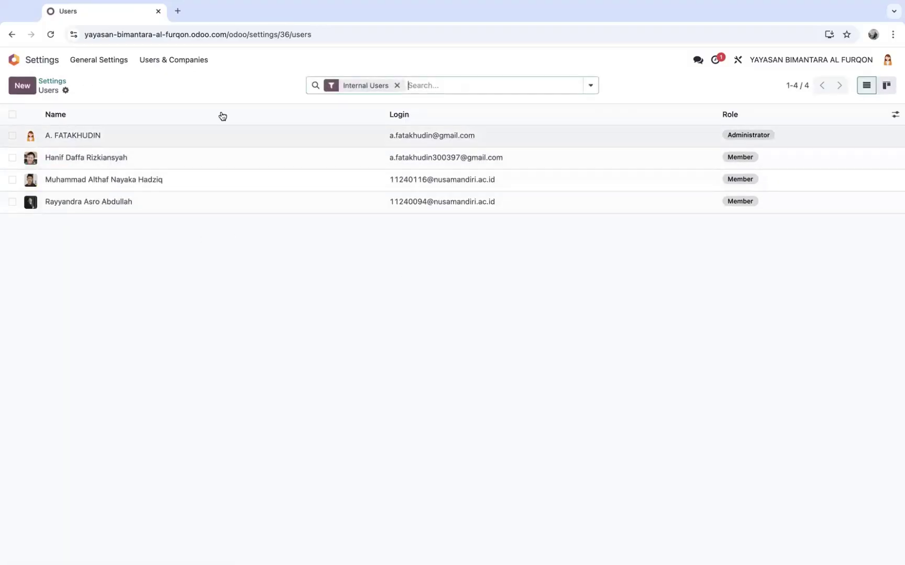
In a new Gmail tab, open the Odoo 'invites you to connect' email and accept the invitation
{"action": "left_click", "coordinate": [178, 11]}
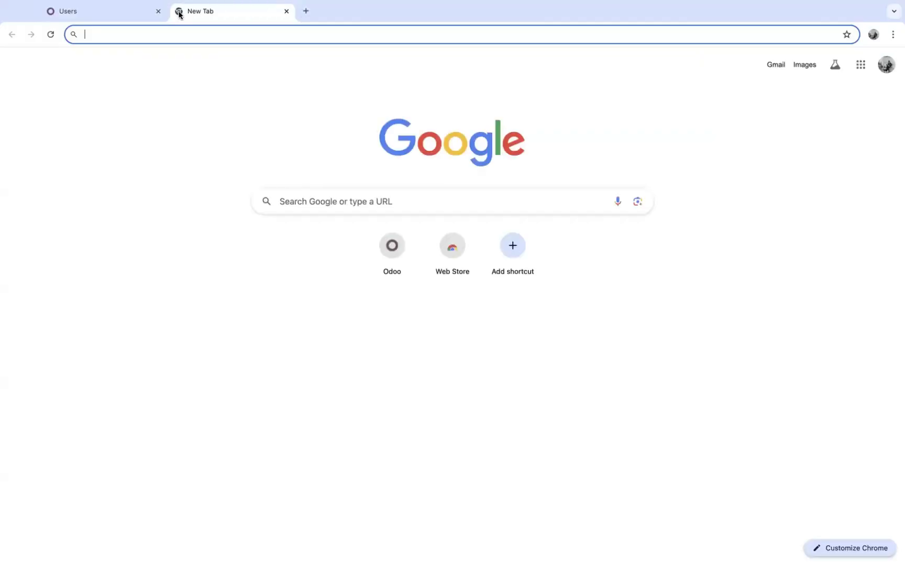
{"action": "left_click", "coordinate": [775, 66]}
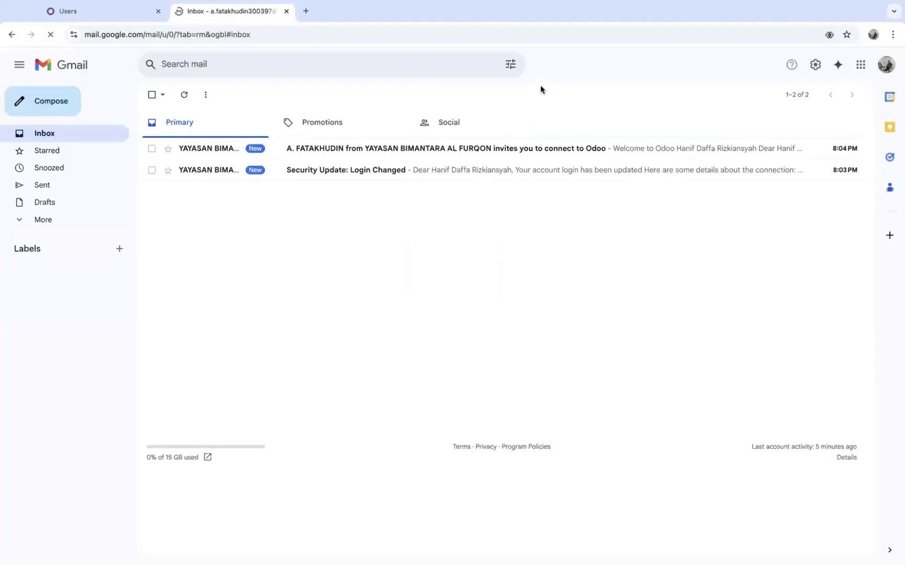
{"action": "left_click", "coordinate": [371, 151]}
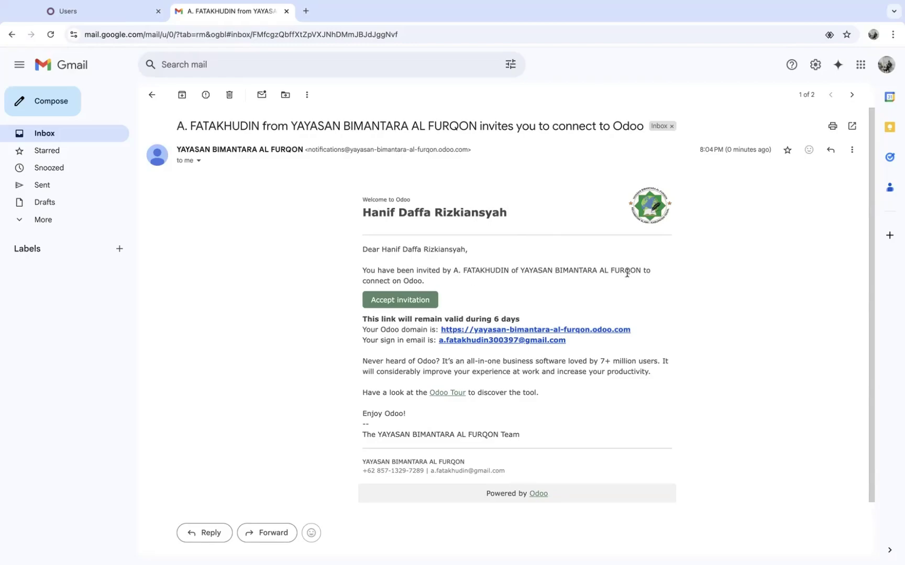
{"action": "left_click", "coordinate": [408, 304]}
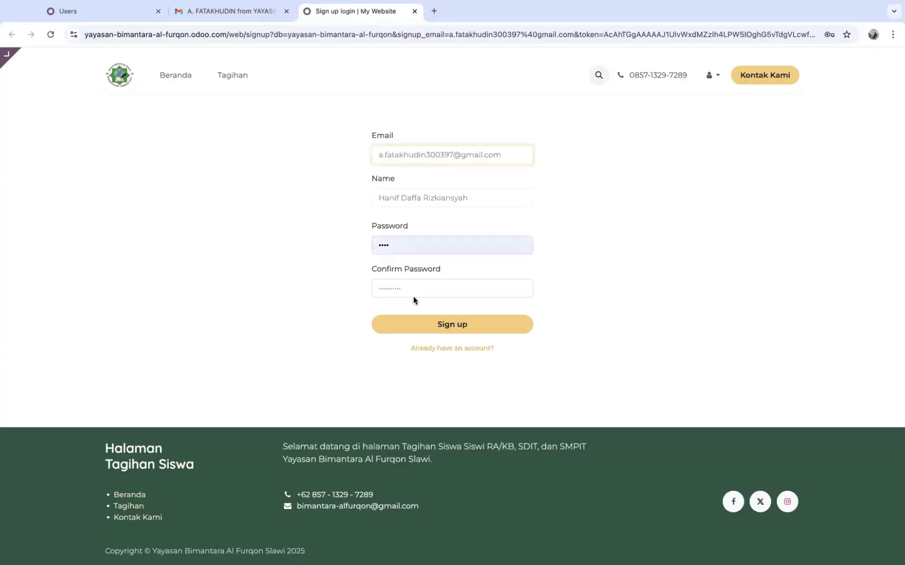
Clear the autofilled password and check the pre-filled email and name on the sign-up form
{"action": "left_click", "coordinate": [440, 247]}
{"action": "key", "text": "BackSpace"}
{"action": "key", "text": "BackSpace"}
{"action": "key", "text": "BackSpace"}
{"action": "key", "text": "BackSpace"}
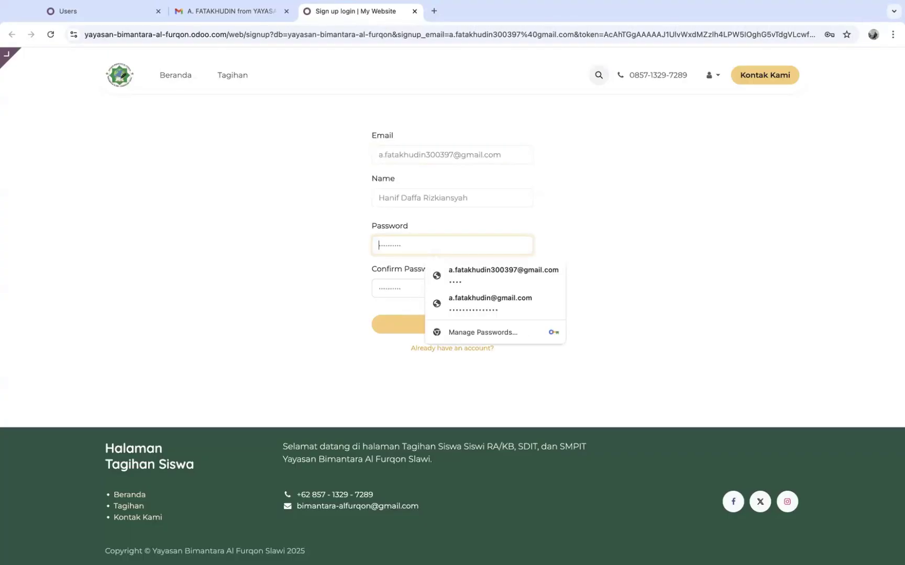
{"action": "left_click", "coordinate": [519, 223]}
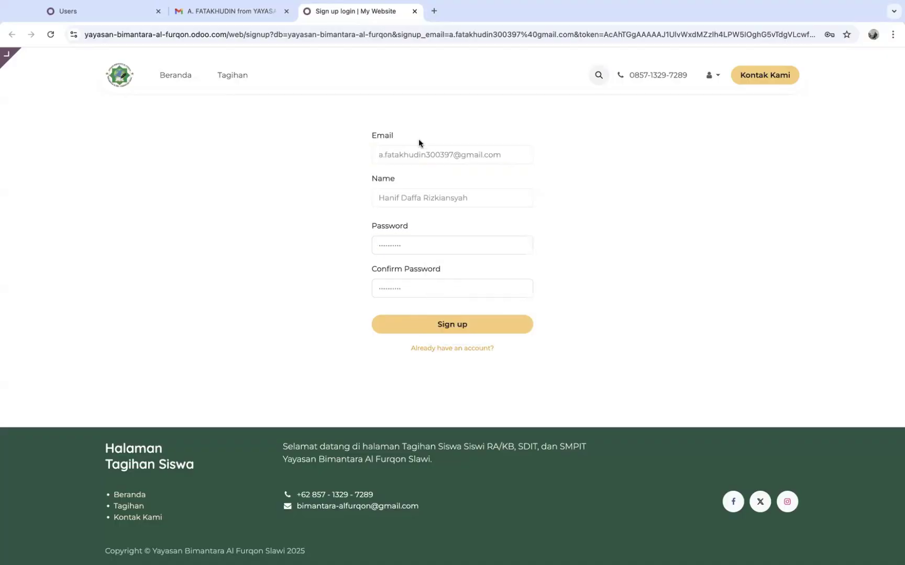
{"action": "left_click", "coordinate": [397, 156]}
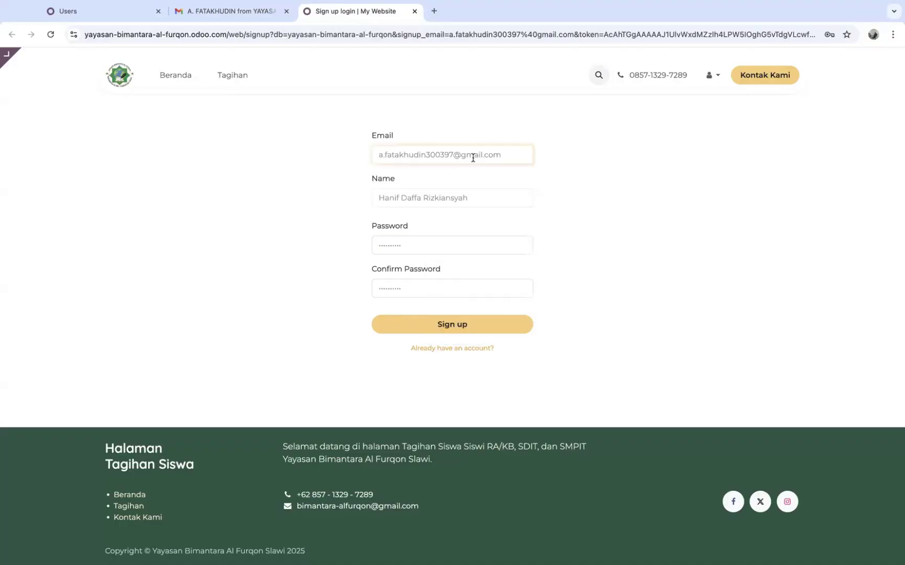
{"action": "left_click", "coordinate": [446, 200]}
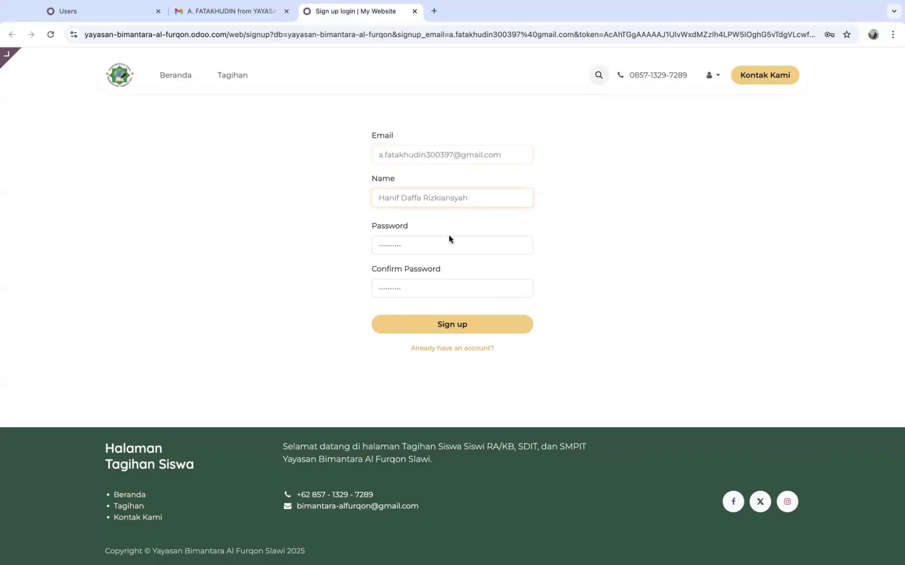
Enter and confirm the new user's password, then submit the sign-up form
{"action": "left_click", "coordinate": [414, 244]}
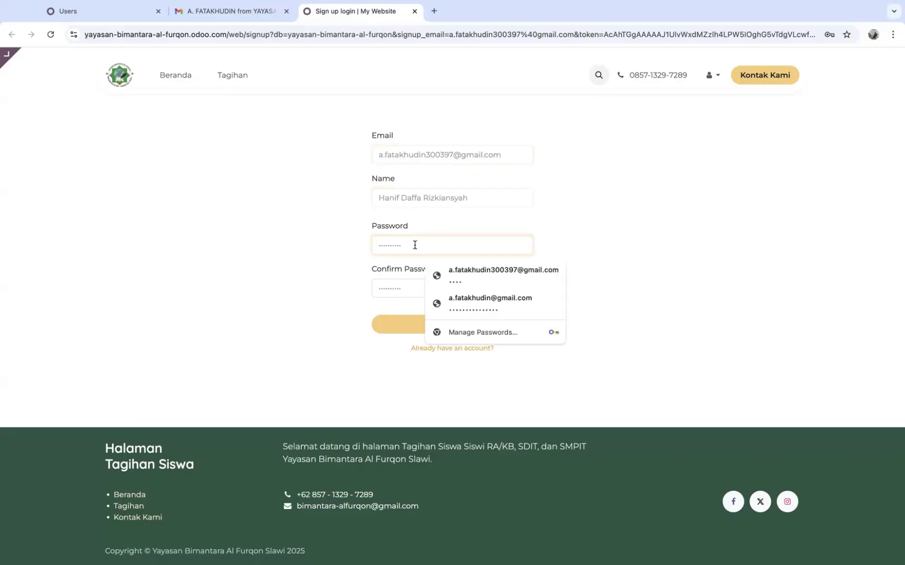
{"action": "type", "text": "••••"}
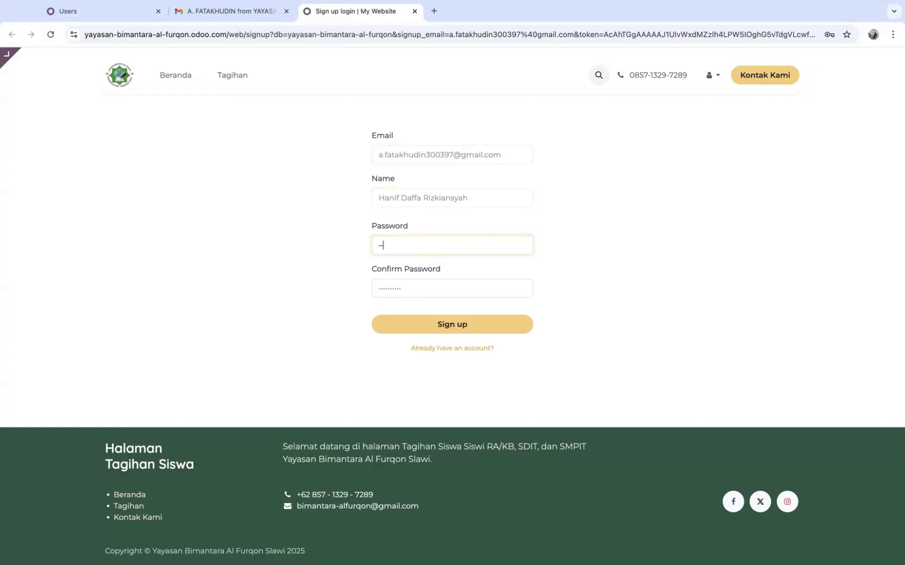
{"action": "left_click", "coordinate": [417, 287]}
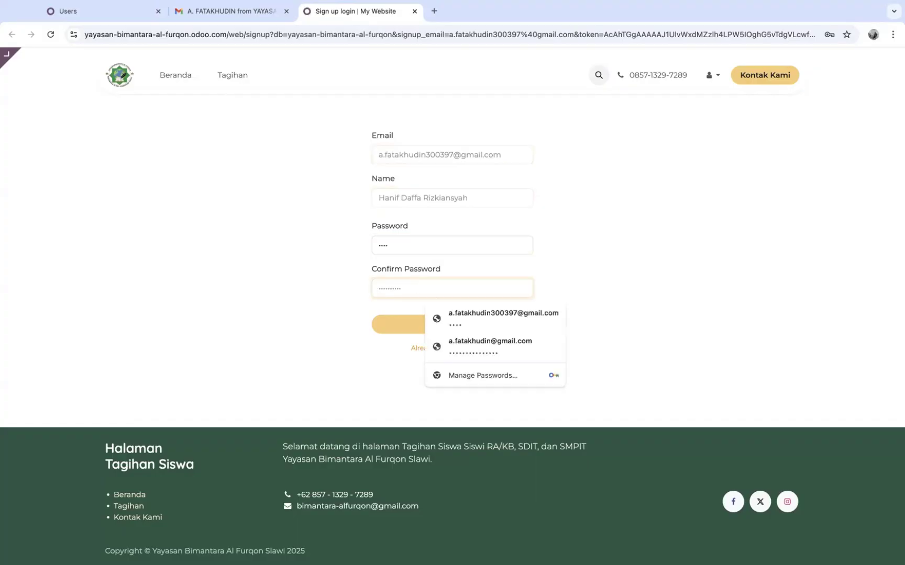
{"action": "type", "text": "••••"}
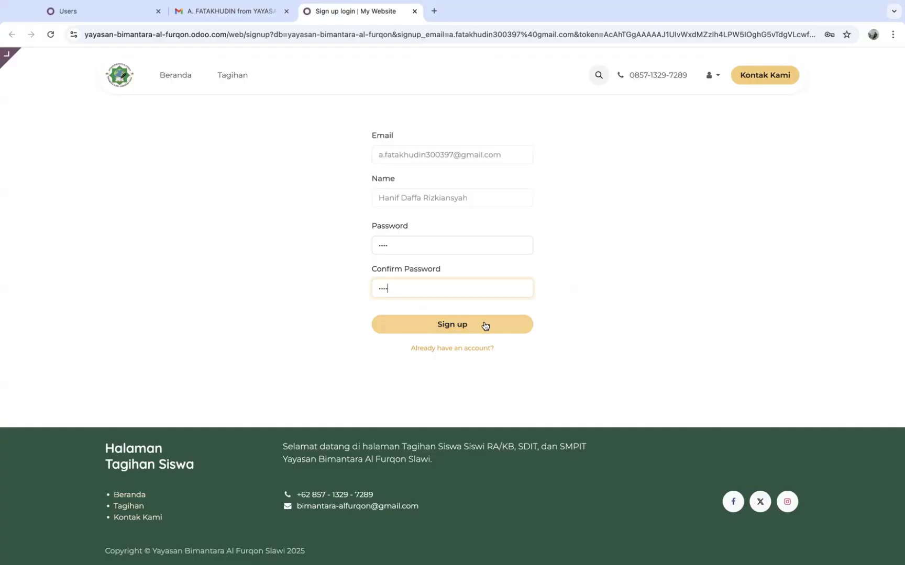
{"action": "left_click", "coordinate": [486, 325]}
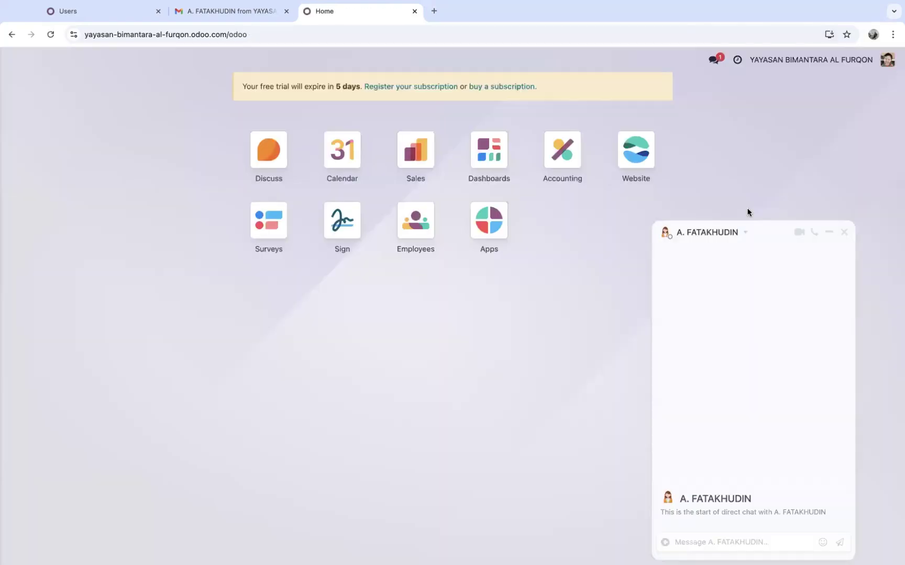
Close the administrator chat window and open the Website app's Tagihan Siswa homepage
{"action": "left_click", "coordinate": [843, 232]}
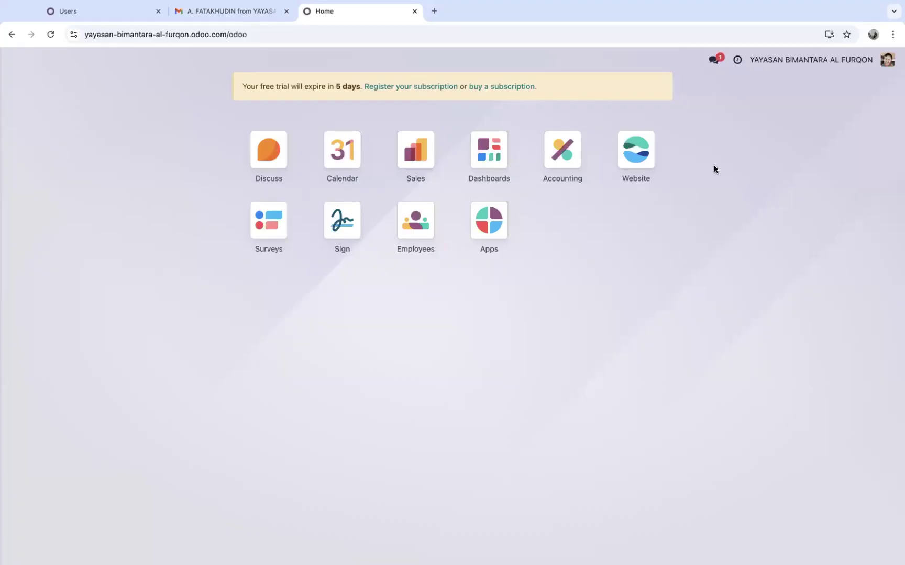
{"action": "left_click", "coordinate": [640, 147]}
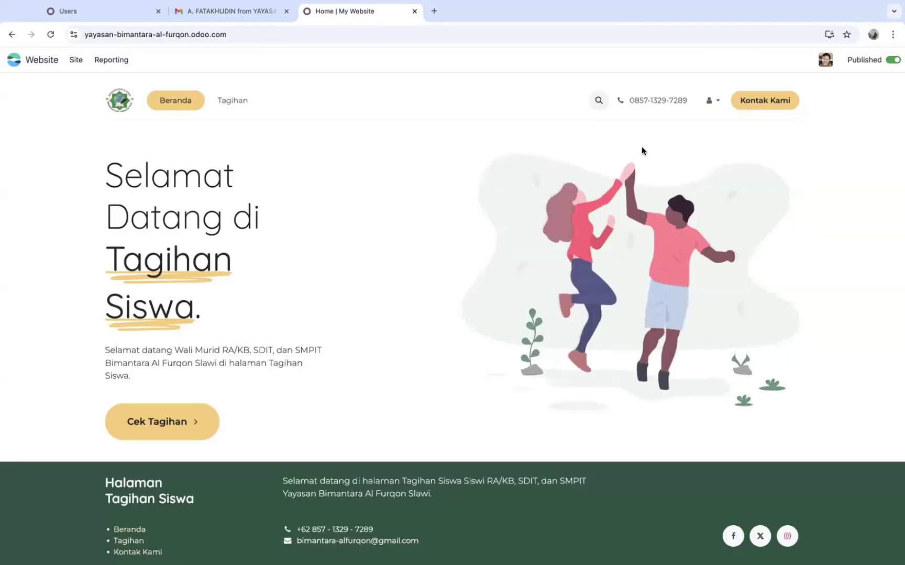
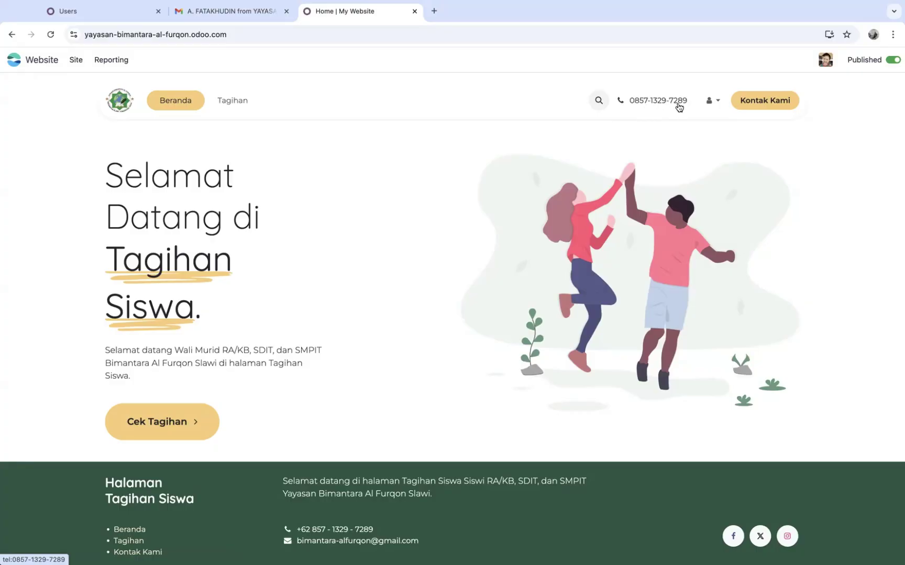
Look over the Kontak Kami form's guardian and question fields, then go to the portal's Tagihan invoices
{"action": "left_click", "coordinate": [761, 106]}
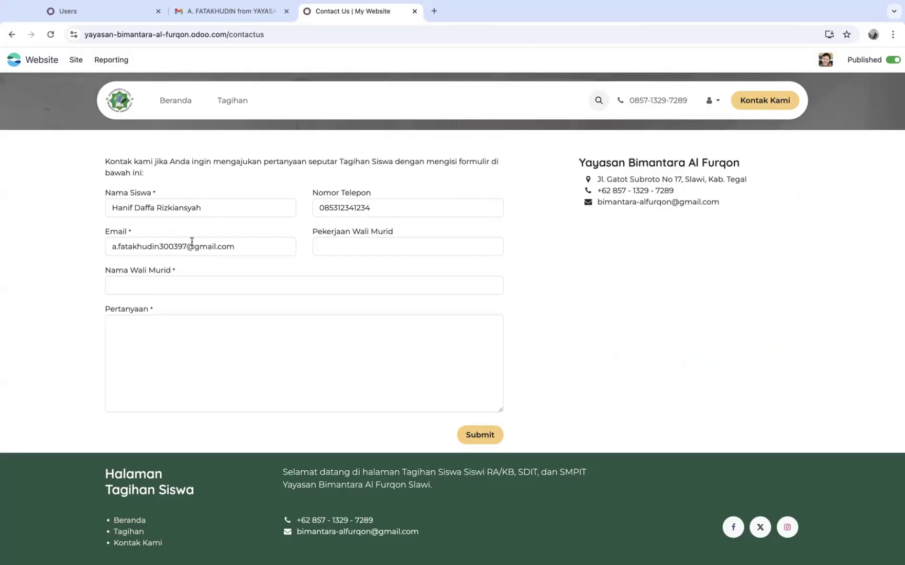
{"action": "left_click", "coordinate": [392, 244]}
{"action": "left_click", "coordinate": [196, 284]}
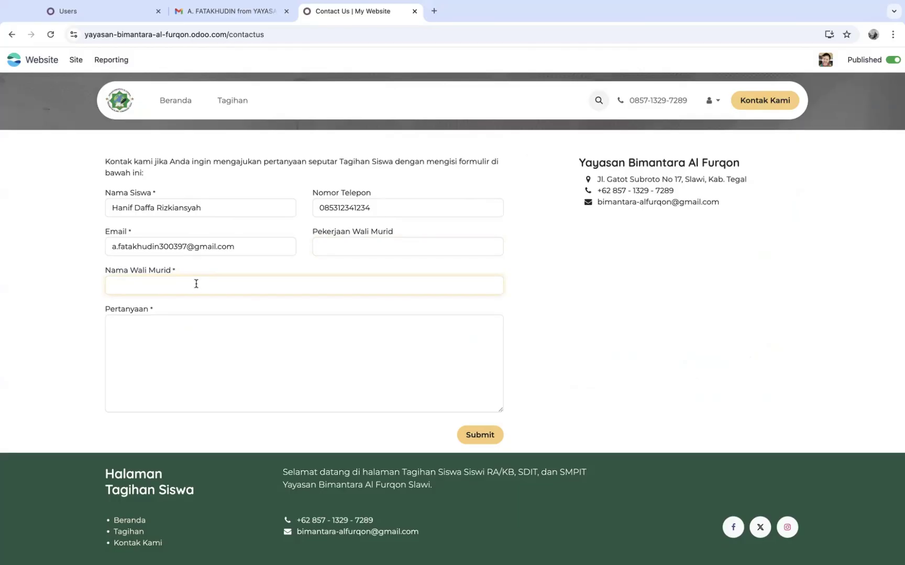
{"action": "left_click", "coordinate": [175, 334]}
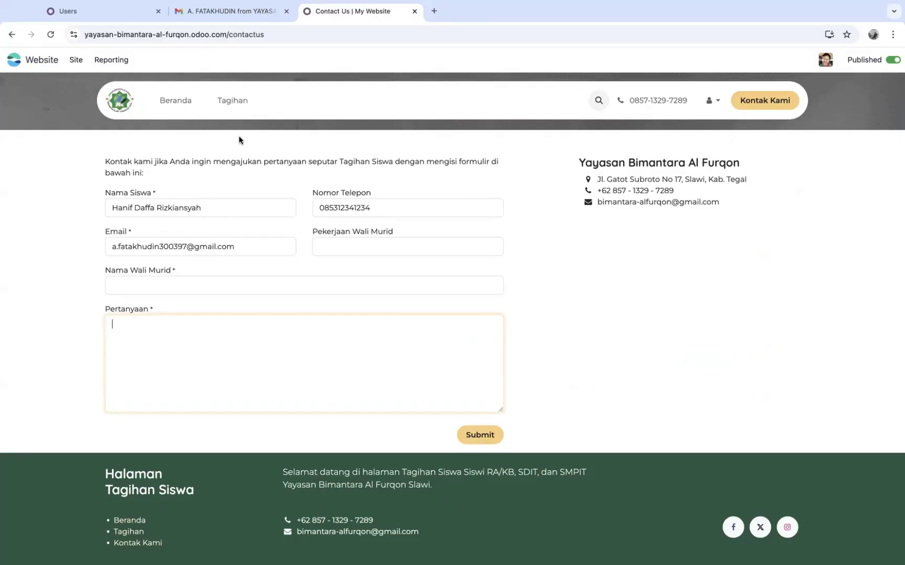
{"action": "left_click", "coordinate": [231, 102]}
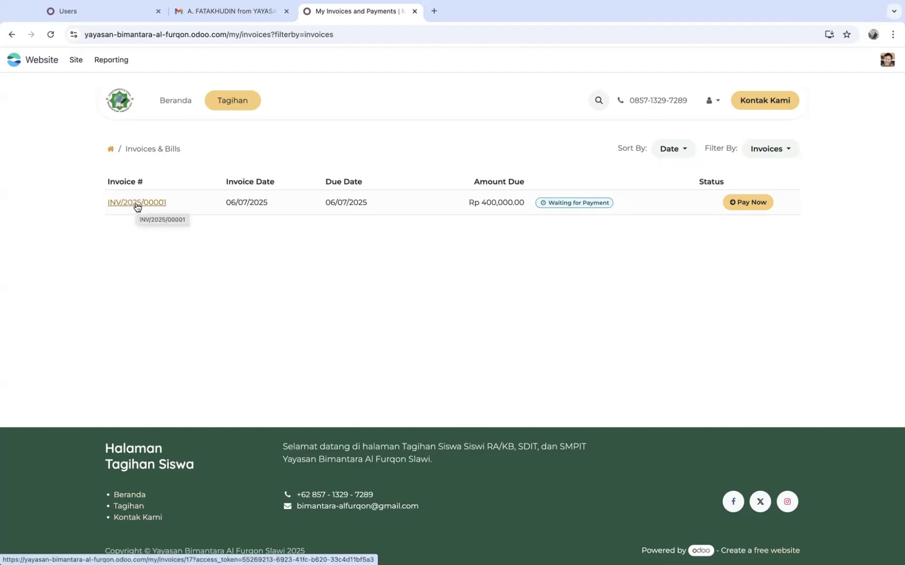
Open INV/2025/00001 and check its 'Tagihan Pembayaran SPP Bulan Juli 2025' line of Rp 400,000.00
{"action": "left_click", "coordinate": [136, 206]}
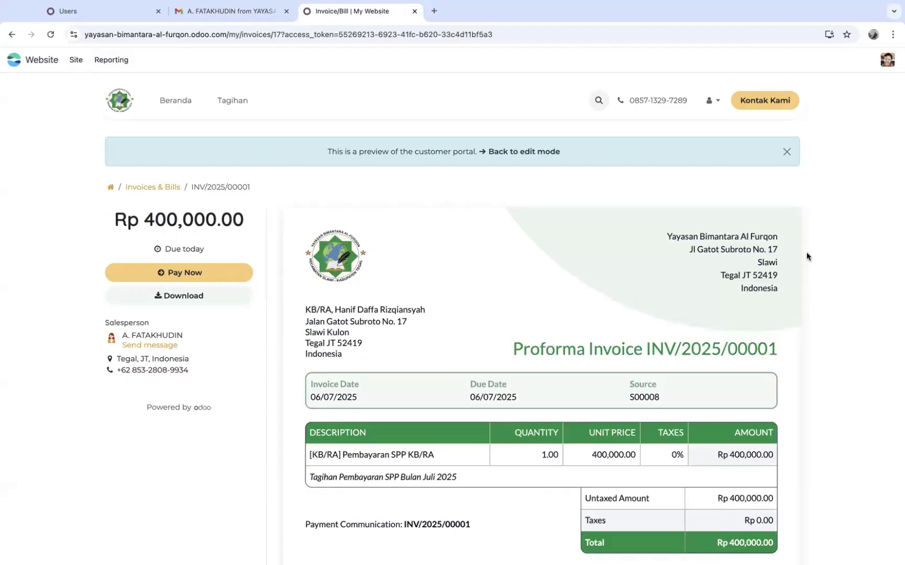
{"action": "scroll", "coordinate": [806, 253], "scroll_direction": "down", "scroll_amount": 2}
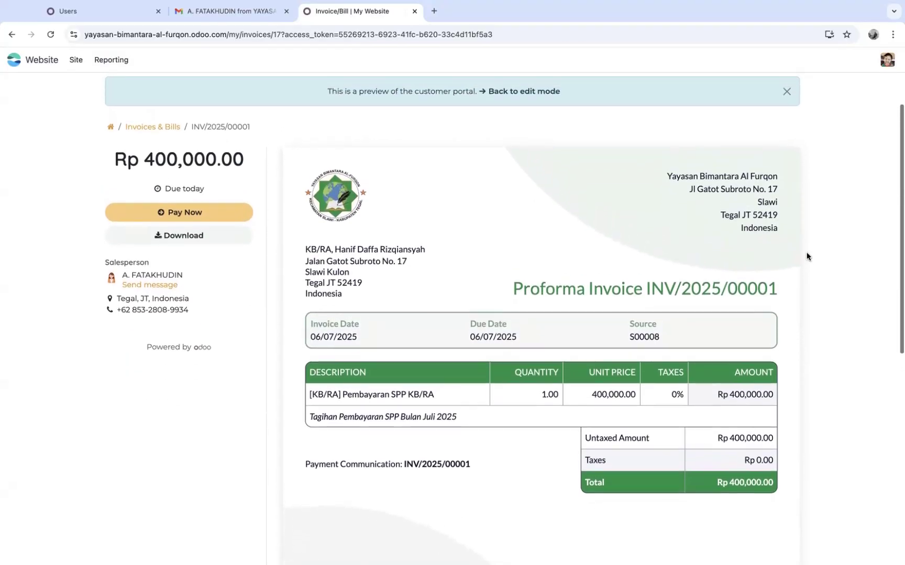
{"action": "scroll", "coordinate": [806, 255], "scroll_direction": "down", "scroll_amount": 2}
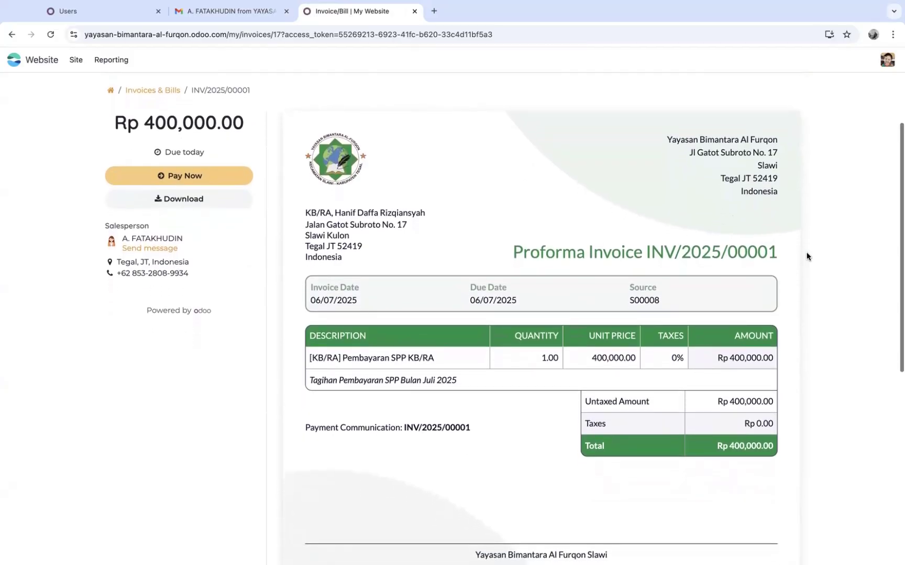
{"action": "scroll", "coordinate": [806, 256], "scroll_direction": "down", "scroll_amount": 1}
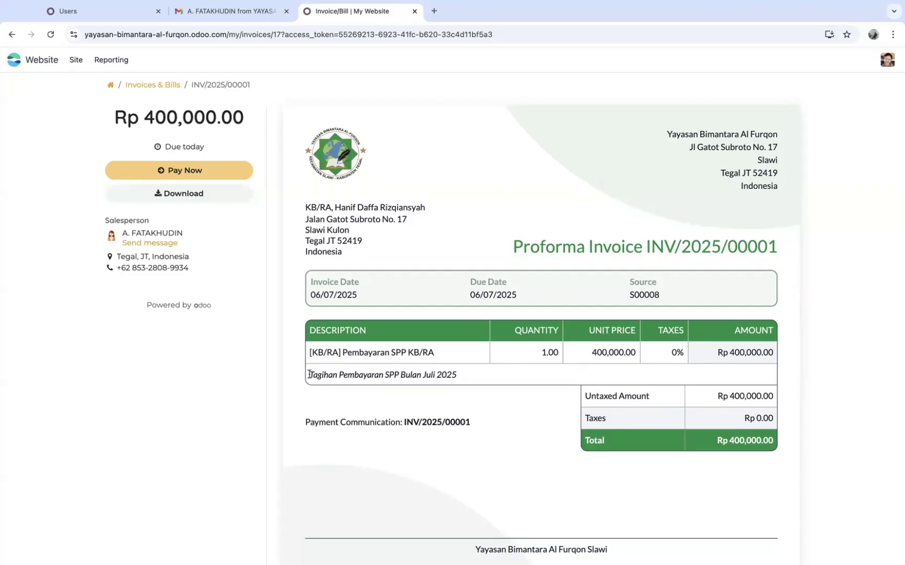
{"action": "left_click_drag", "start_coordinate": [309, 375], "coordinate": [463, 376]}
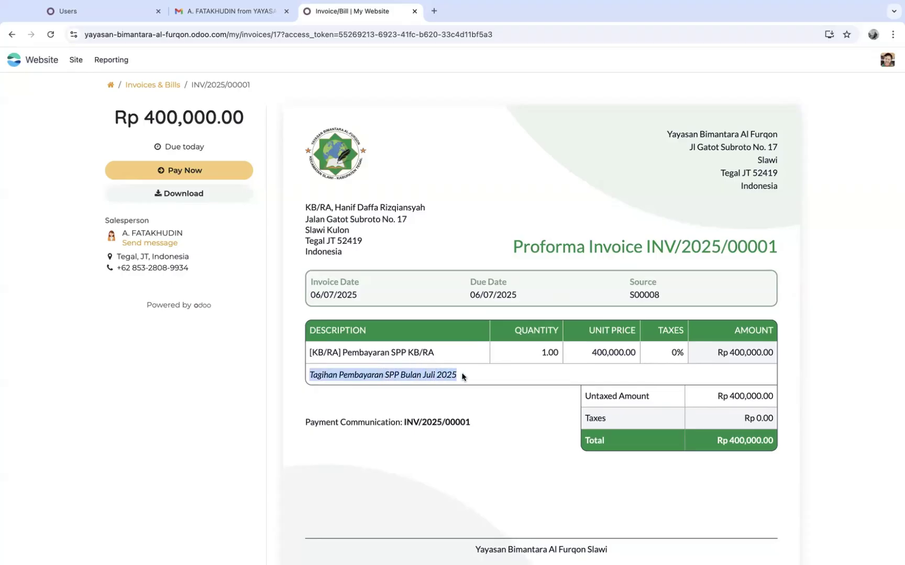
{"action": "left_click", "coordinate": [351, 378]}
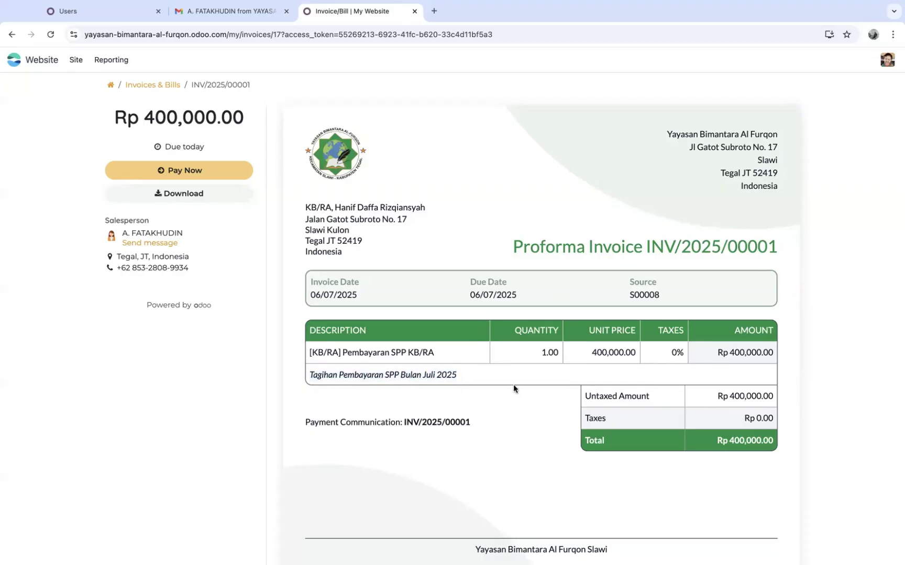
Download INV/2025/00001 as a PDF, then go back to the Odoo apps home page
{"action": "left_click", "coordinate": [192, 197]}
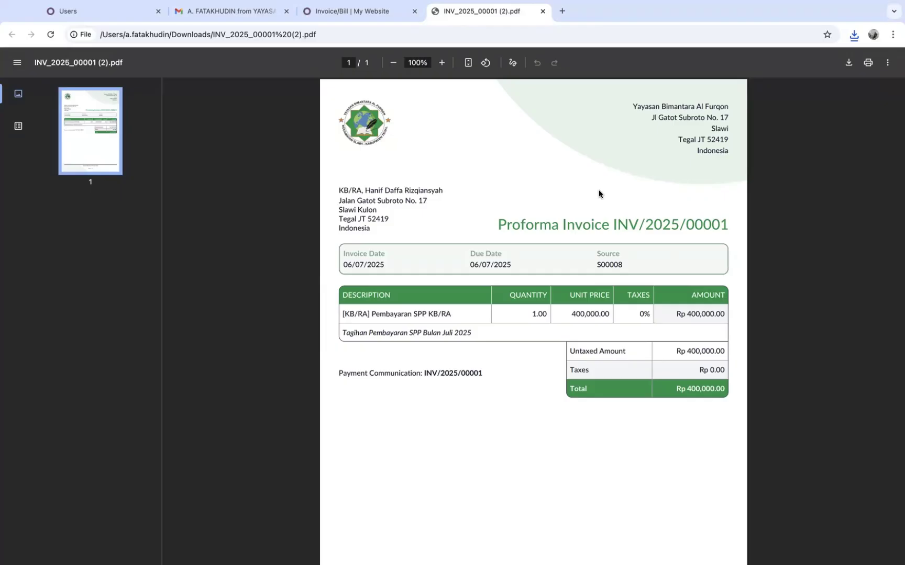
{"action": "left_click", "coordinate": [361, 13]}
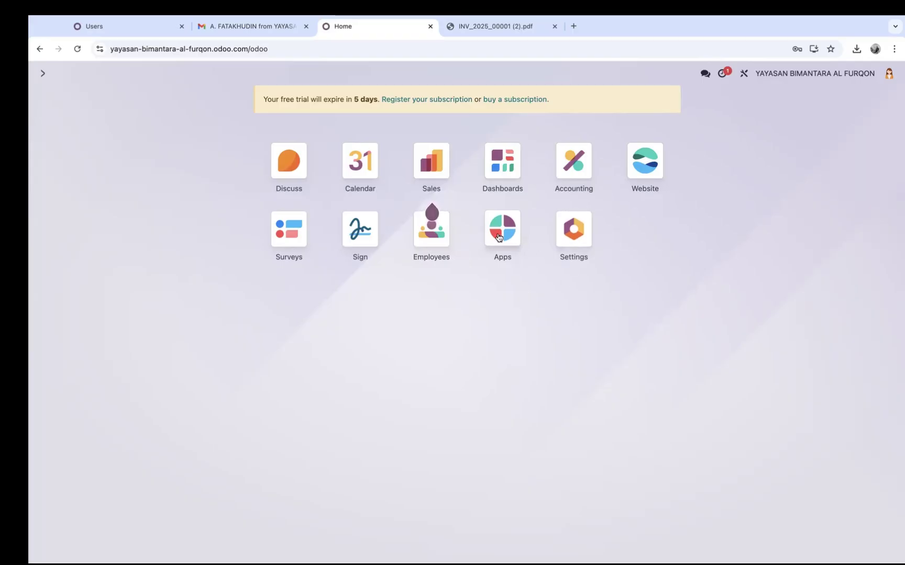
Go to Accounting's Customers > Invoices list to find the unpaid INV/2025/00001
{"action": "left_click", "coordinate": [567, 173]}
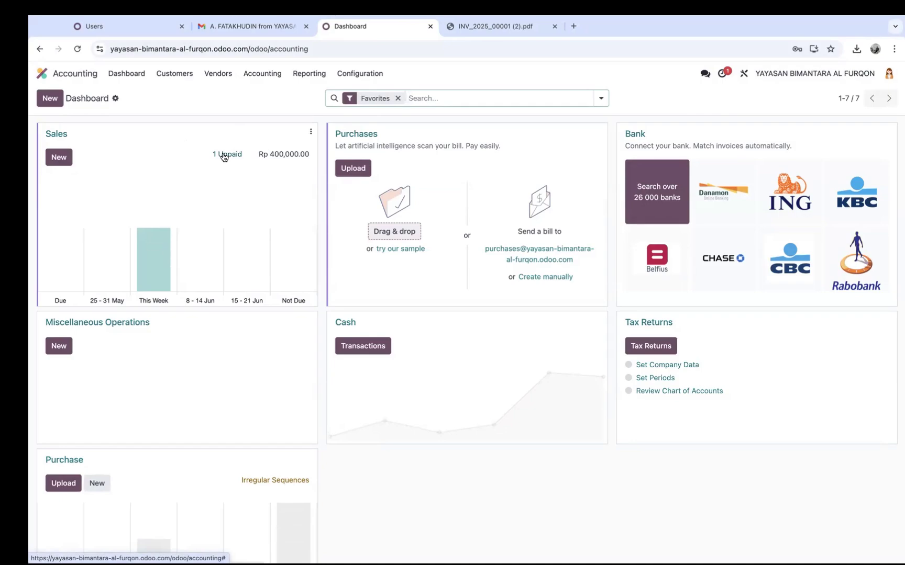
{"action": "left_click", "coordinate": [174, 76]}
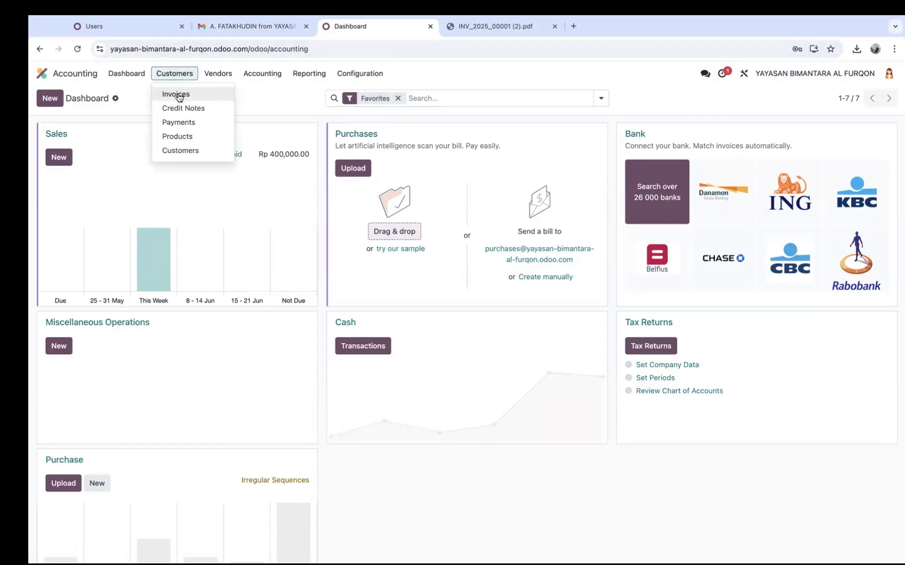
{"action": "left_click", "coordinate": [177, 95]}
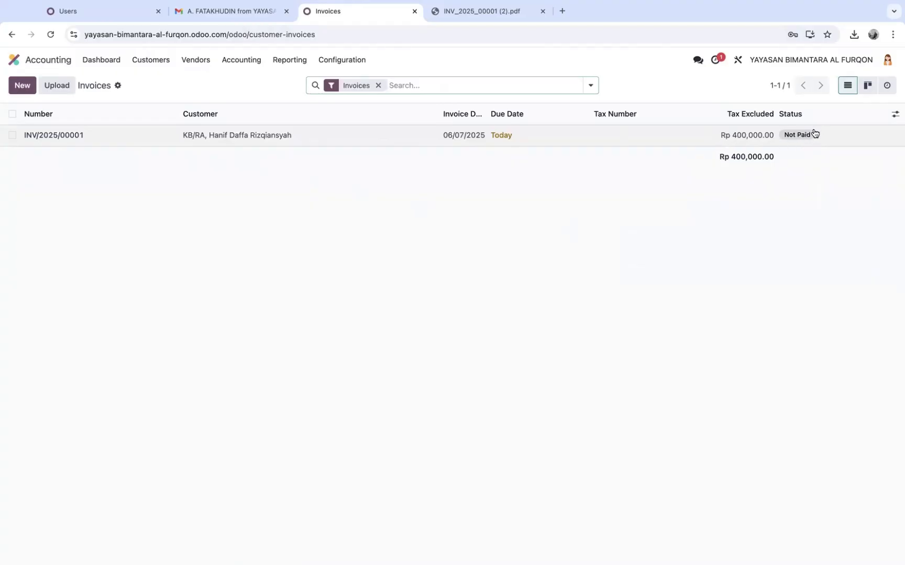
Pay INV/2025/00001 with a Rp 400,000.00 Manual Payment through the Bank journal
{"action": "left_click", "coordinate": [297, 140]}
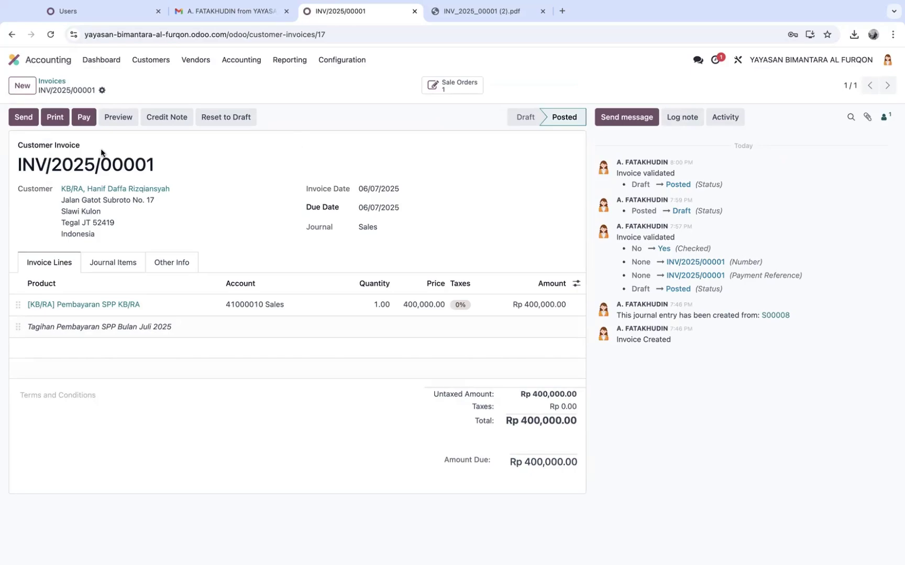
{"action": "left_click", "coordinate": [84, 119]}
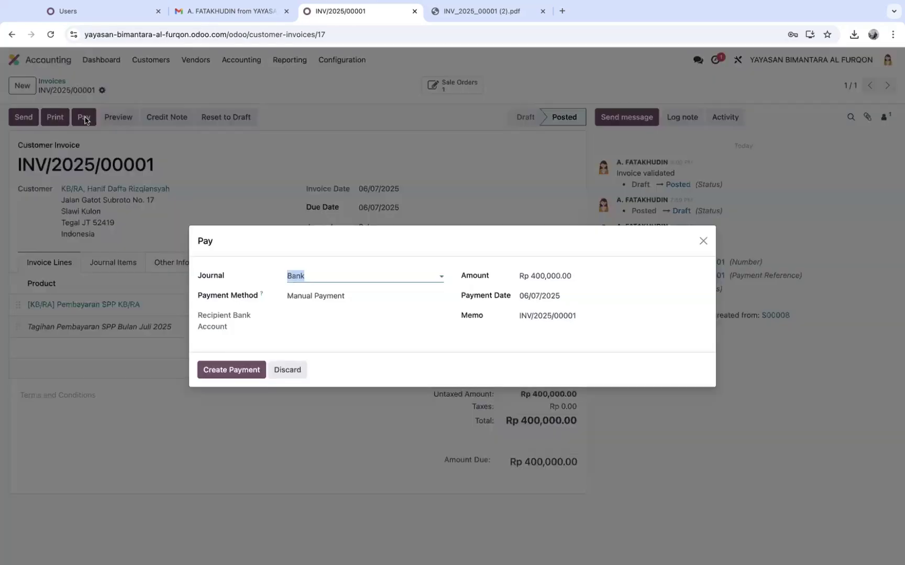
{"action": "left_click", "coordinate": [381, 277]}
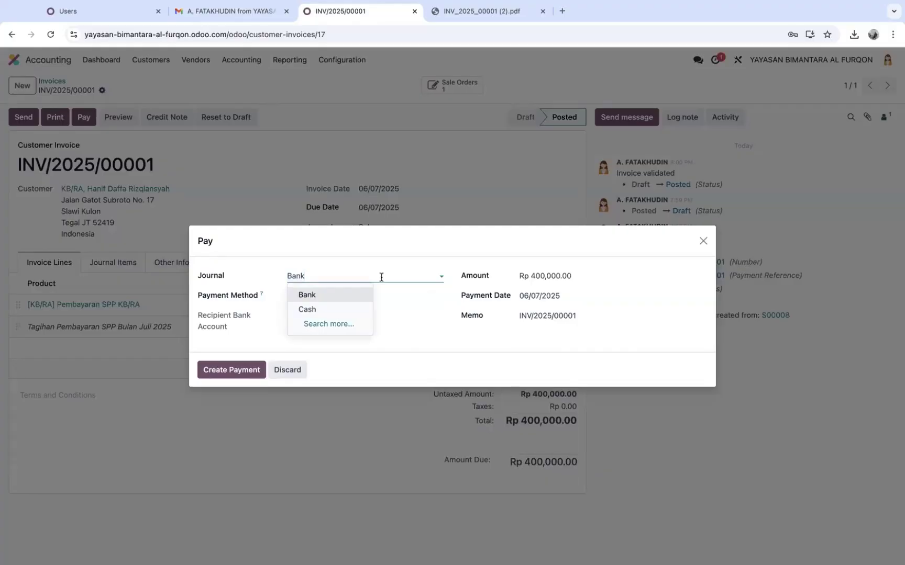
{"action": "left_click", "coordinate": [376, 279]}
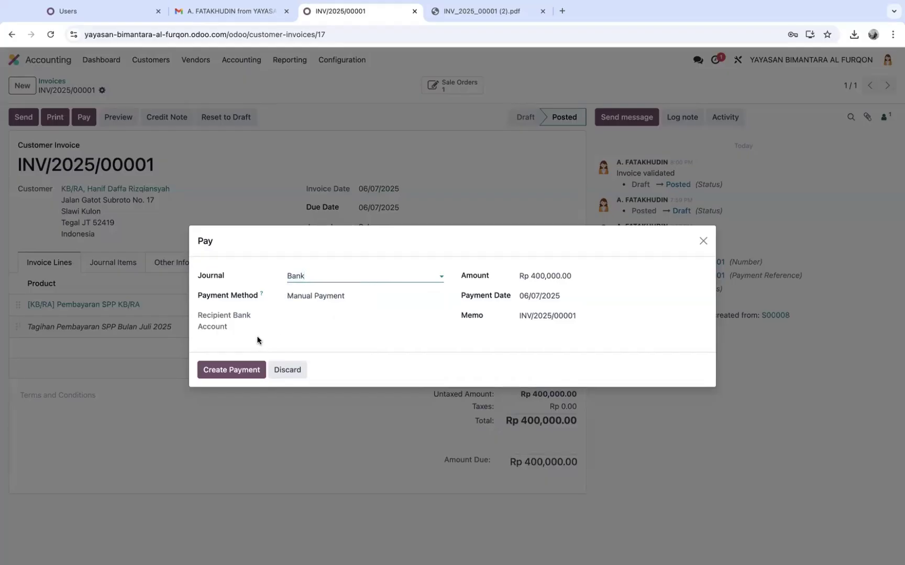
{"action": "left_click", "coordinate": [232, 369]}
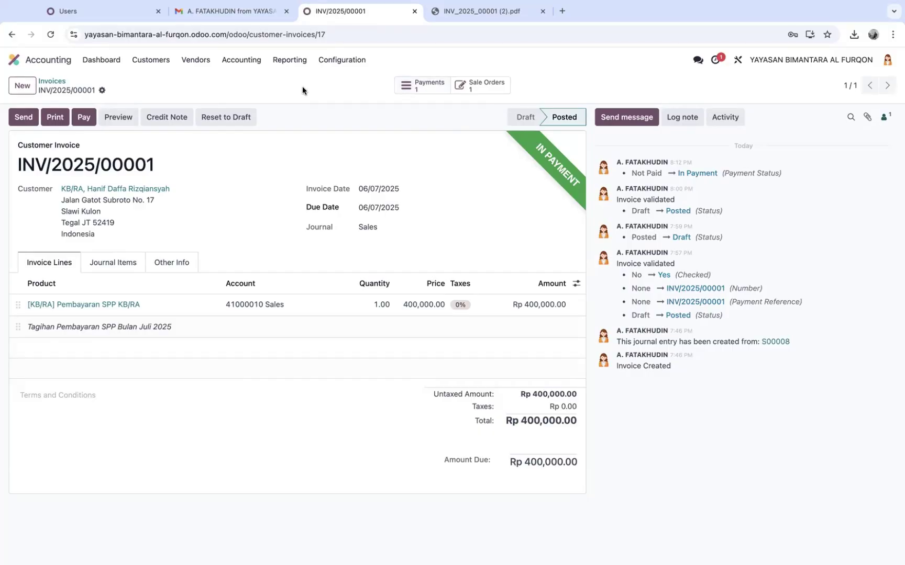
Validate PAY00010 from Customers > Payments so it shows as Paid
{"action": "left_click", "coordinate": [156, 64]}
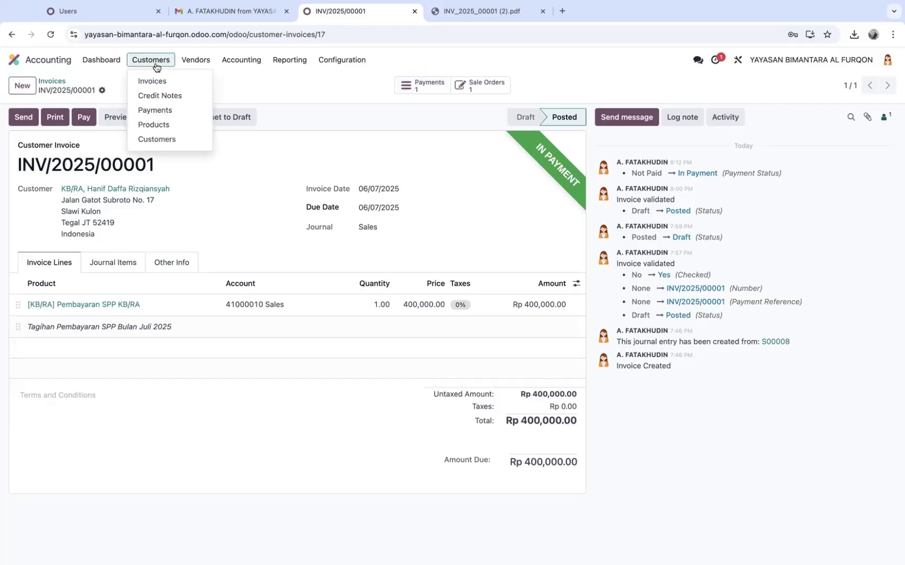
{"action": "left_click", "coordinate": [154, 110]}
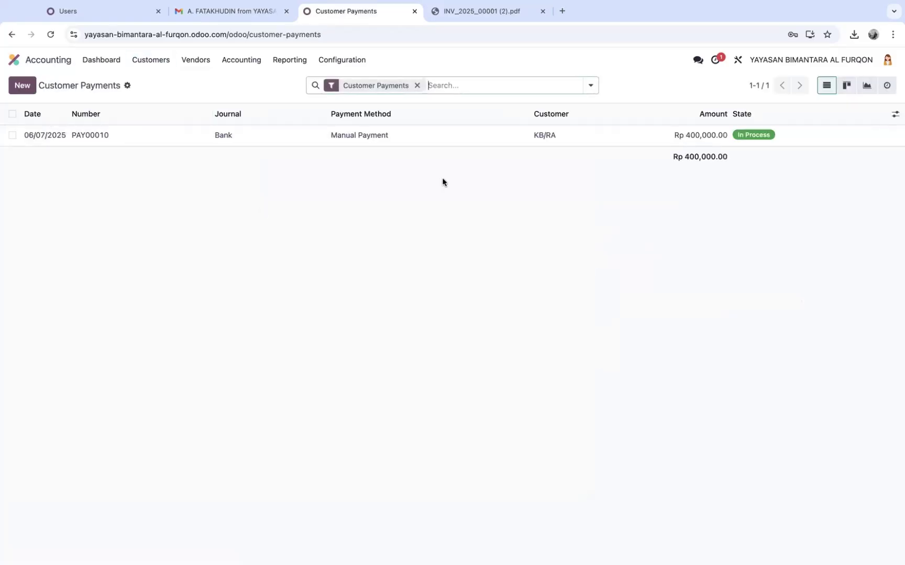
{"action": "left_click", "coordinate": [363, 140]}
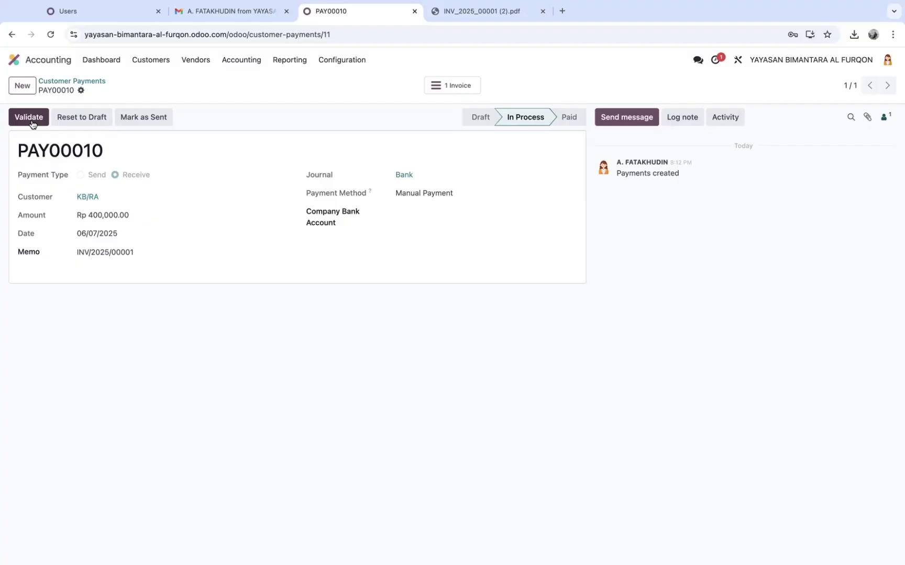
{"action": "left_click", "coordinate": [30, 118]}
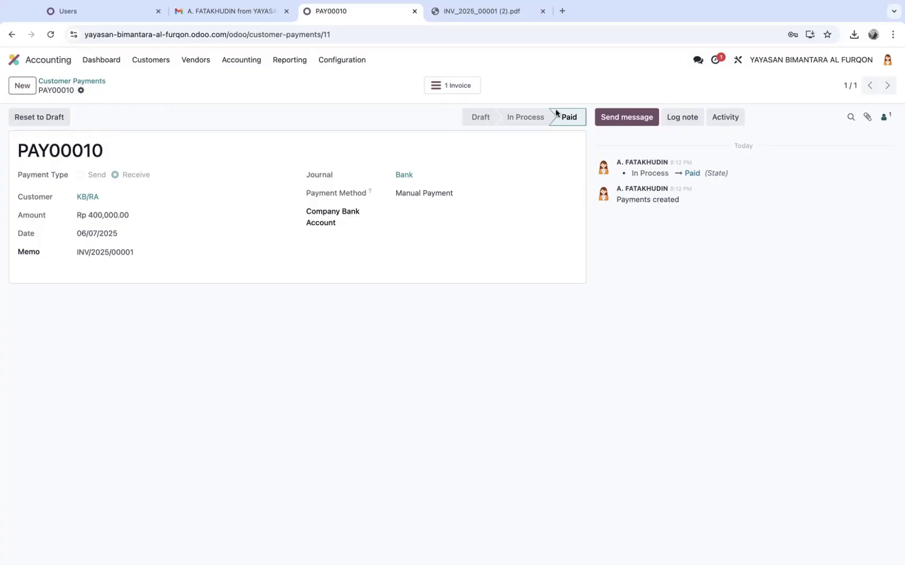
{"action": "left_click", "coordinate": [70, 81]}
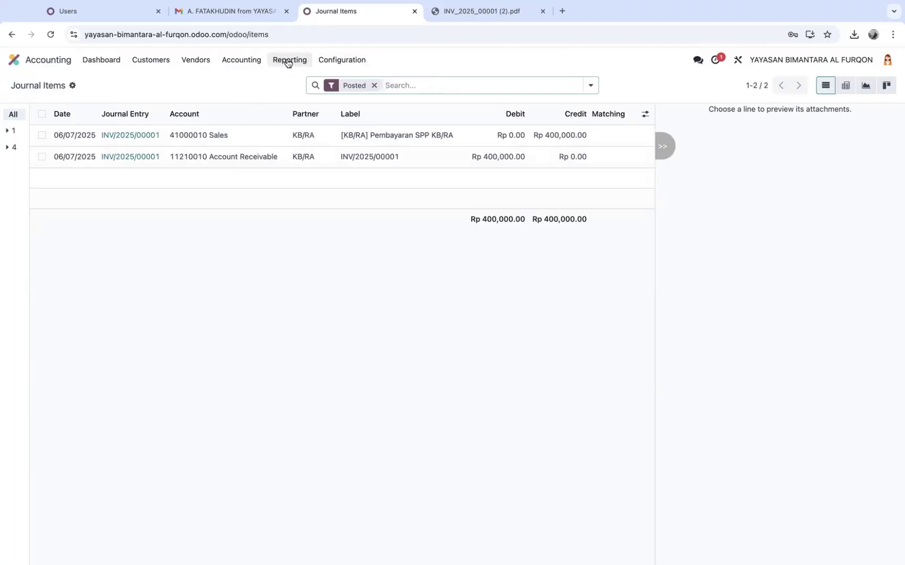
Open Reporting > General Ledger to see the balanced Jun 2025 receivable and sales entries
{"action": "left_click", "coordinate": [287, 62]}
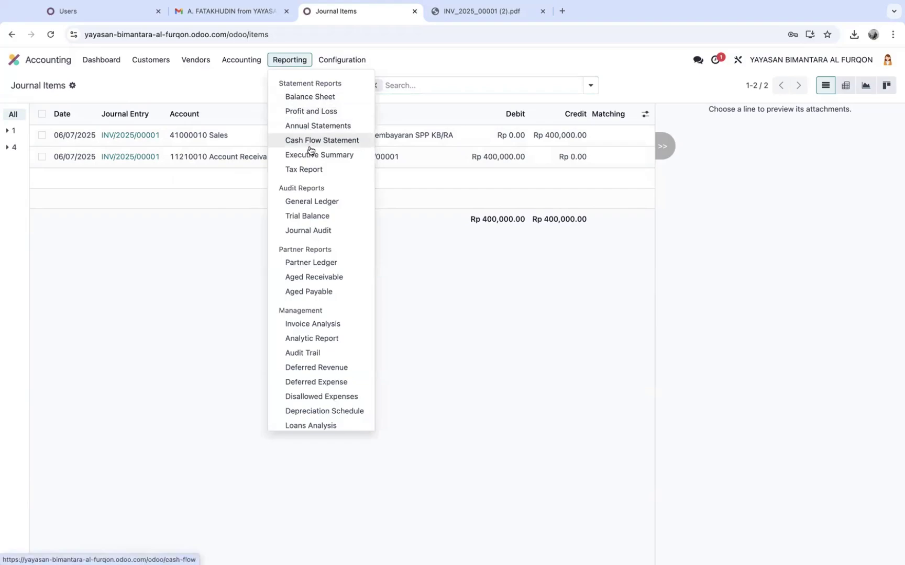
{"action": "left_click", "coordinate": [320, 202]}
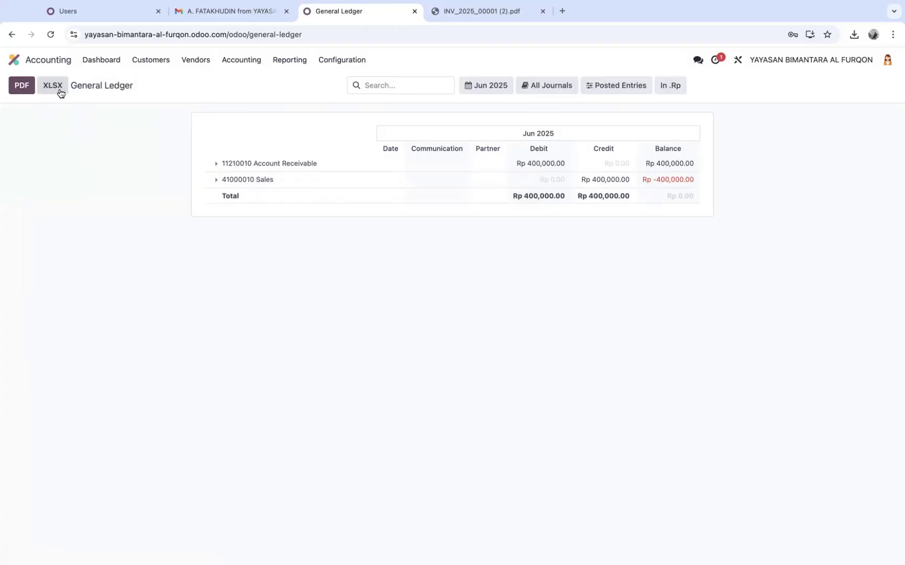
Export the General Ledger as general_ledger (2).pdf, review the file, and return to Odoo
{"action": "left_click", "coordinate": [17, 90]}
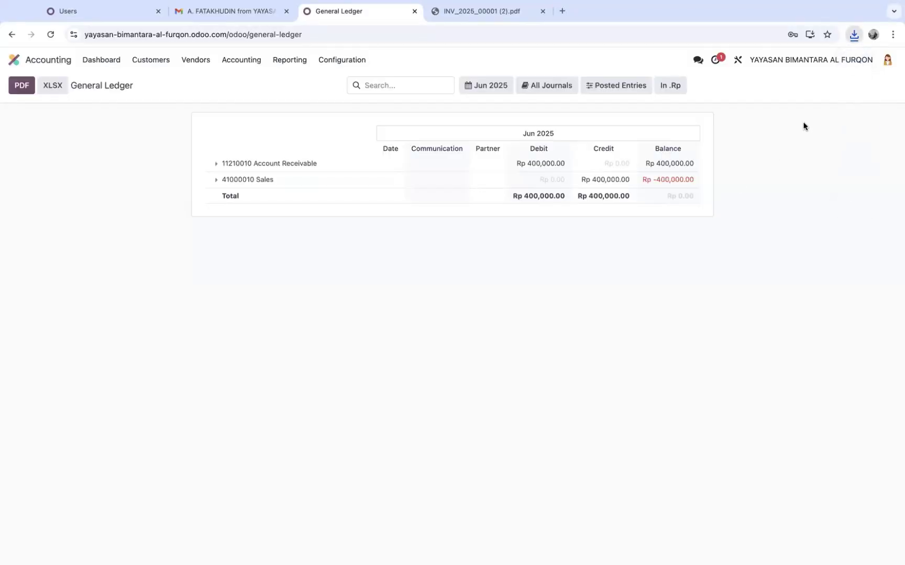
{"action": "left_click", "coordinate": [745, 61]}
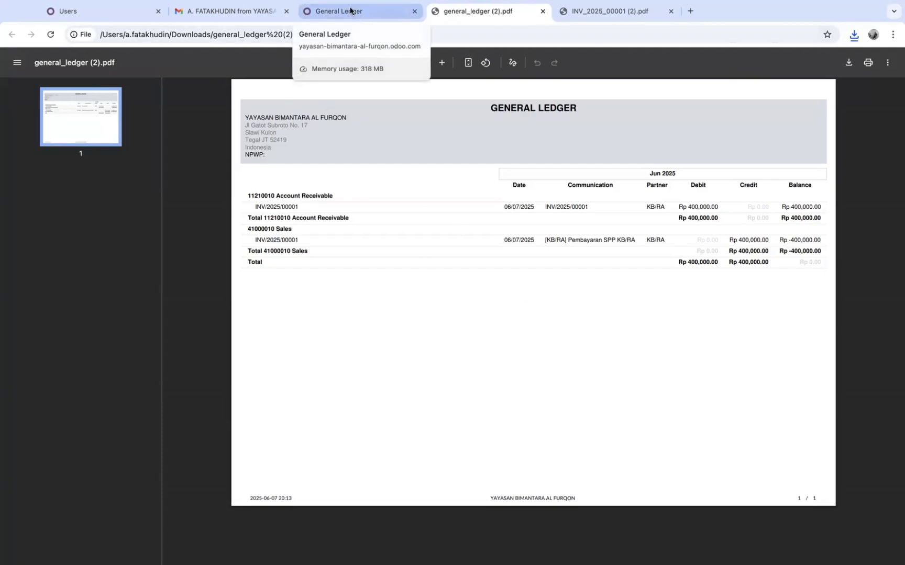
{"action": "left_click", "coordinate": [322, 11]}
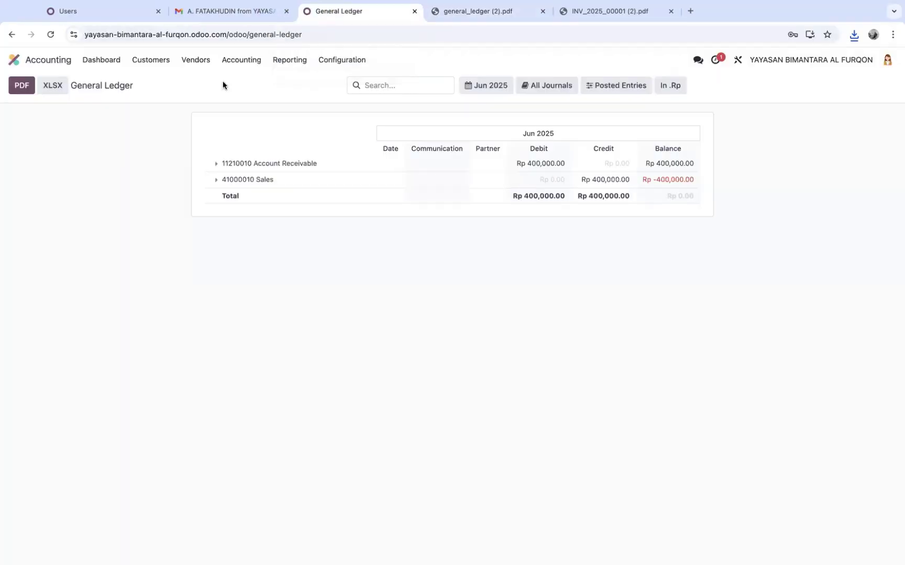
{"action": "left_click", "coordinate": [87, 65]}
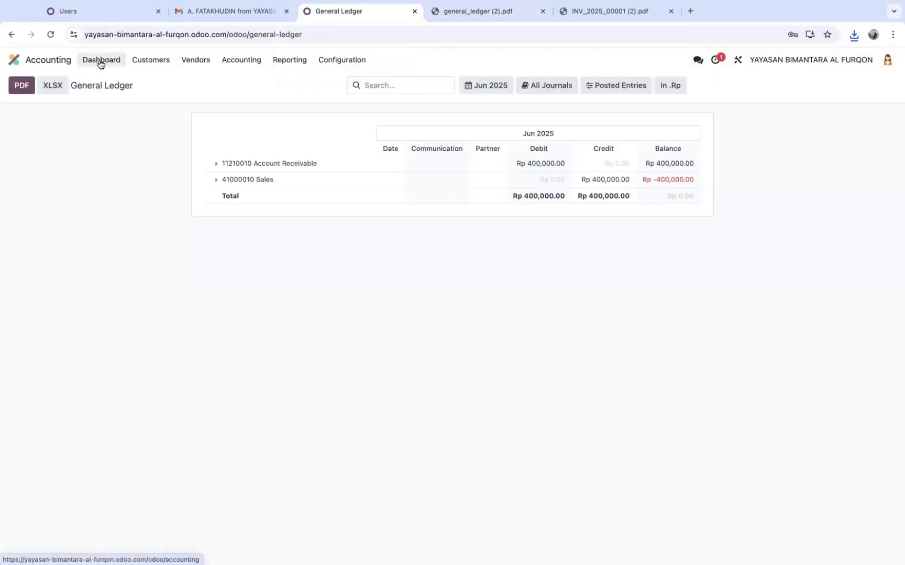
View the Sales and Product dashboards, then open the Website app's Tagihan Siswa page
{"action": "left_click", "coordinate": [48, 63]}
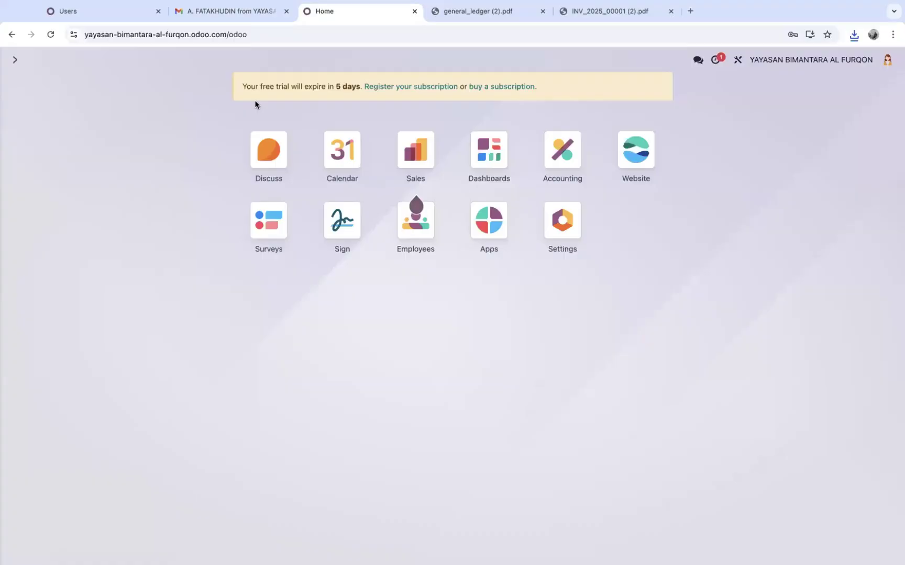
{"action": "left_click", "coordinate": [488, 151]}
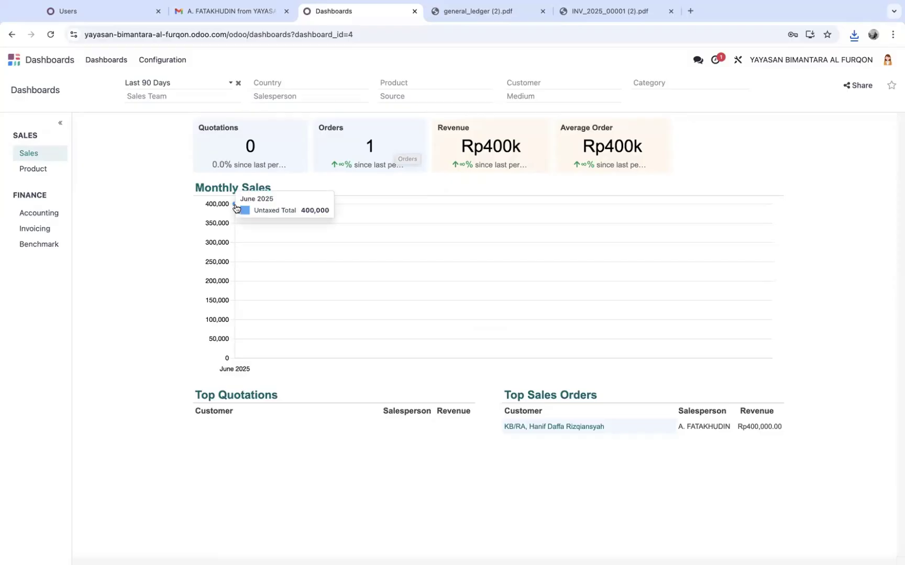
{"action": "mouse_move", "coordinate": [240, 209]}
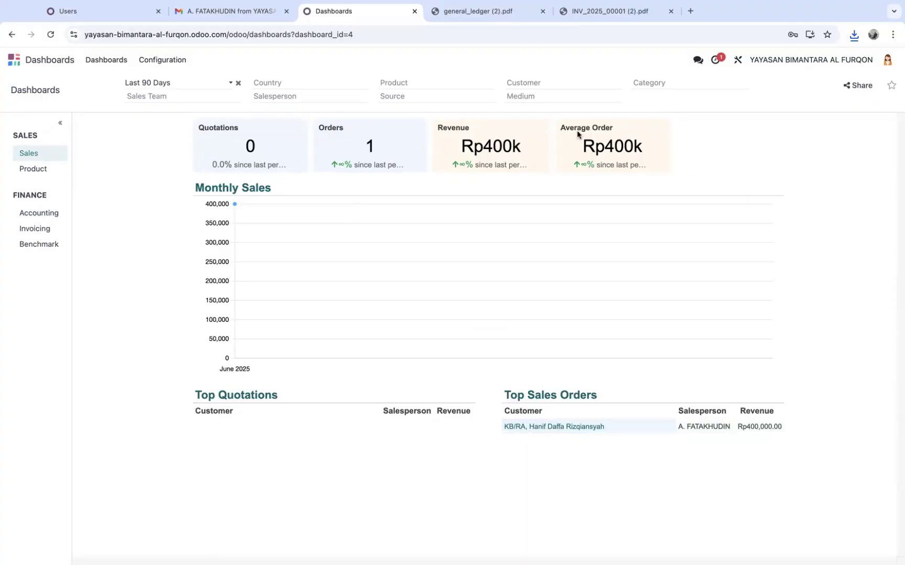
{"action": "left_click", "coordinate": [33, 169]}
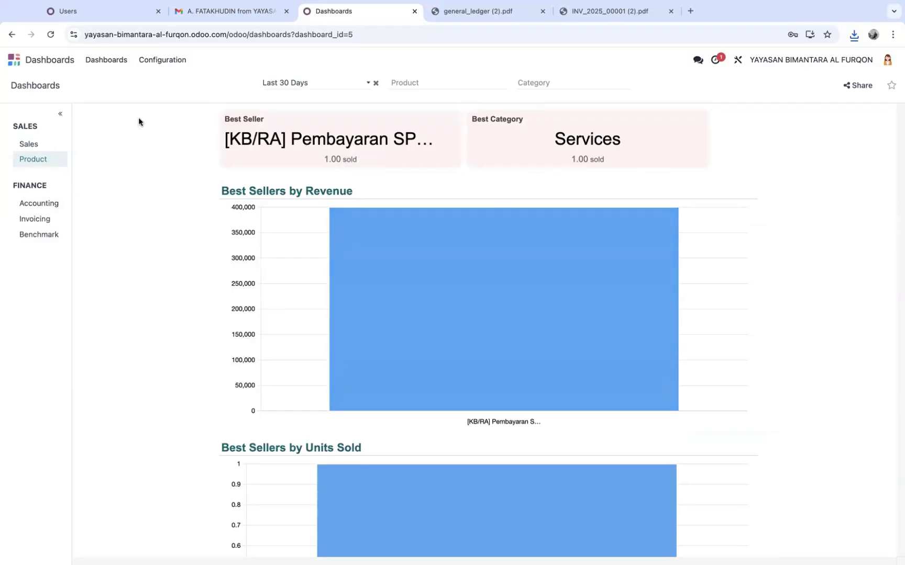
{"action": "left_click", "coordinate": [16, 61]}
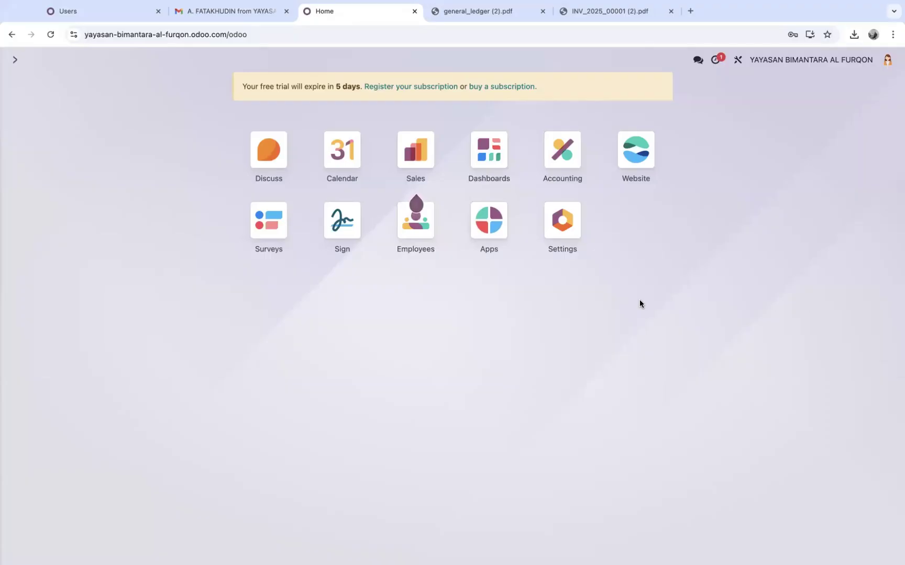
{"action": "left_click", "coordinate": [640, 155]}
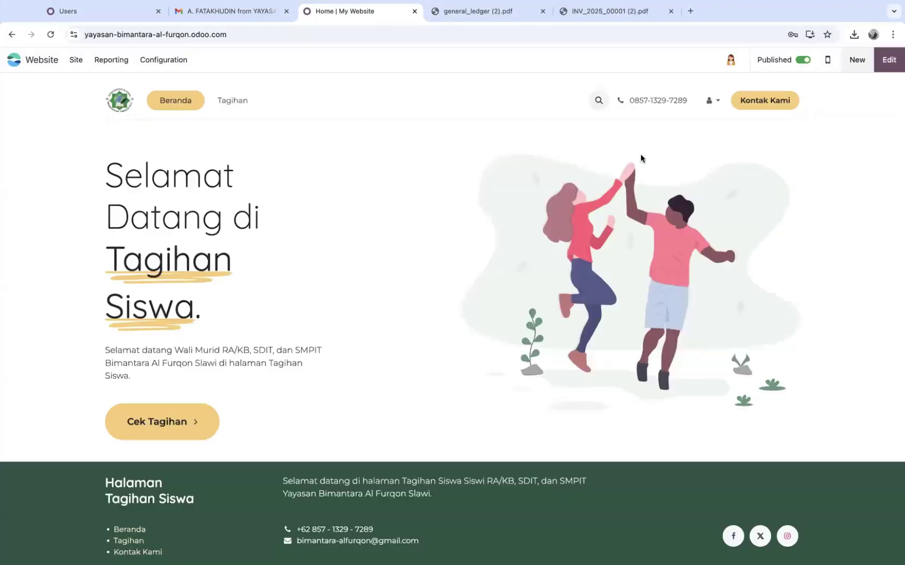